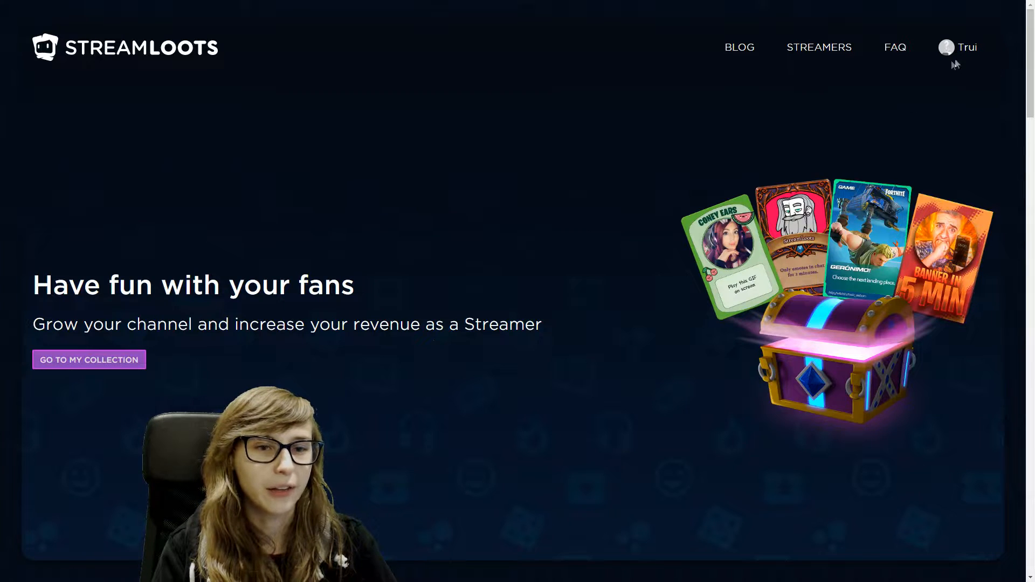
- Open the channel's own card collection and look through the available cards and chest offers
left_click(116, 360)
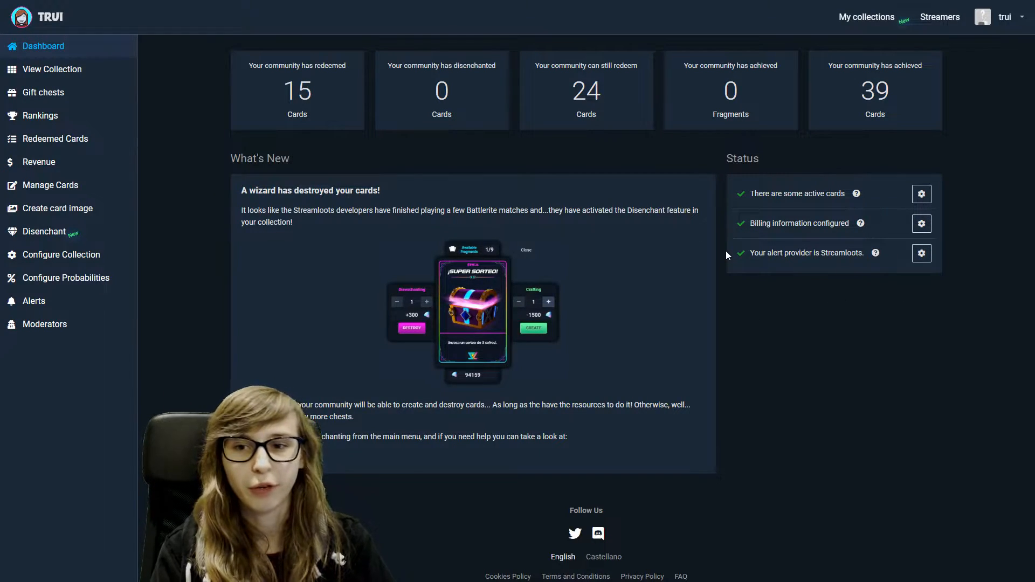
left_click(38, 75)
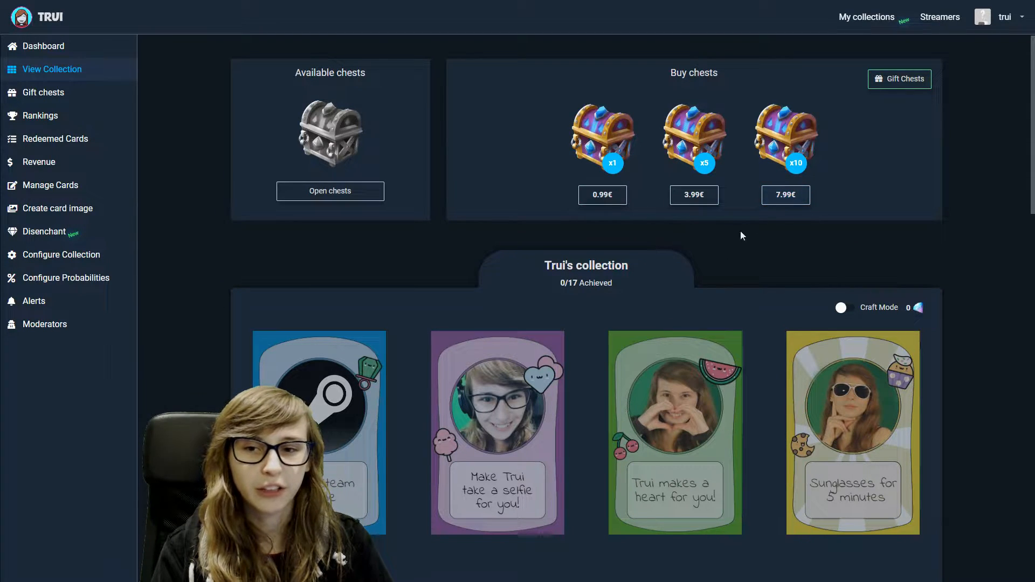
scroll(575, 214, "down", 13)
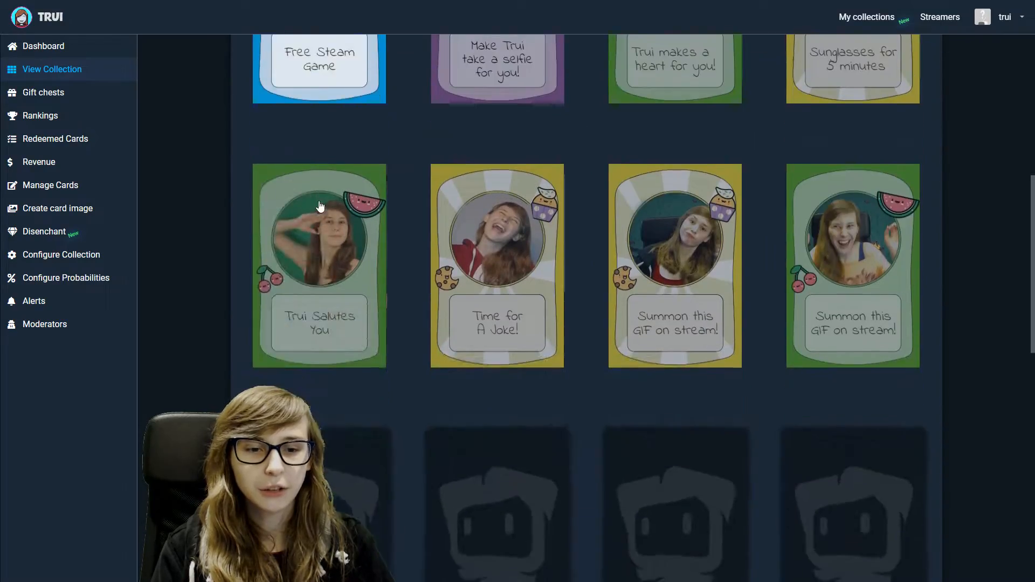
scroll(315, 223, "down", 8)
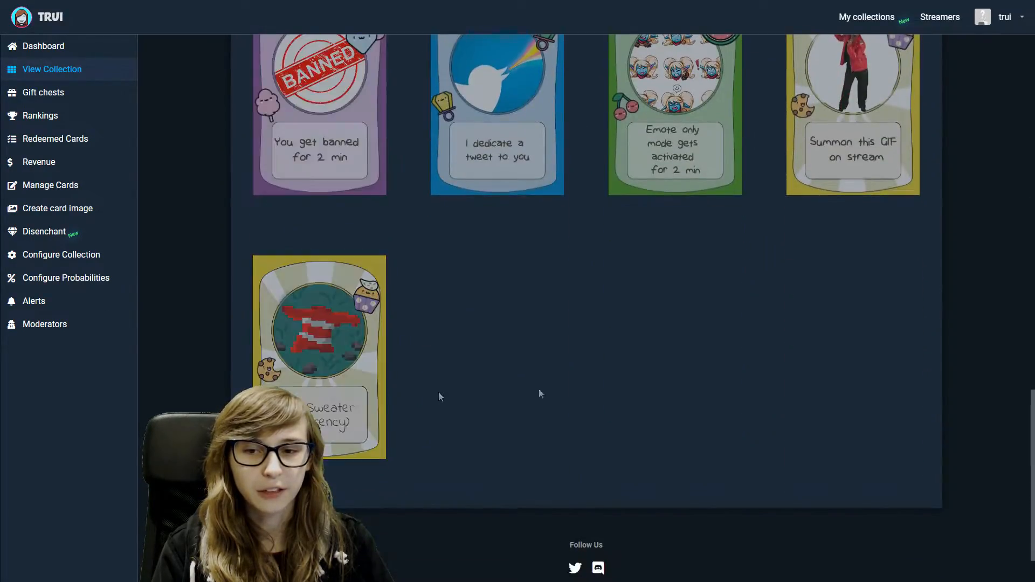
scroll(781, 367, "up", 20)
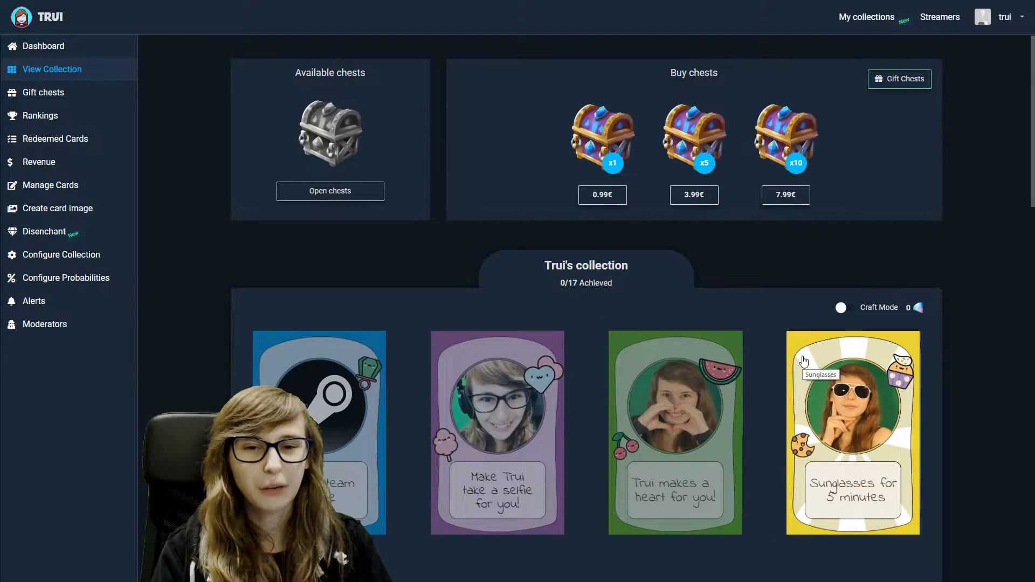
scroll(750, 331, "down", 3)
scroll(749, 330, "down", 4)
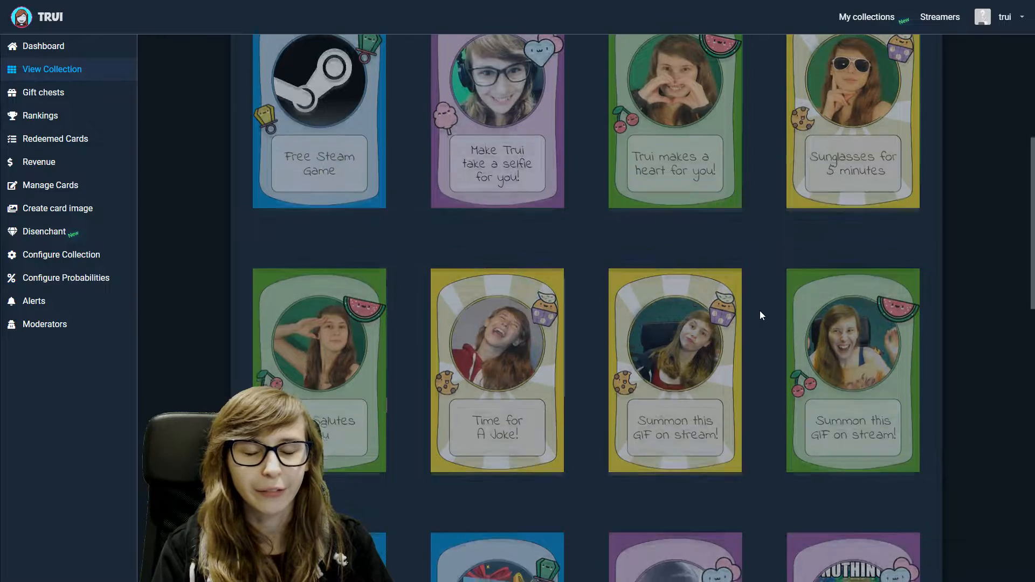
scroll(760, 315, "up", 5)
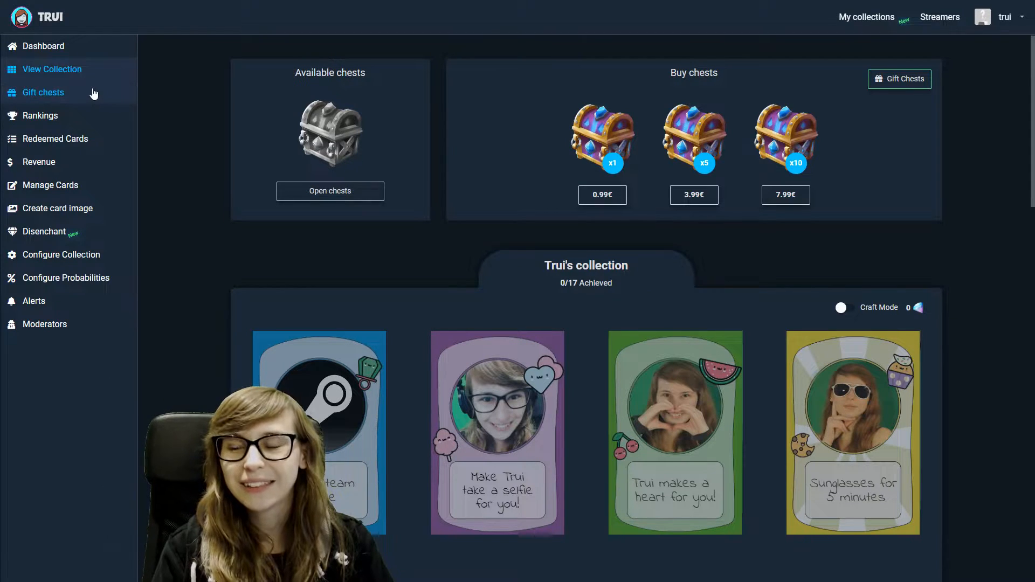
- View the community rankings and the redeemed cards list, filtering the list to show only pending cards
left_click(86, 92)
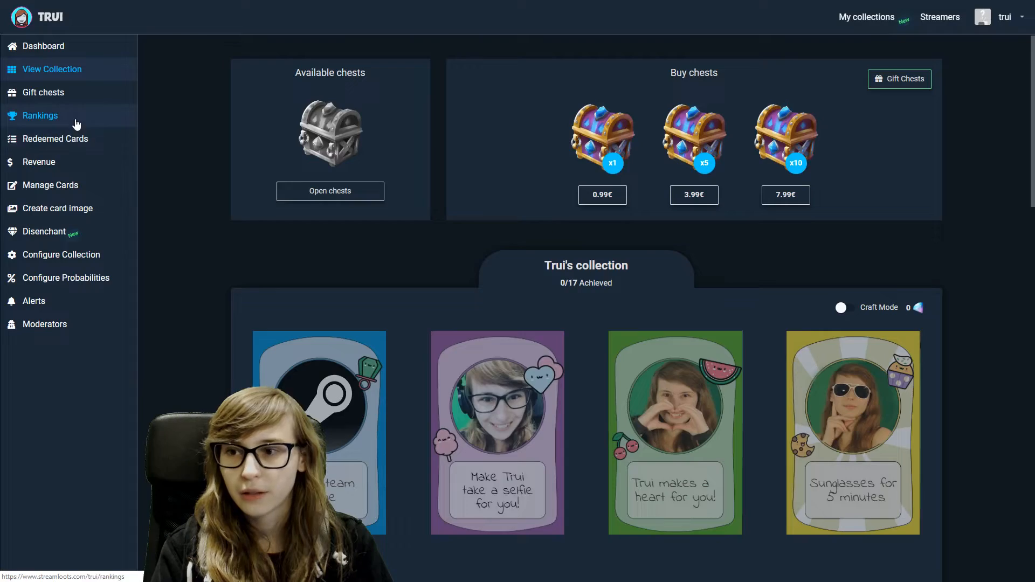
left_click(76, 124)
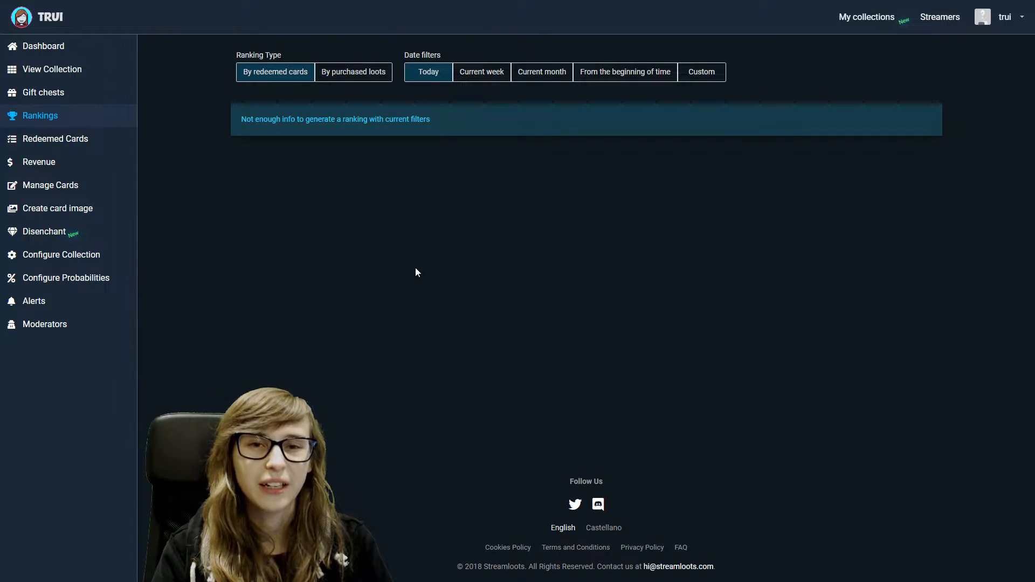
left_click(85, 142)
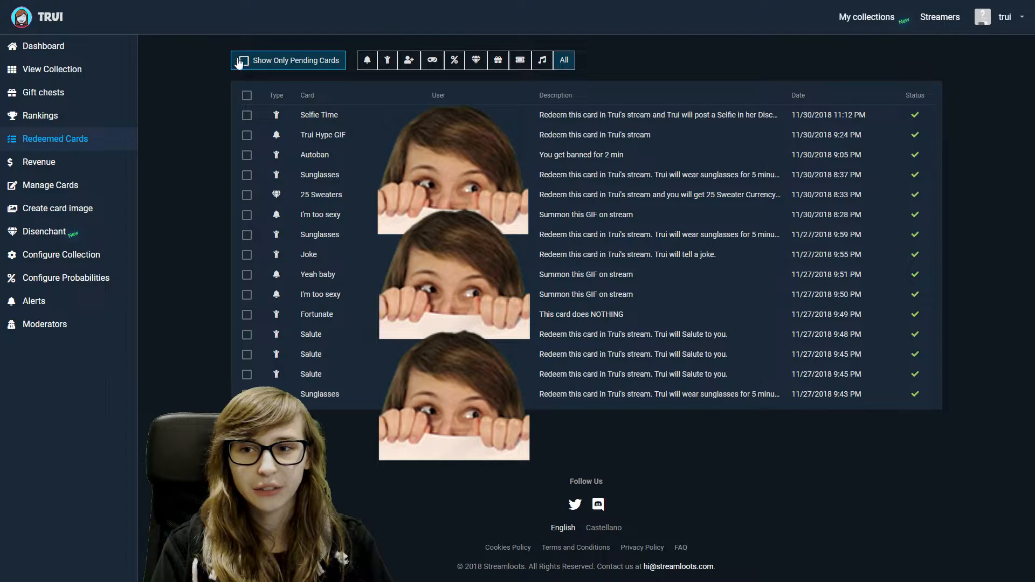
left_click(260, 64)
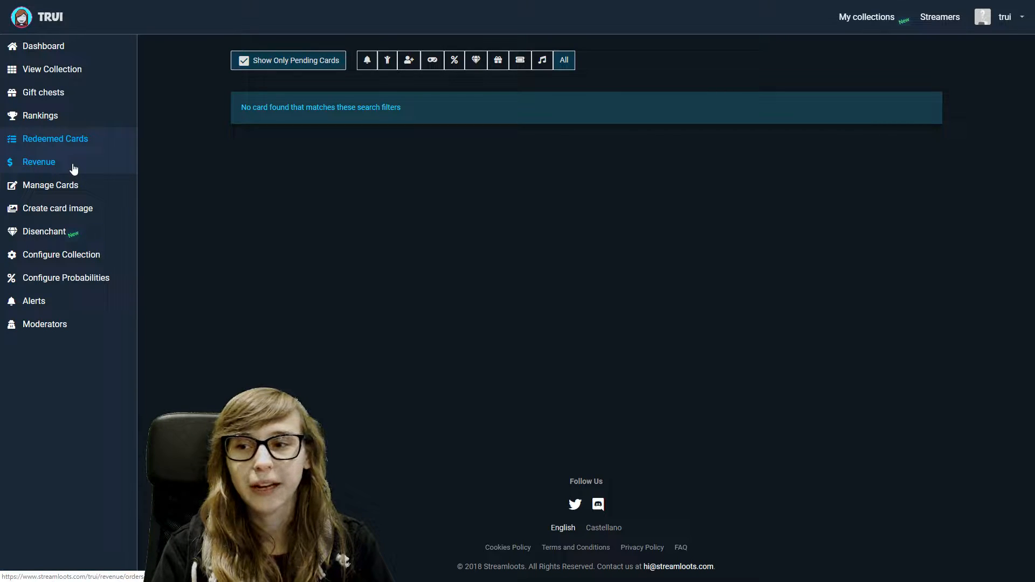
- Open the card management page and look through the published cards
left_click(60, 193)
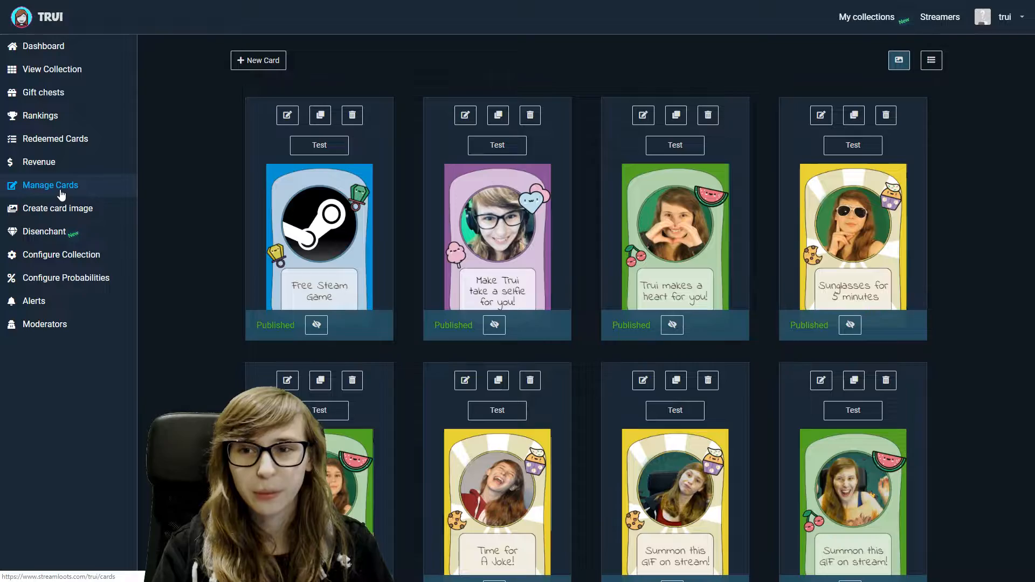
scroll(257, 244, "down", 6)
scroll(300, 261, "up", 3)
scroll(267, 257, "up", 3)
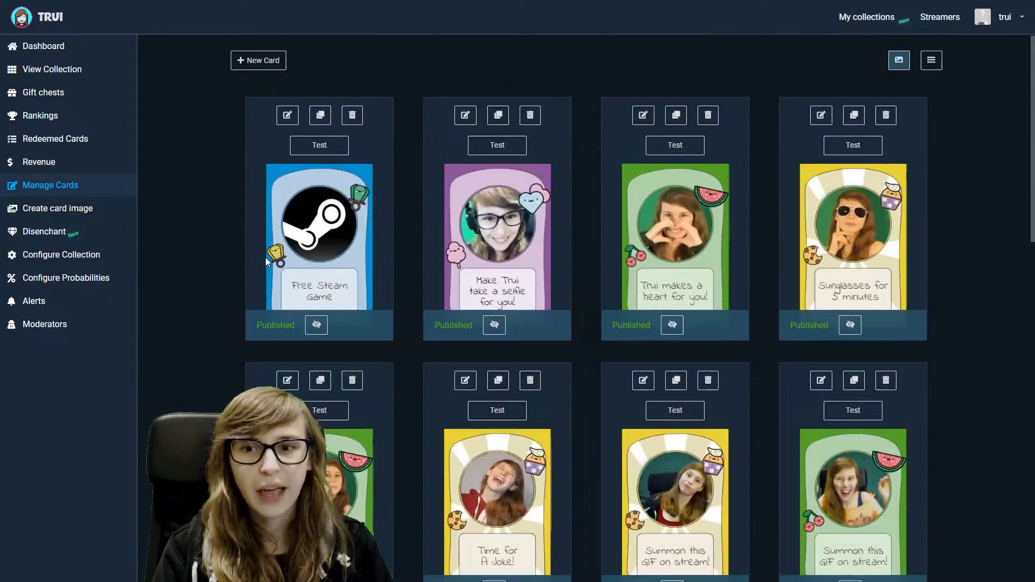
- Start a new card from the predefined cards, browse them, and briefly select the rare "You get banned for 2 min" card
left_click(257, 62)
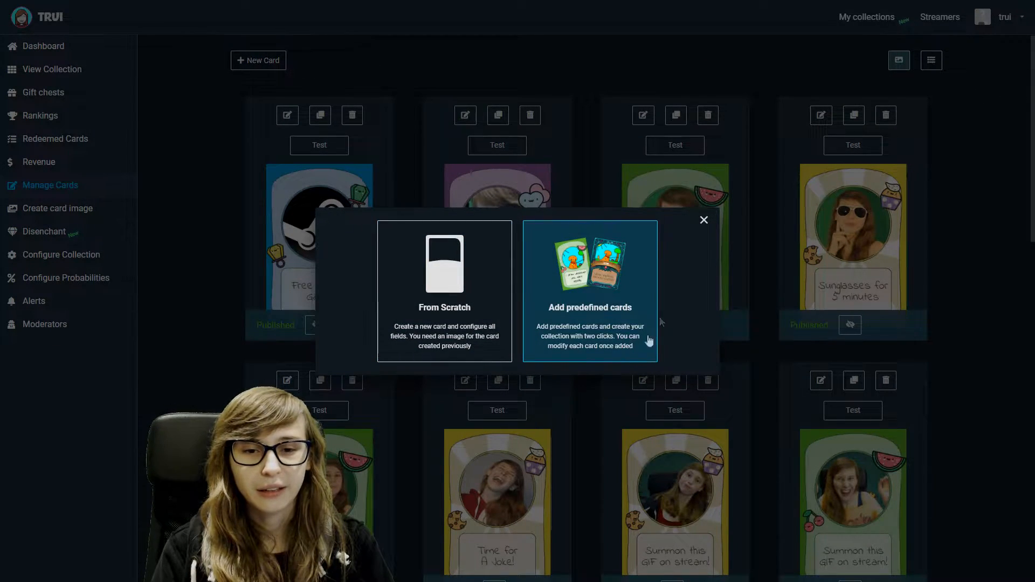
left_click(605, 319)
scroll(634, 246, "down", 4)
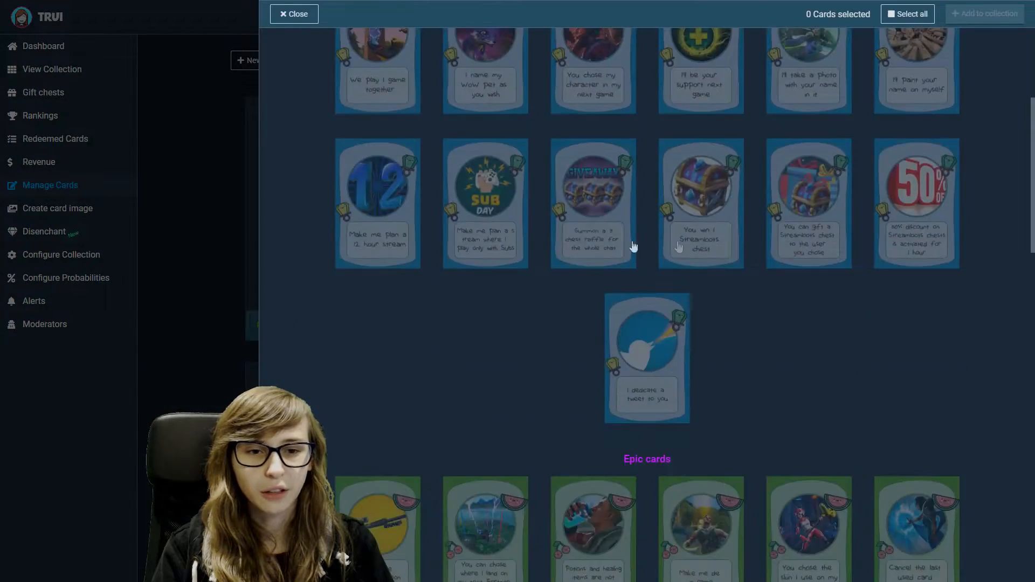
scroll(634, 246, "down", 15)
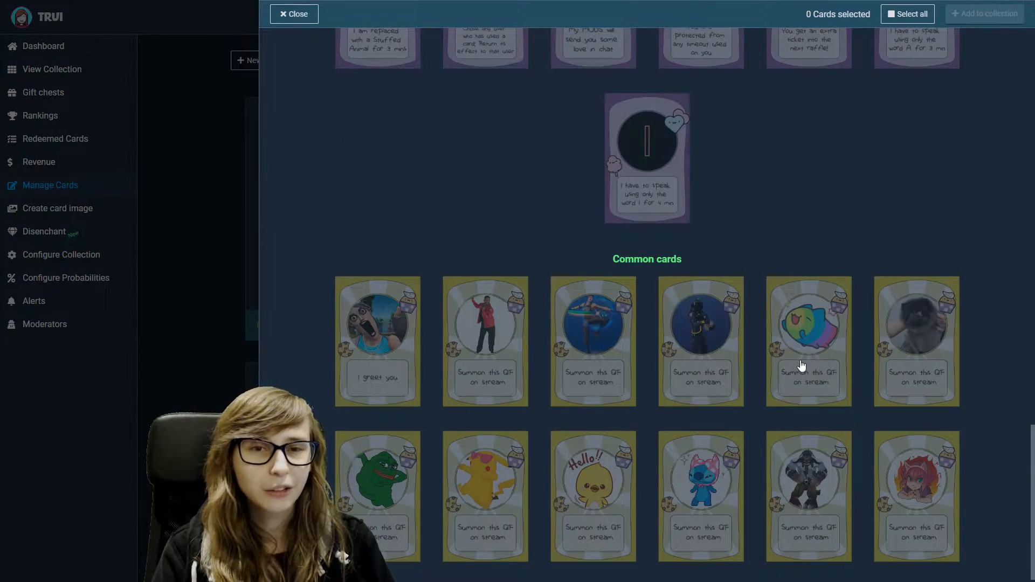
scroll(803, 357, "up", 6)
left_click(707, 210)
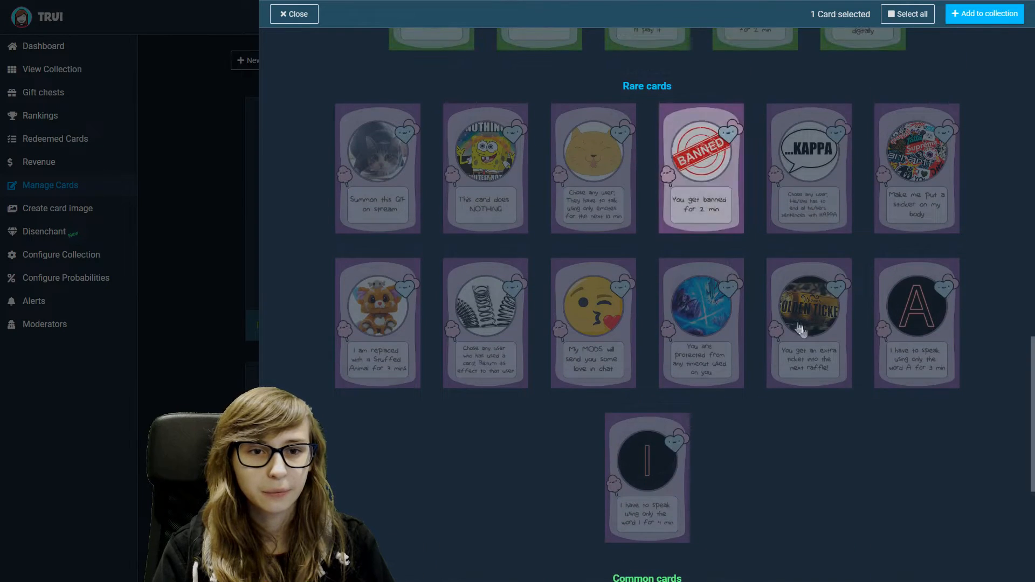
left_click(687, 186)
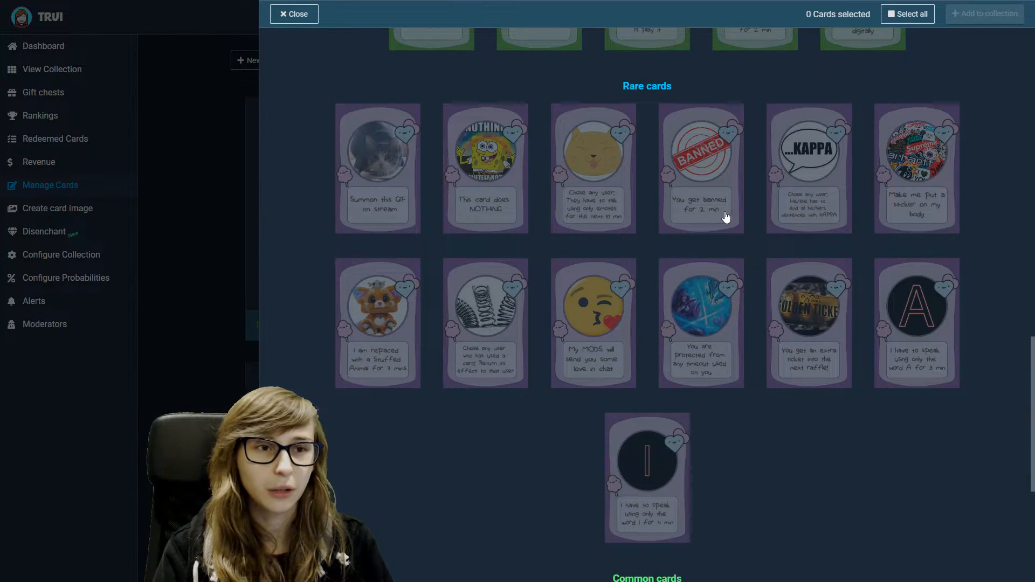
- Compare the predefined cards in the Epic and Kawaii template types and in English and Castellano, and leave without adding any
scroll(725, 215, "up", 20)
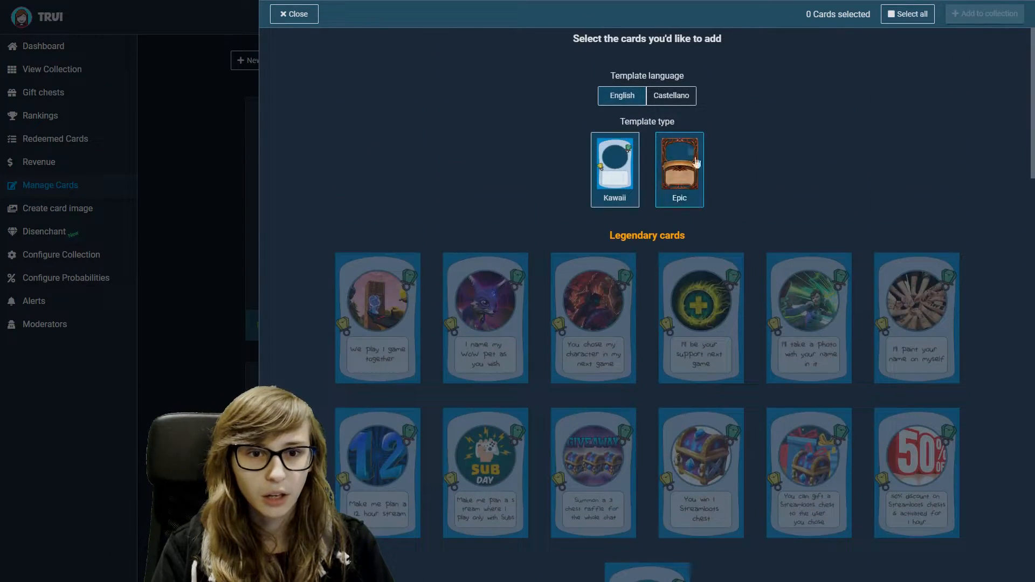
left_click(681, 162)
left_click(658, 101)
left_click(630, 100)
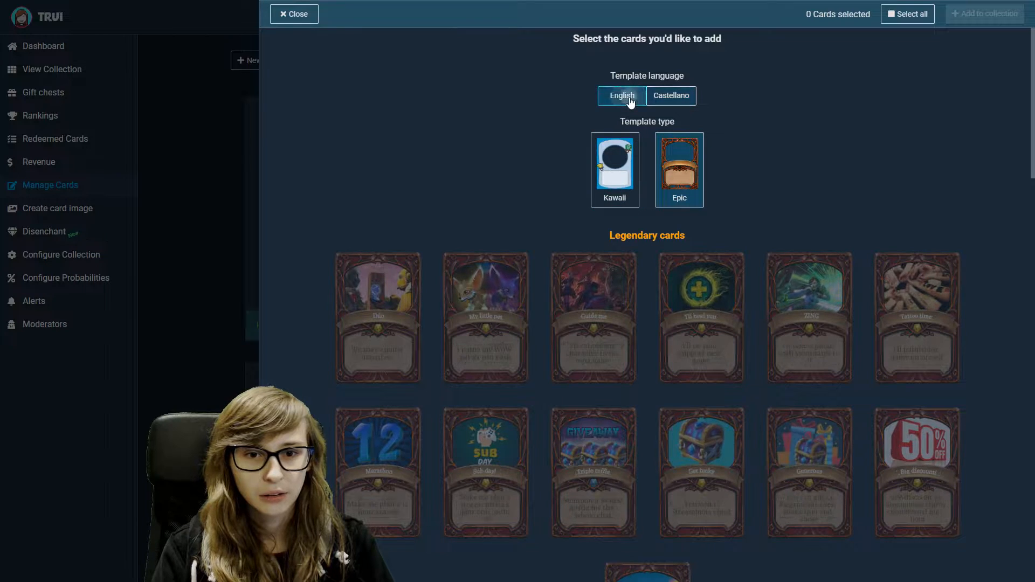
left_click(671, 100)
left_click(621, 96)
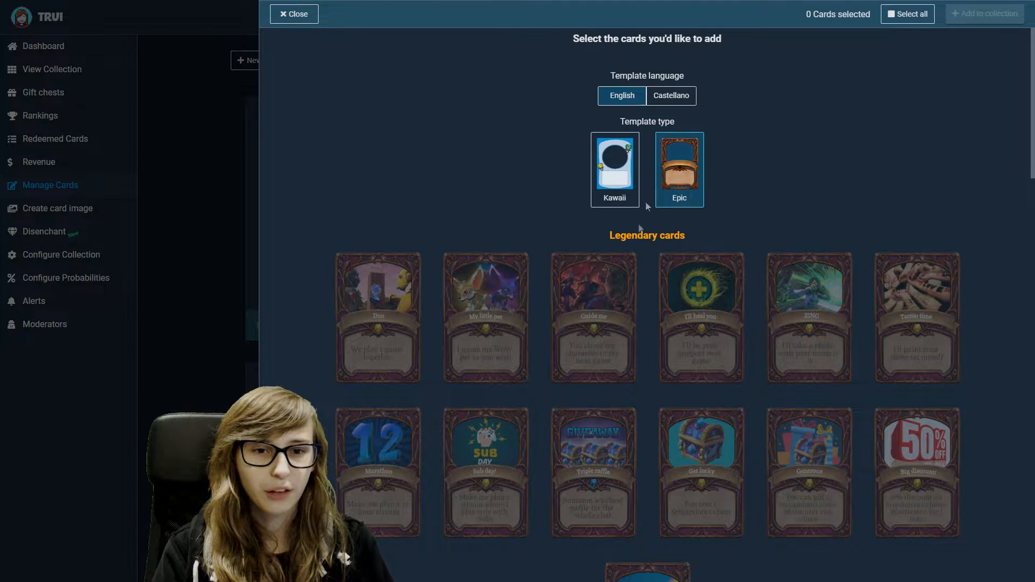
scroll(731, 209, "down", 7)
scroll(719, 197, "up", 6)
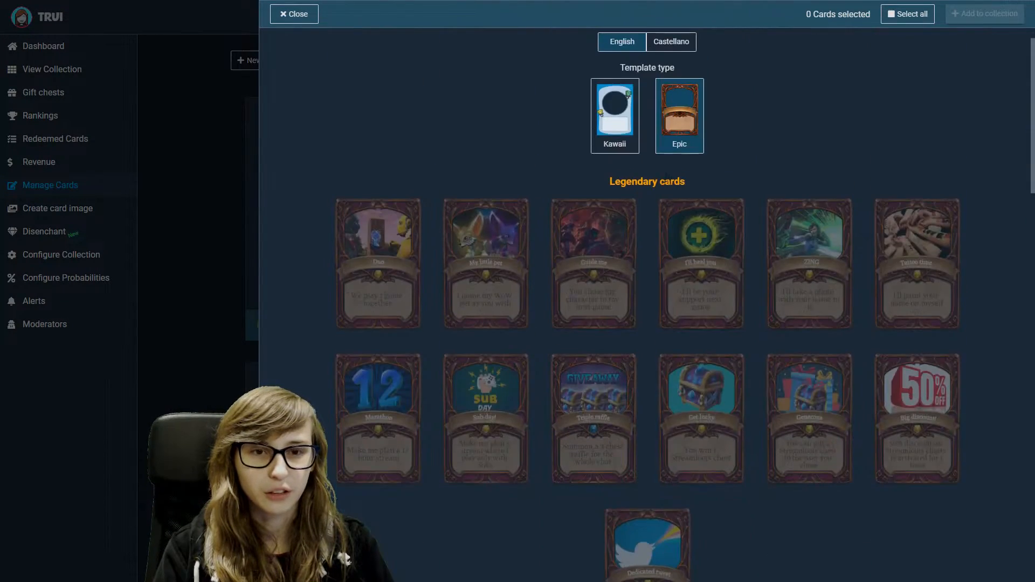
left_click(636, 145)
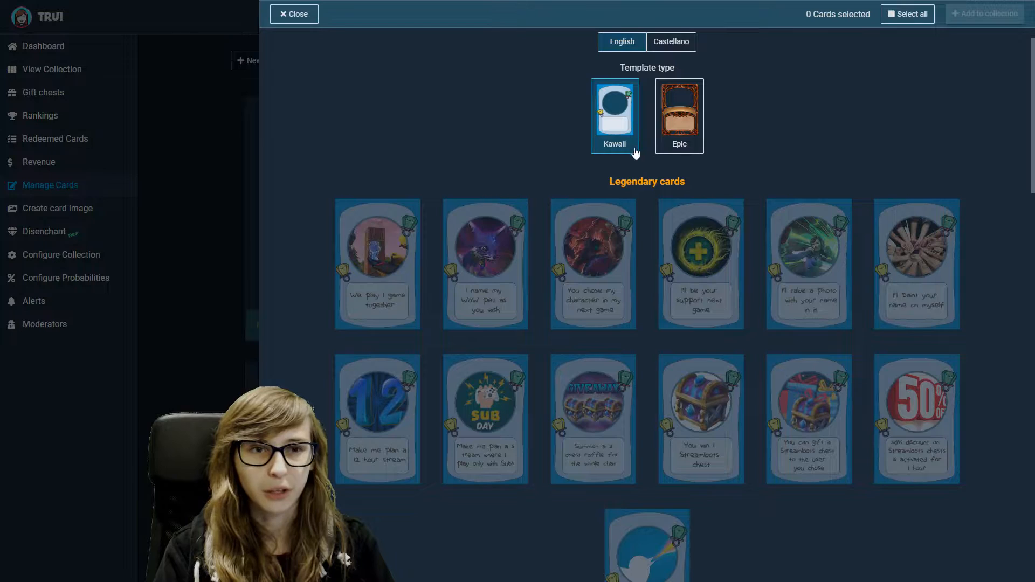
left_click(294, 16)
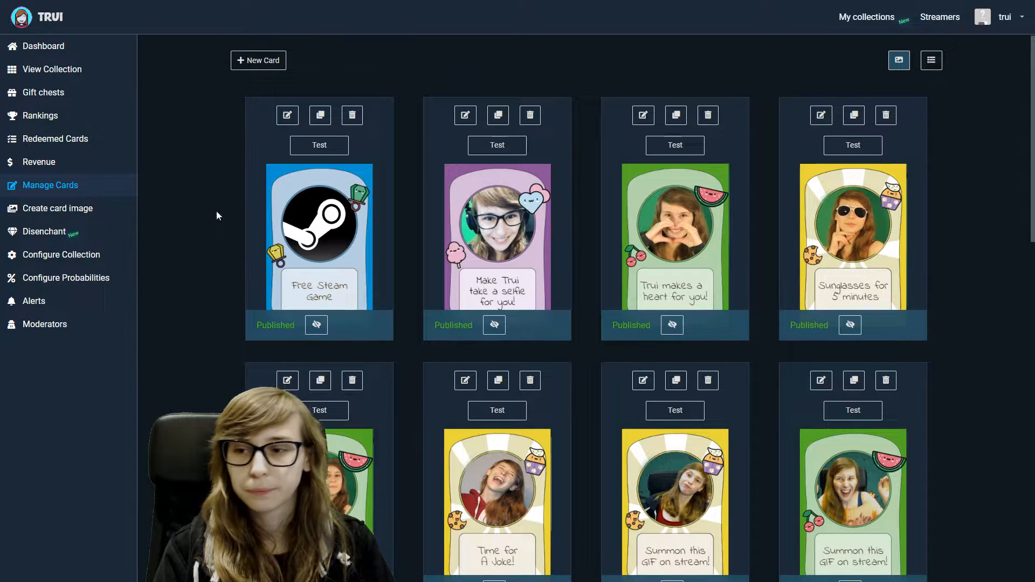
- Start a new card image with the blue-and-white kawaii template, preview the frame designs, and choose the yellow frame
left_click(92, 215)
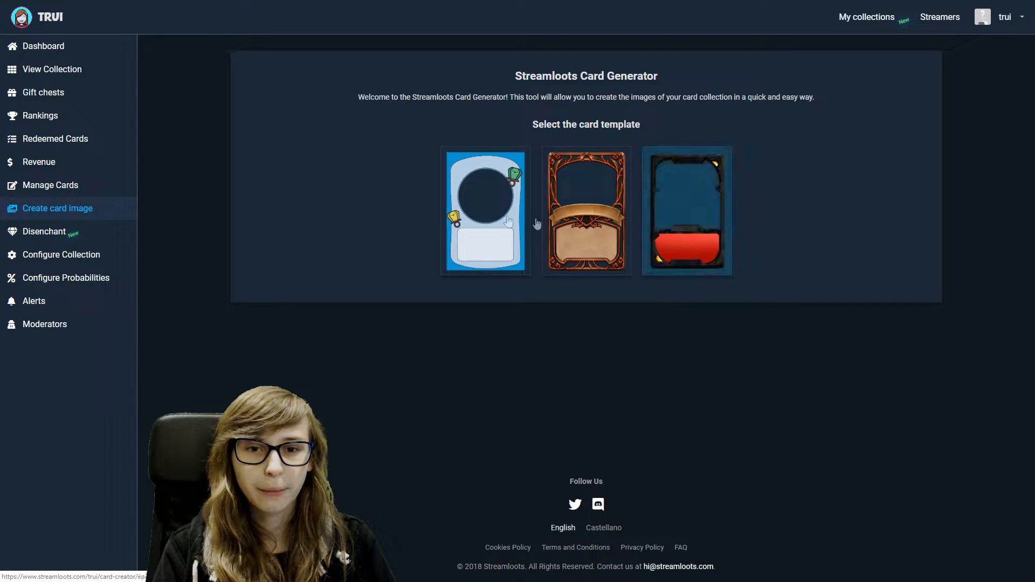
left_click(501, 199)
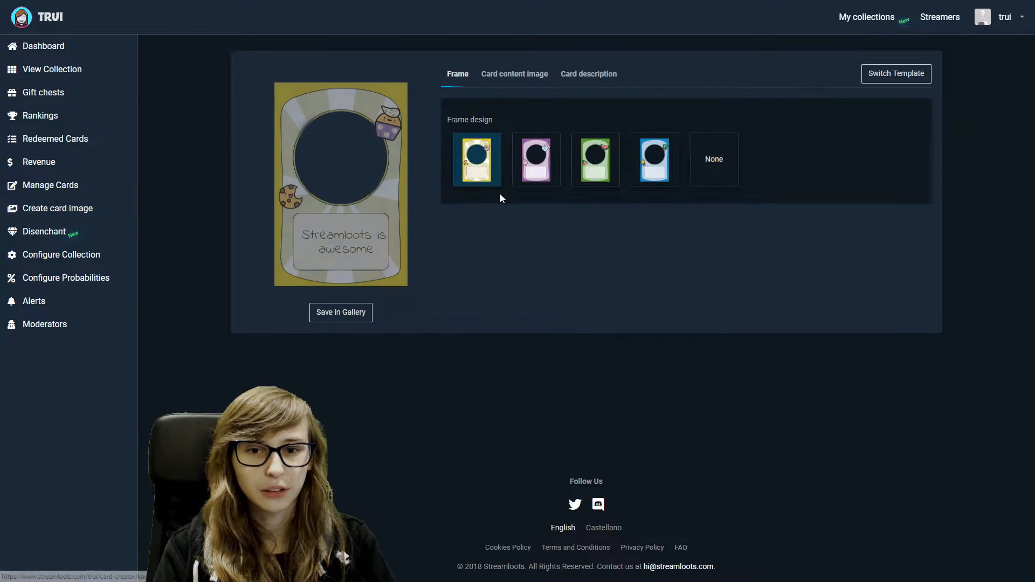
left_click(536, 161)
left_click(595, 161)
left_click(673, 173)
left_click(717, 170)
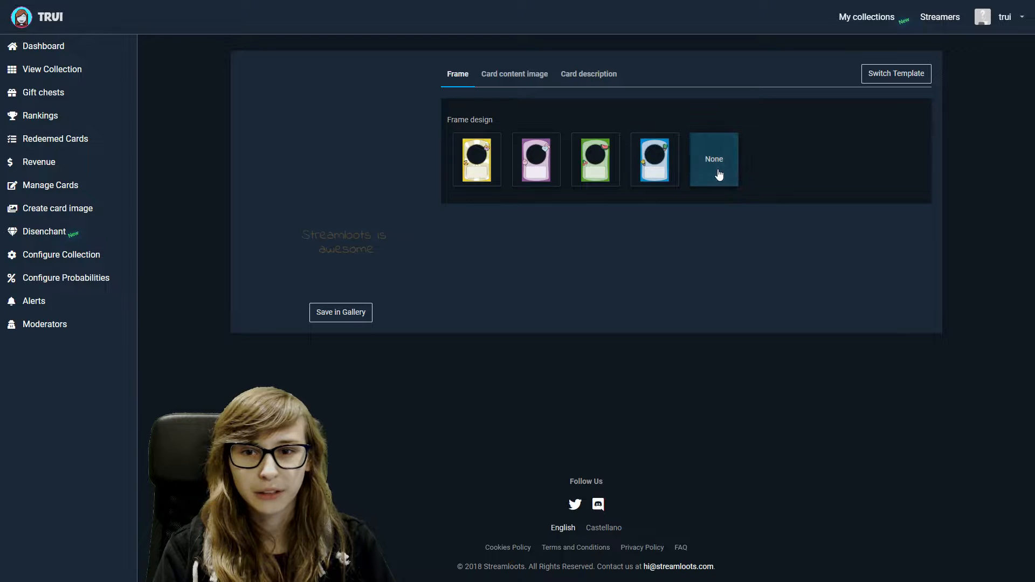
left_click(486, 165)
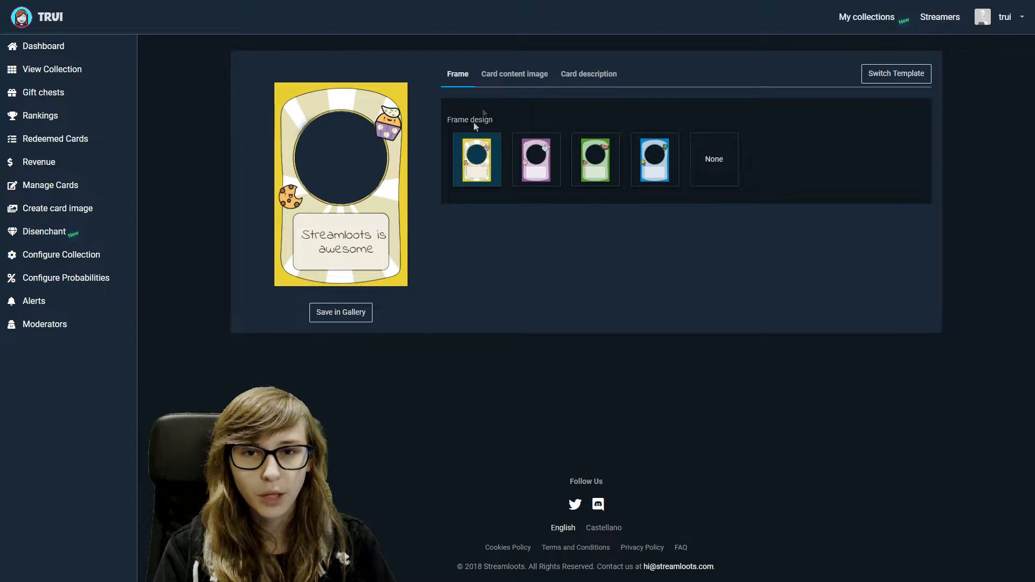
- Add IMG_5249.JPG from the gallery as the card's content image, then enlarge and reposition it to fill the circular opening
left_click(506, 75)
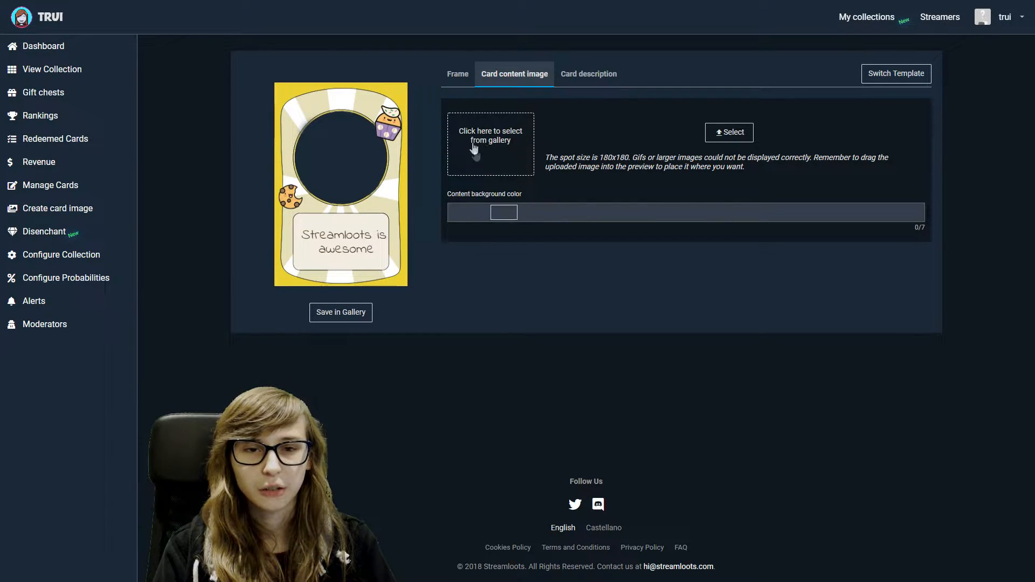
left_click(507, 140)
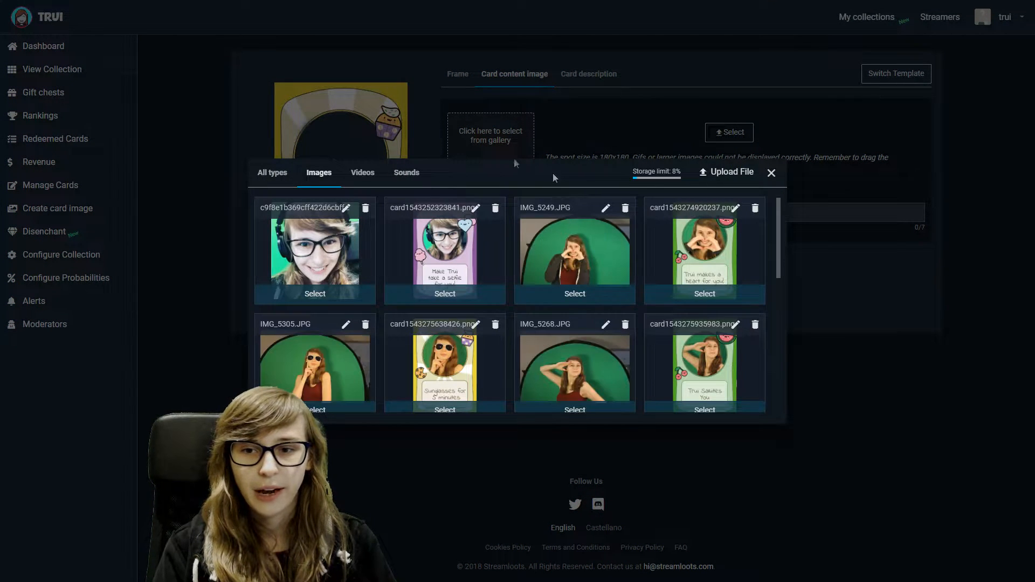
scroll(501, 244, "down", 7)
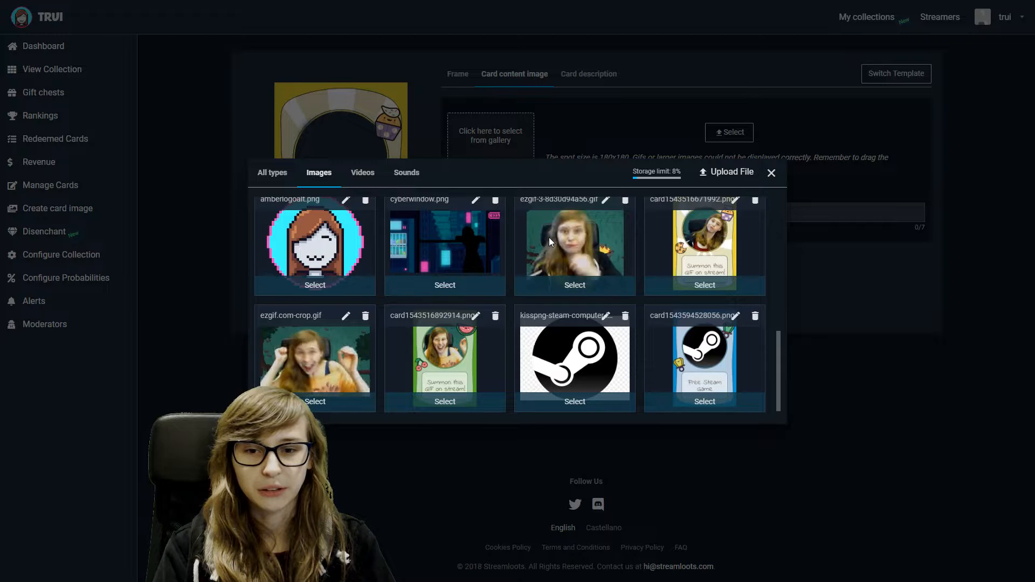
scroll(549, 237, "up", 8)
scroll(584, 314, "down", 2)
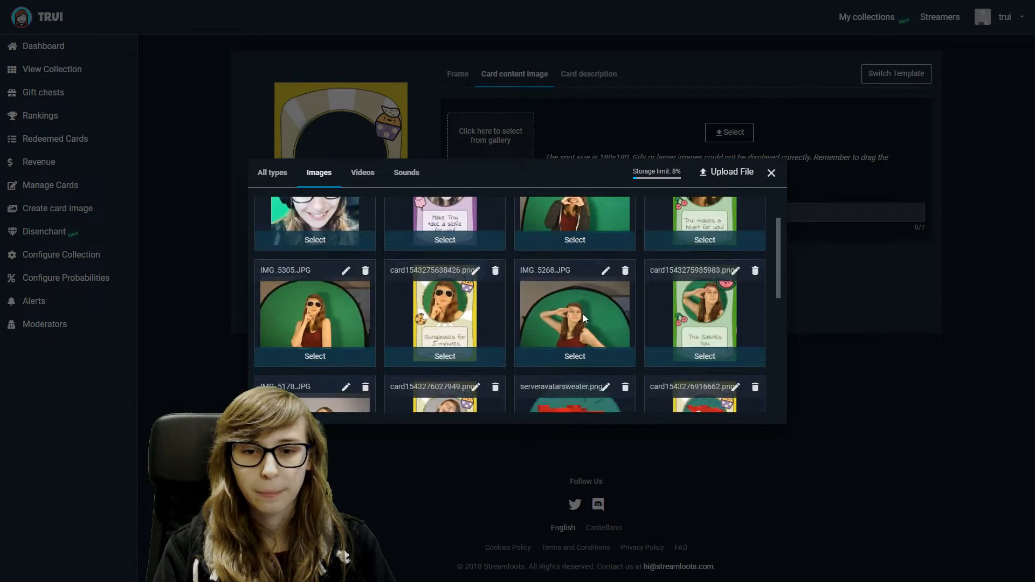
scroll(600, 219, "up", 2)
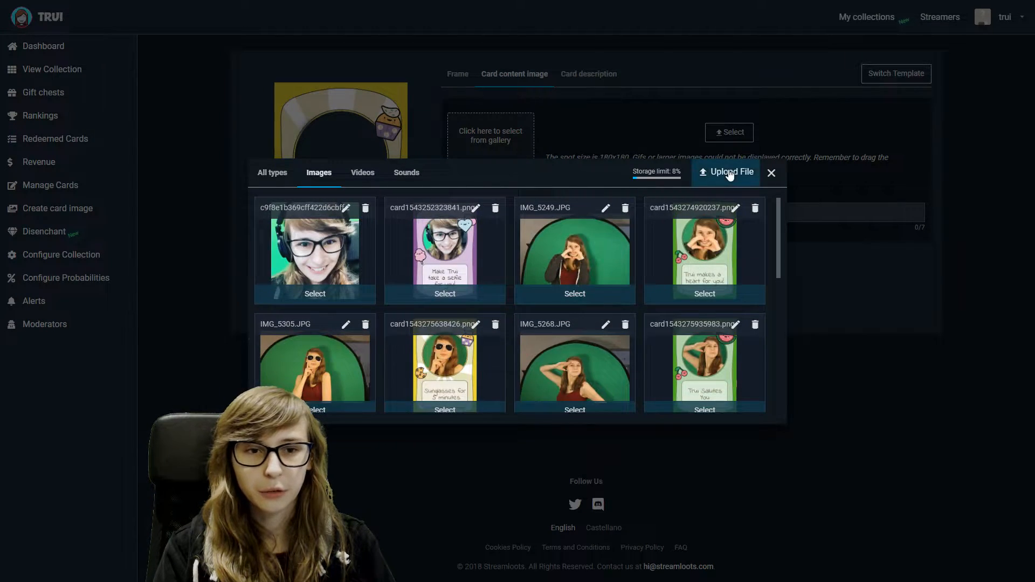
left_click(570, 294)
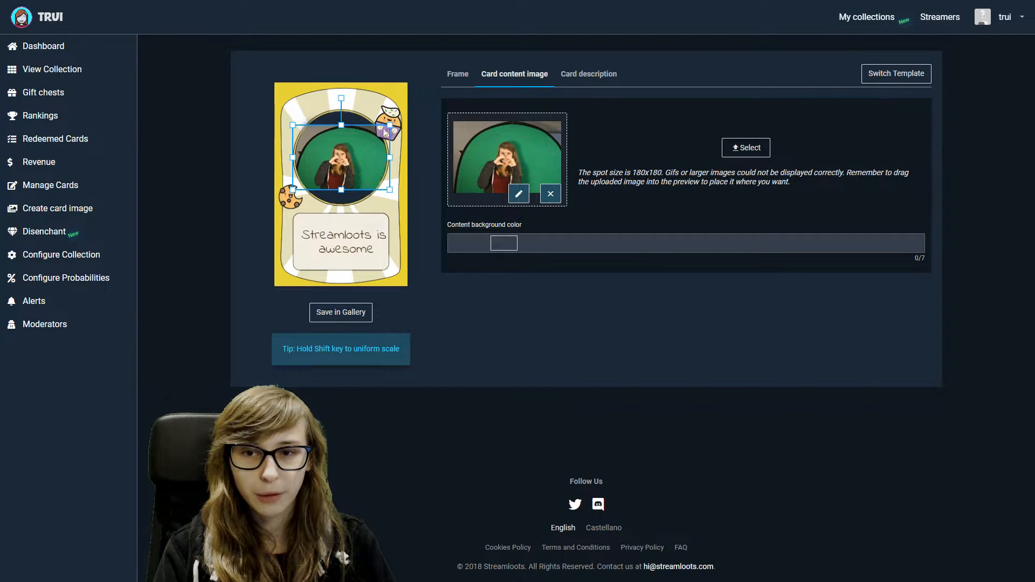
left_click_drag(392, 124, 403, 132)
left_click_drag(329, 179, 348, 160)
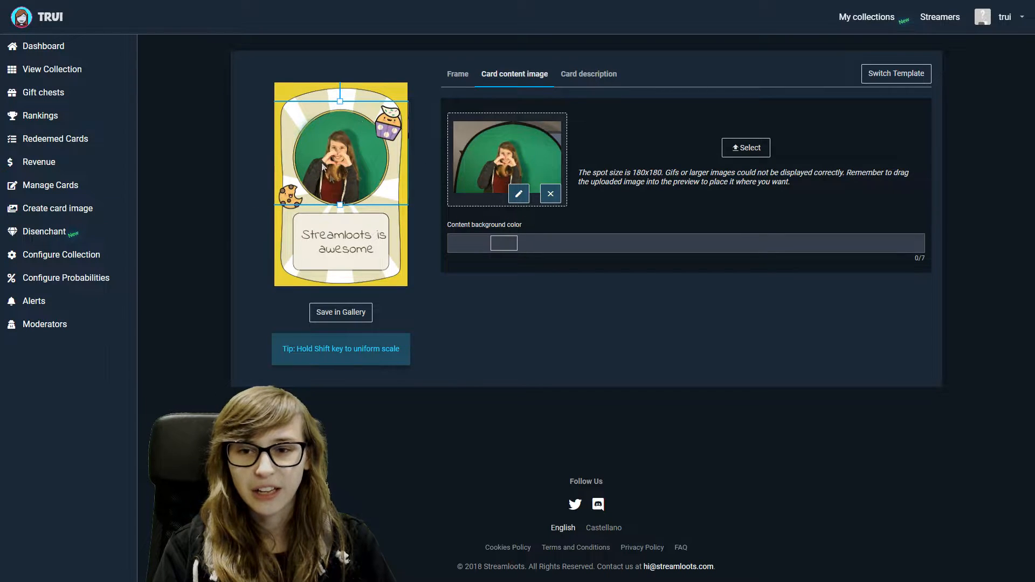
- Replace the card description "Streamloots is awesome" with "test card" on a single line
left_click(589, 74)
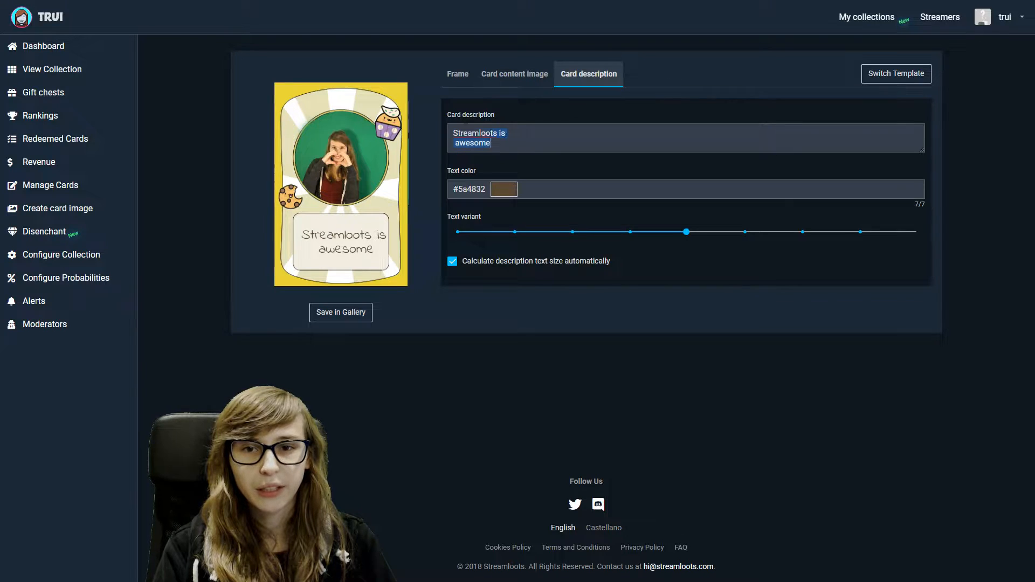
key("ctrl+a")
key("BackSpace")
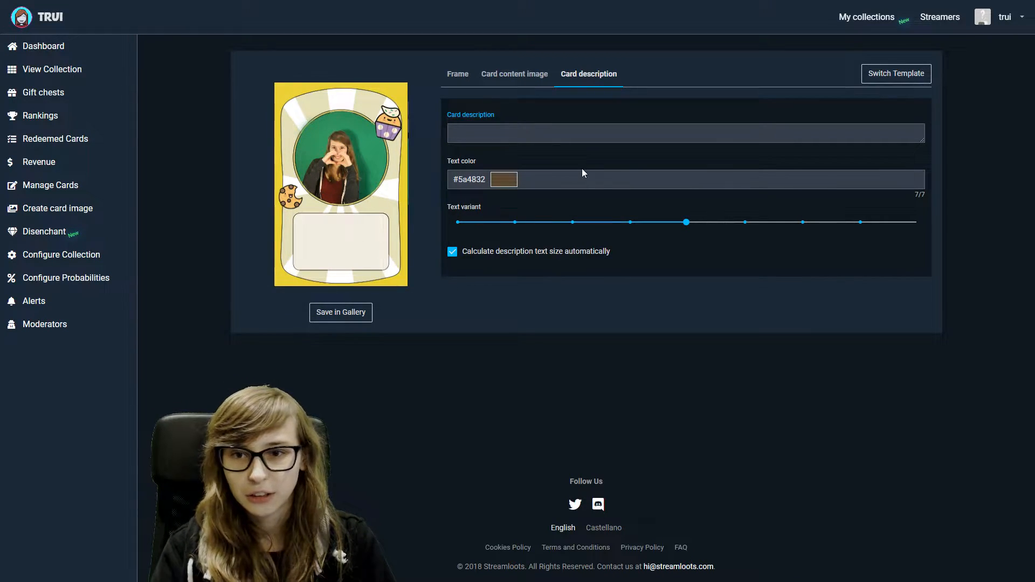
type("test ca")
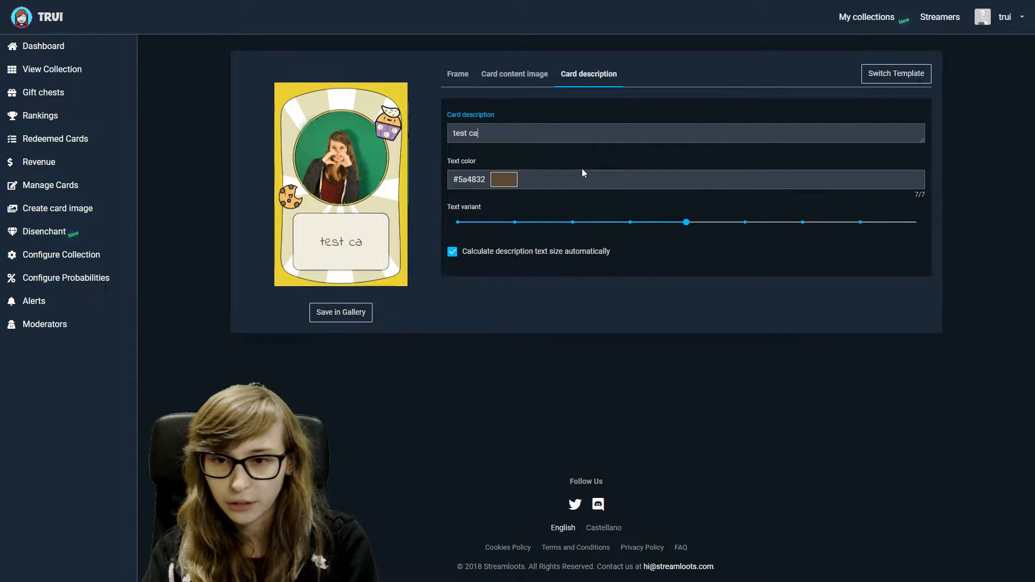
type("rd")
key("Return")
type("hfj")
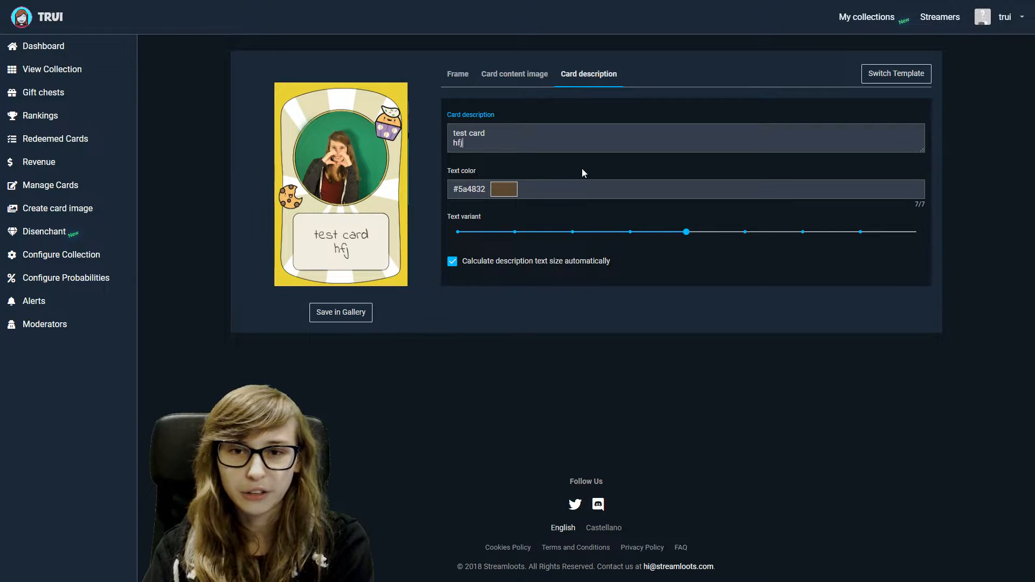
key("BackSpace")
key("BackSpace")
key("BackSpace")
key("BackSpace")
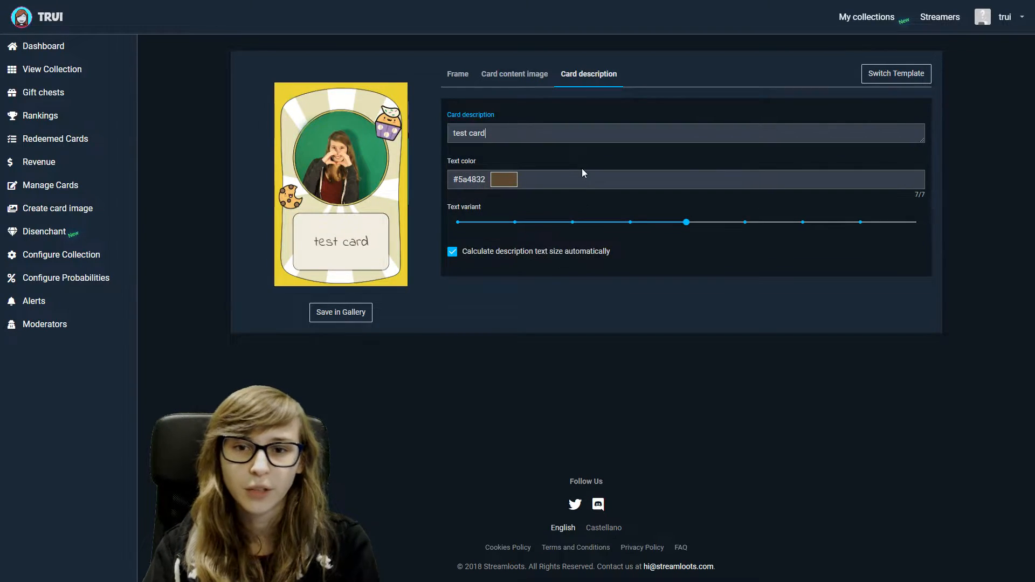
- Set the description's text variant to the third option with automatic text sizing, and save the card image in the gallery
left_click_drag(684, 224, 578, 226)
left_click(551, 223)
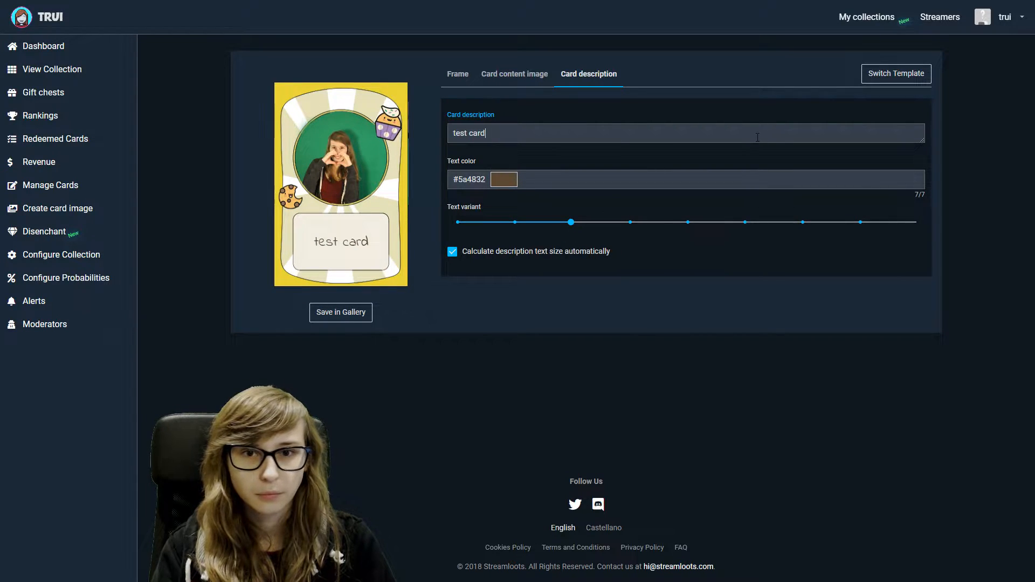
left_click(476, 249)
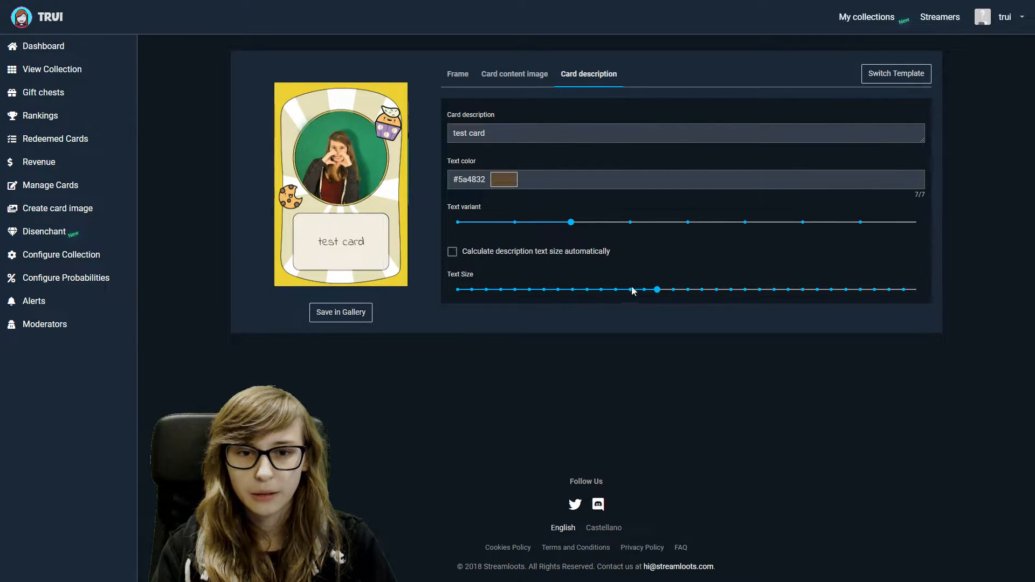
mouse_move(660, 293)
left_mouse_down()
mouse_move(541, 294)
mouse_move(658, 292)
left_mouse_up()
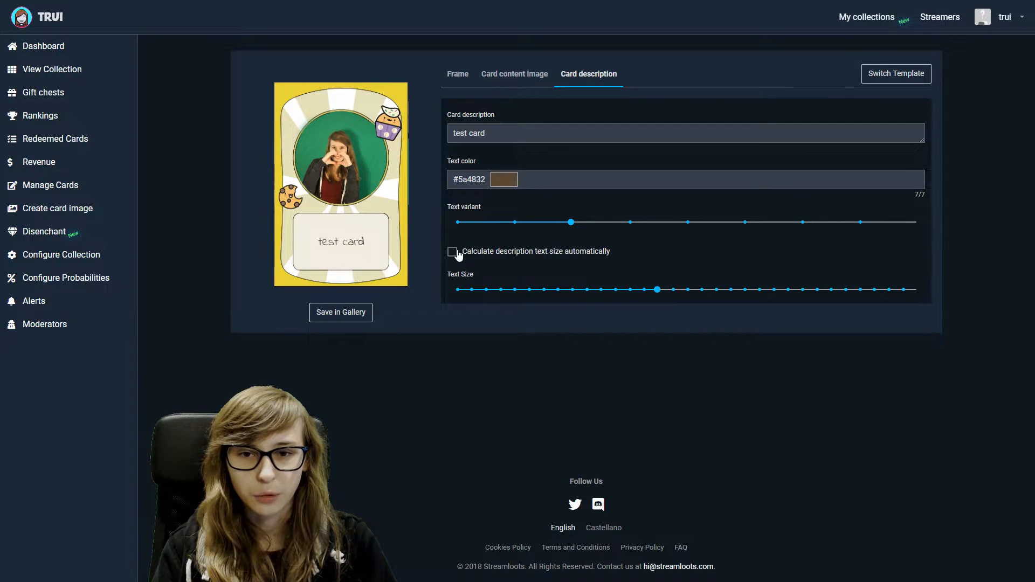
left_click(452, 252)
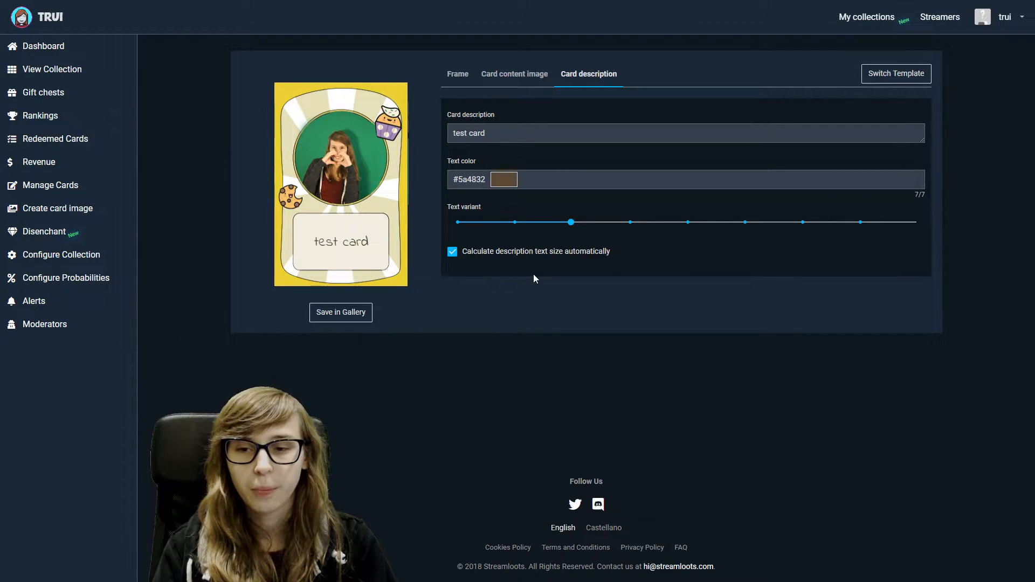
left_click(364, 314)
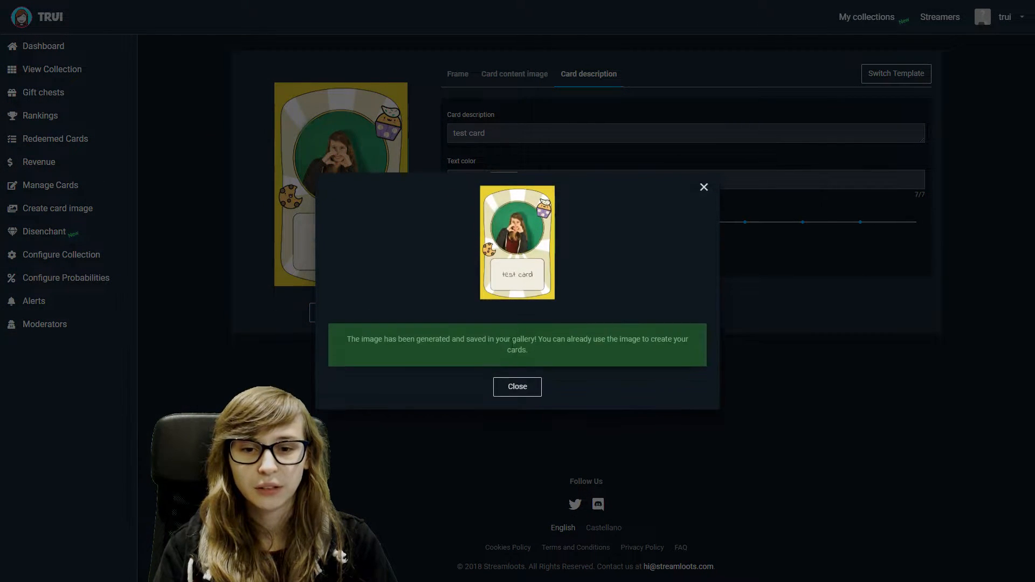
left_click(525, 387)
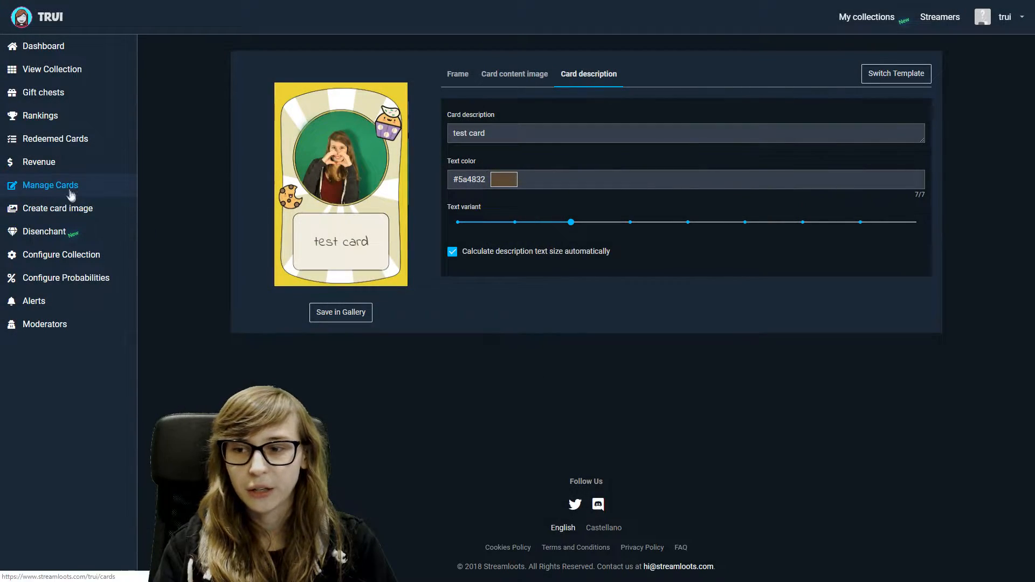
- Create a new card from scratch in the card manager, using the yellow "test card" image card1543766616178.png from the gallery
left_click(68, 187)
left_click(253, 61)
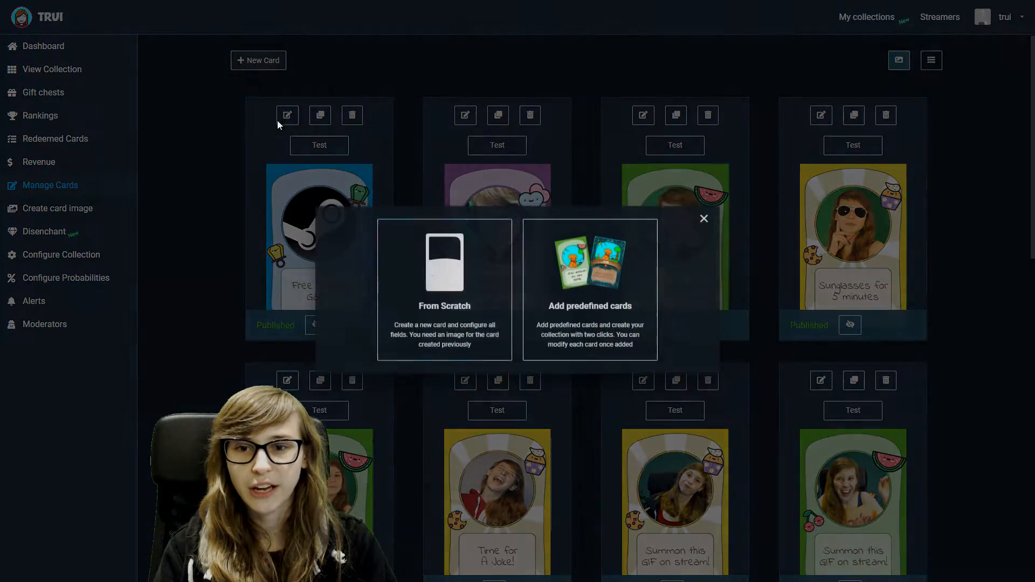
left_click(453, 308)
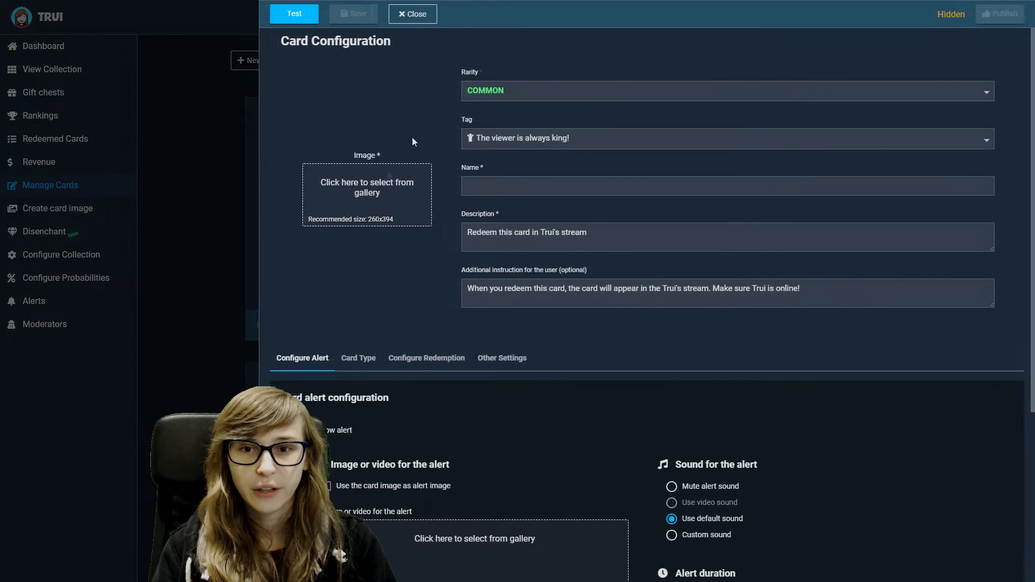
left_click(372, 194)
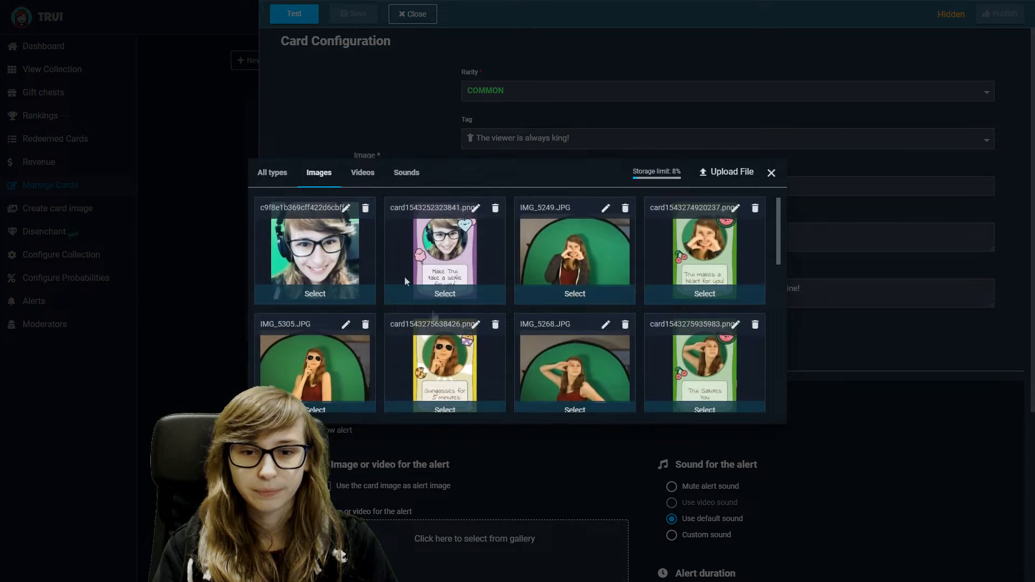
scroll(590, 323, "down", 10)
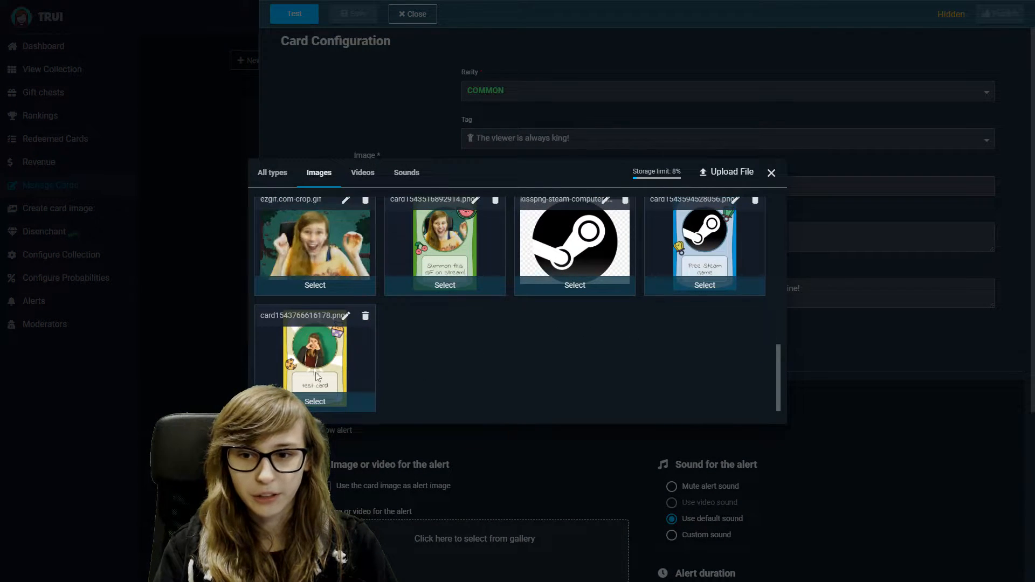
left_click(318, 402)
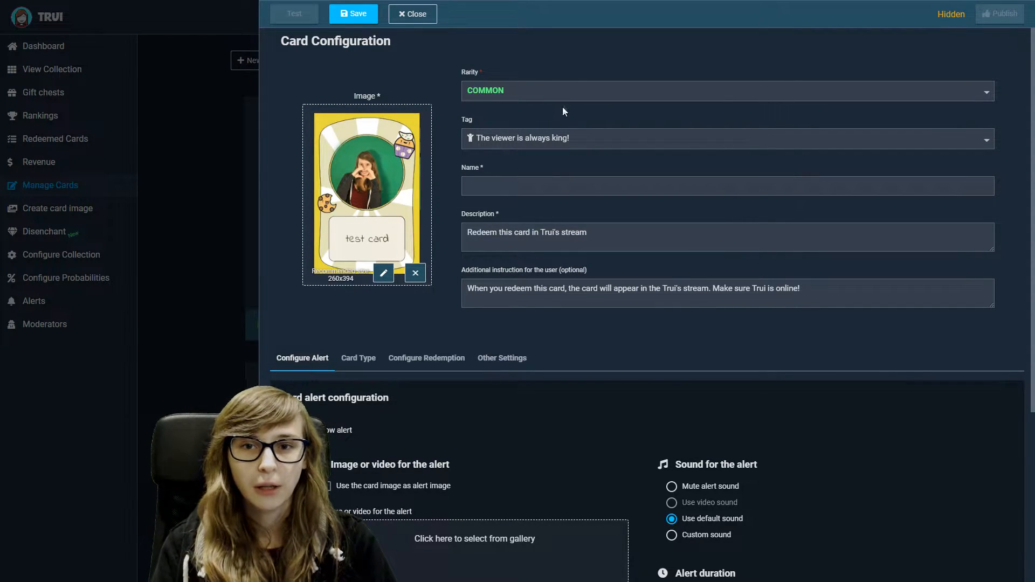
- Review the new card's rarity and tag options, keeping Common rarity and the tag "The viewer is always king!"
left_click(512, 95)
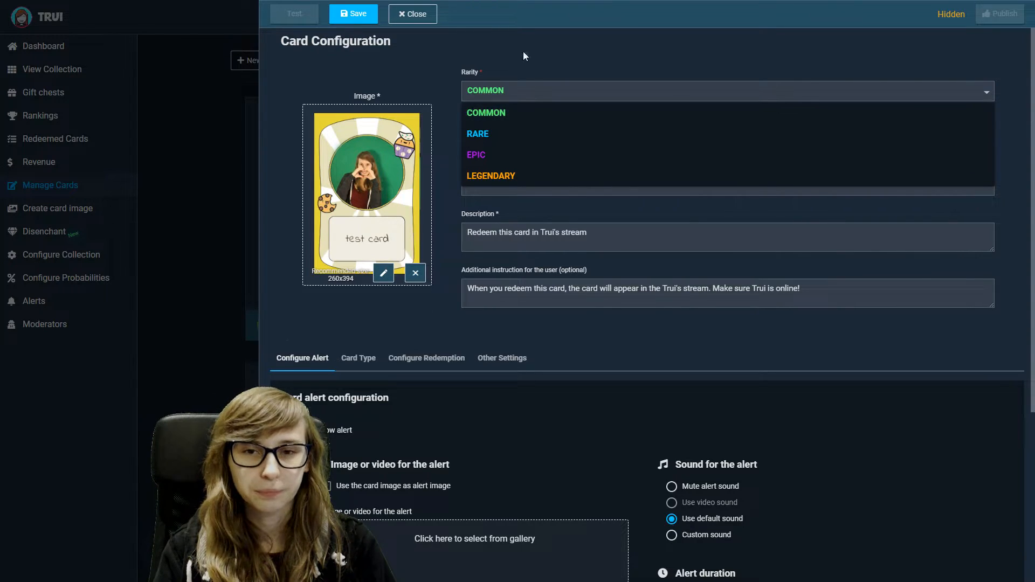
left_click(527, 111)
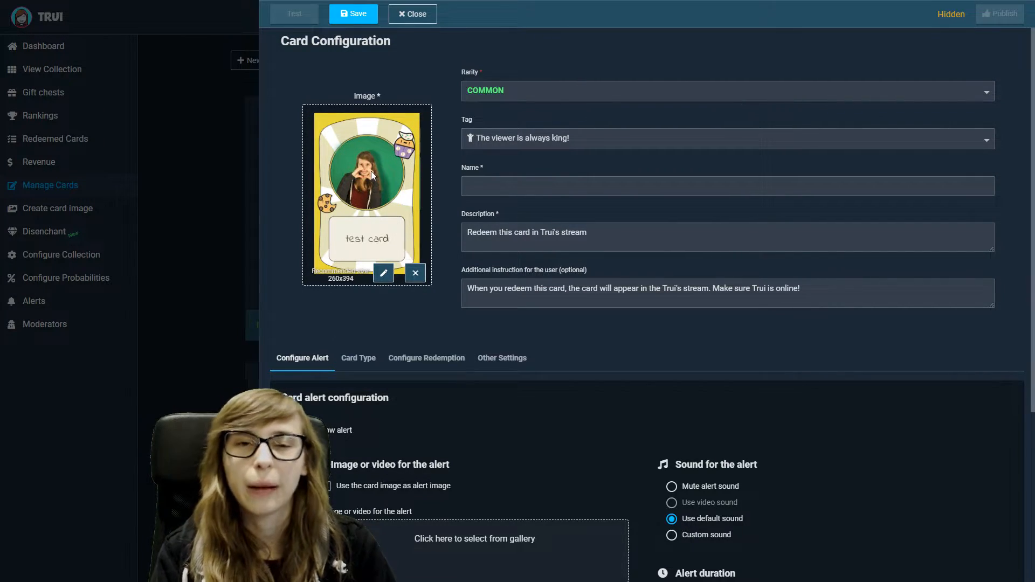
left_click(488, 140)
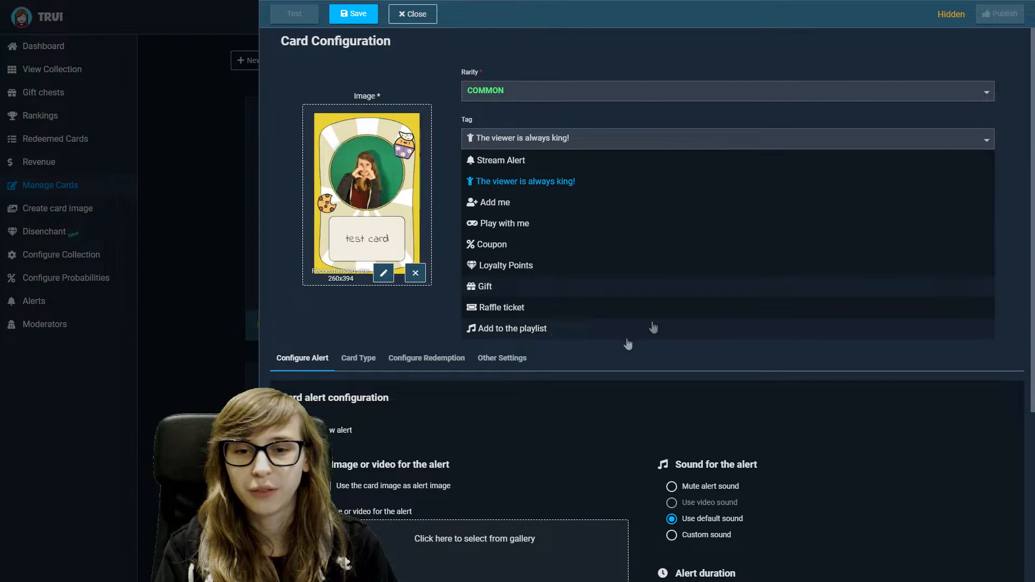
left_click(420, 327)
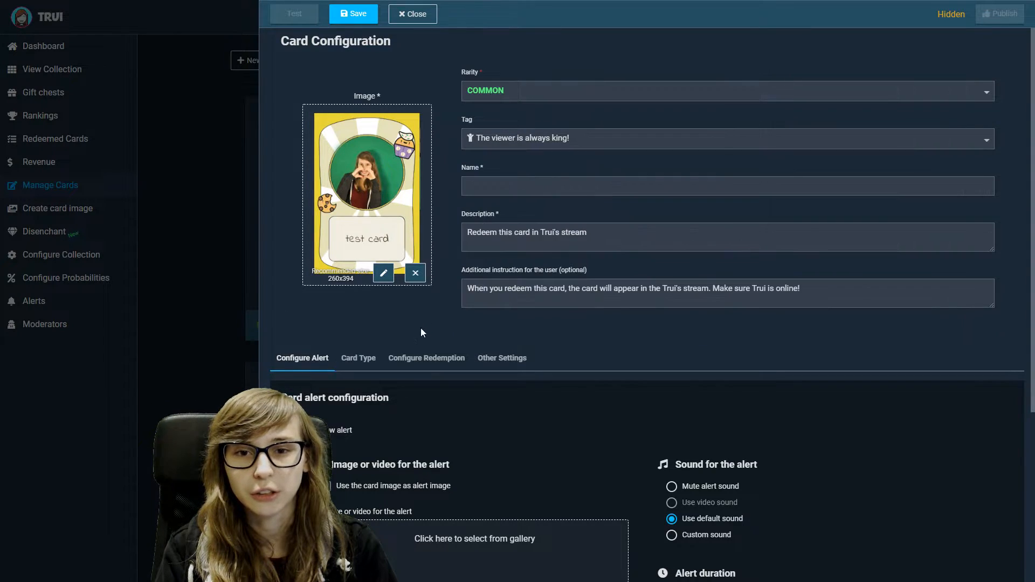
- Name the new card "test card" and leave its default description in place
left_click(503, 184)
left_click(496, 175)
left_click(498, 187)
type("test vc")
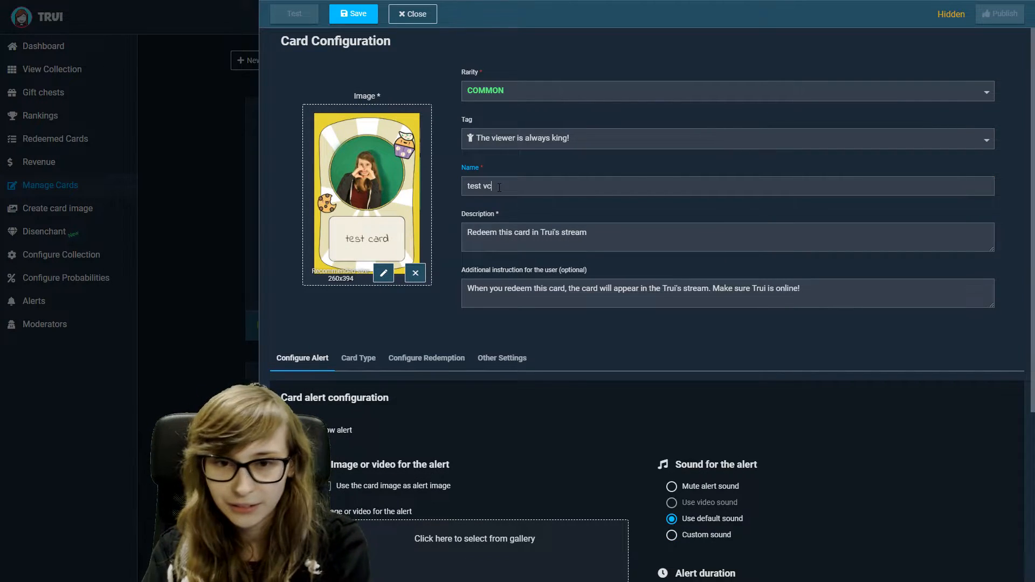
key("BackSpace")
key("BackSpace")
type("card")
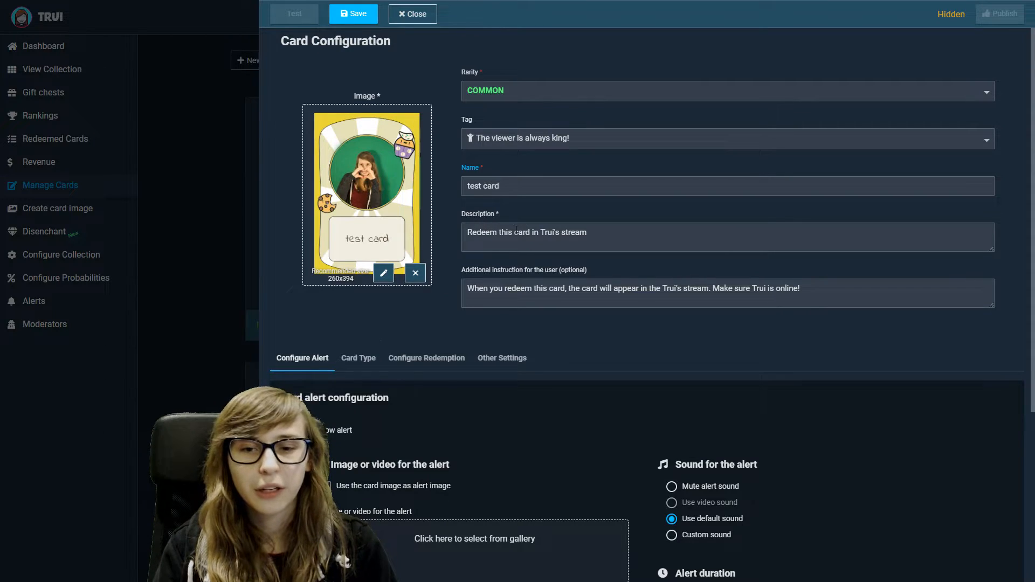
left_click(610, 240)
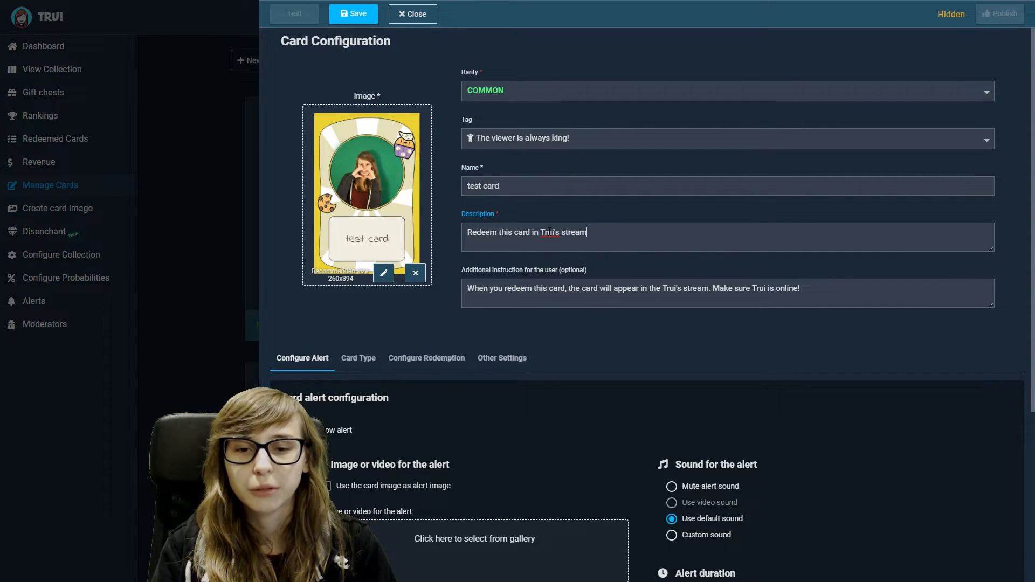
- Try turning the card's alert off and back on, and try using the card image as the alert image
scroll(465, 219, "down", 1)
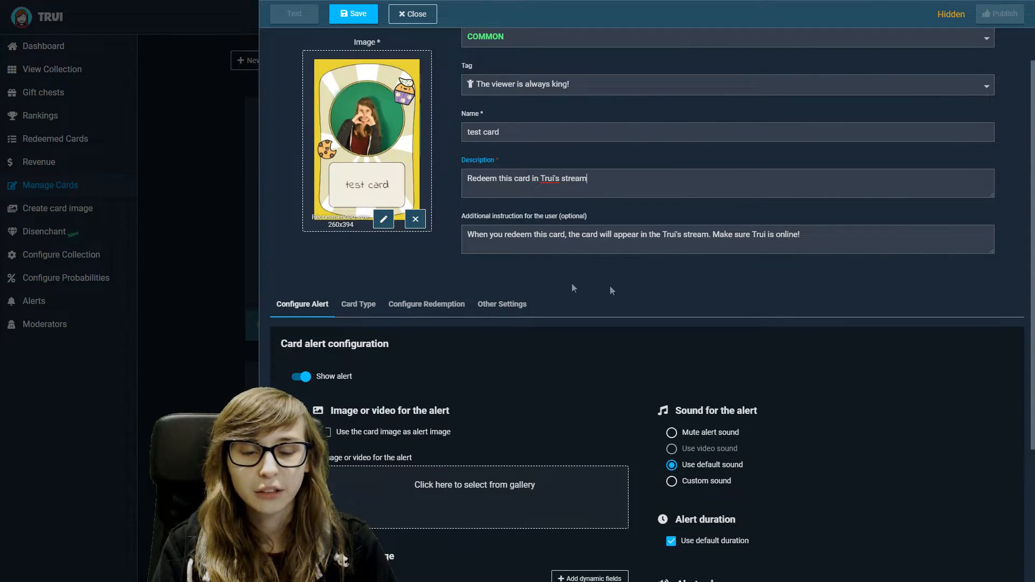
scroll(541, 84, "down", 2)
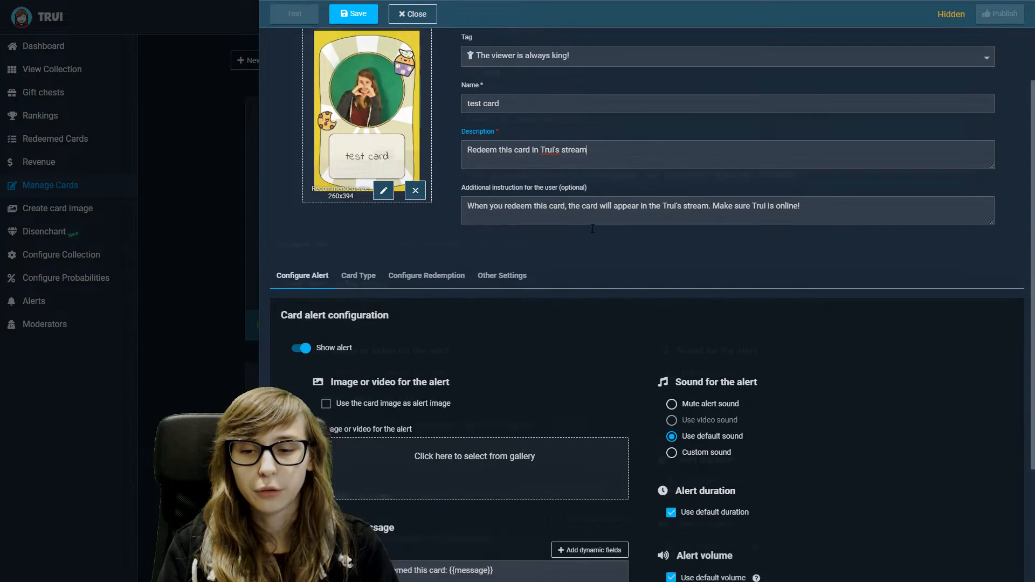
scroll(501, 232, "down", 2)
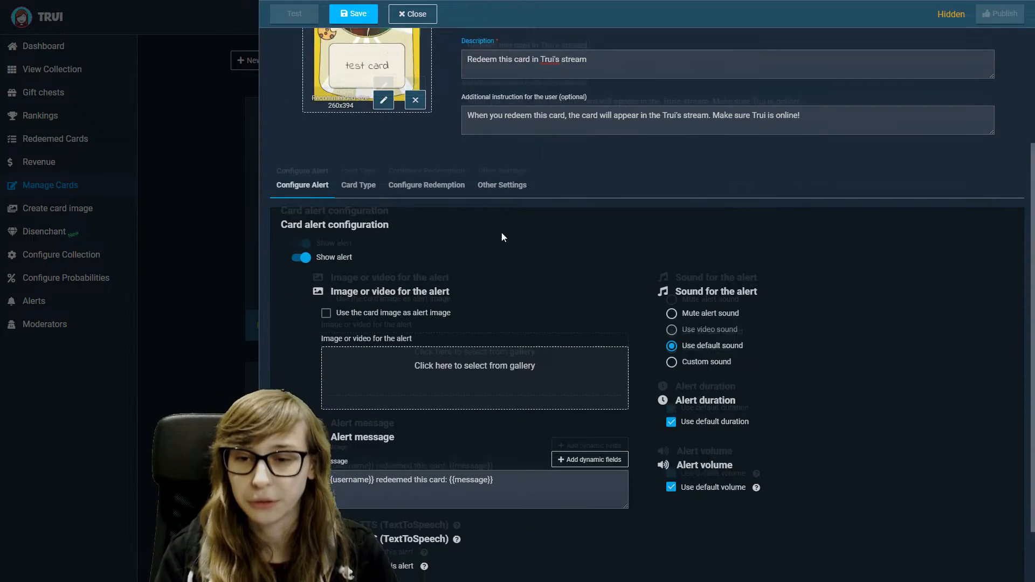
scroll(405, 193, "up", 1)
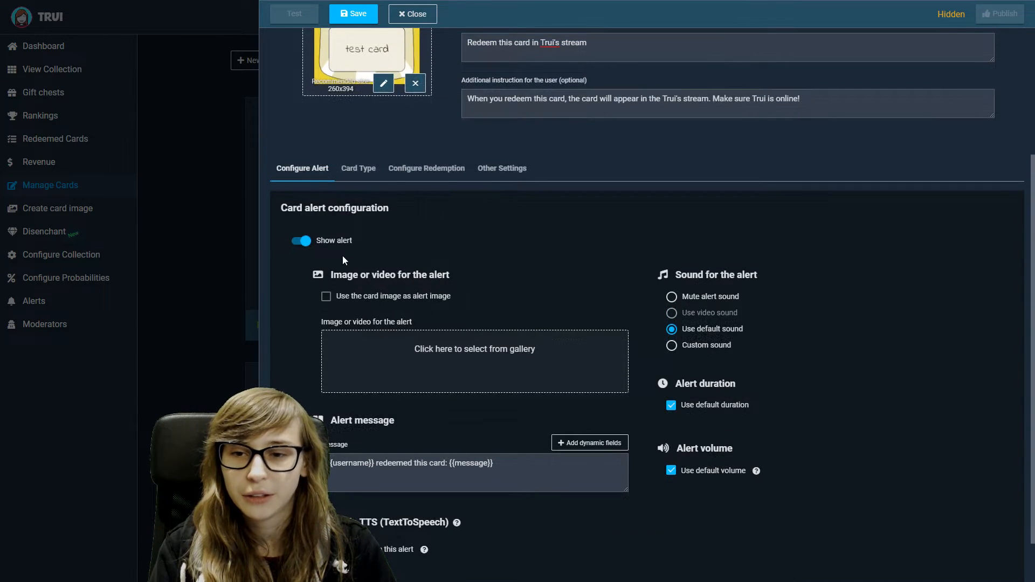
left_click(298, 242)
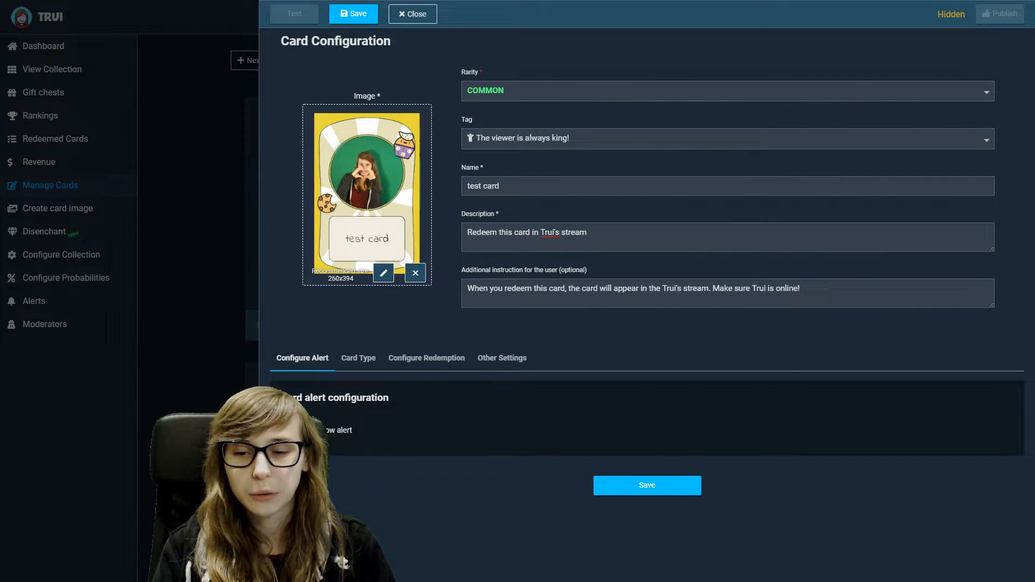
scroll(489, 337, "down", 5)
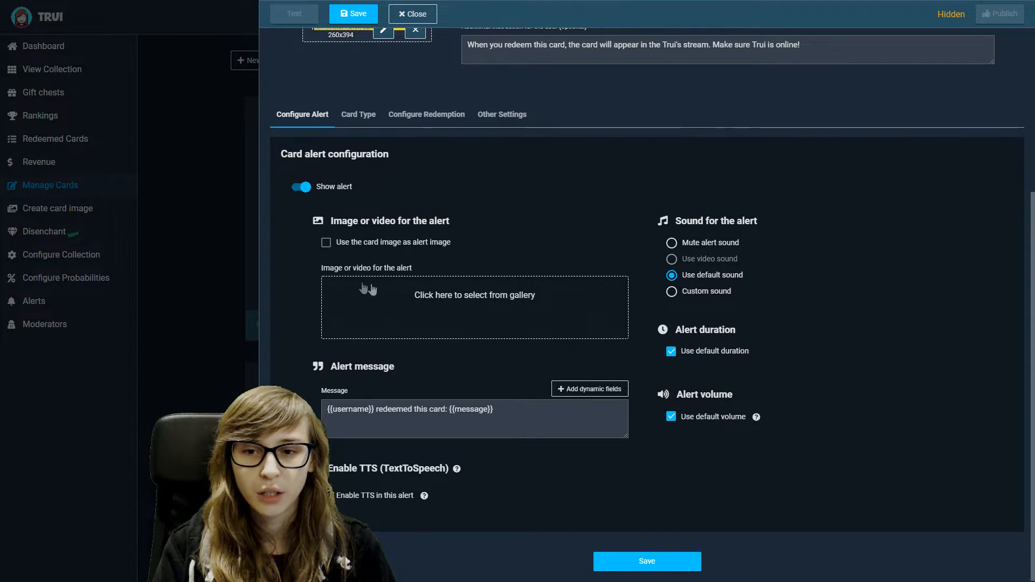
left_click(326, 243)
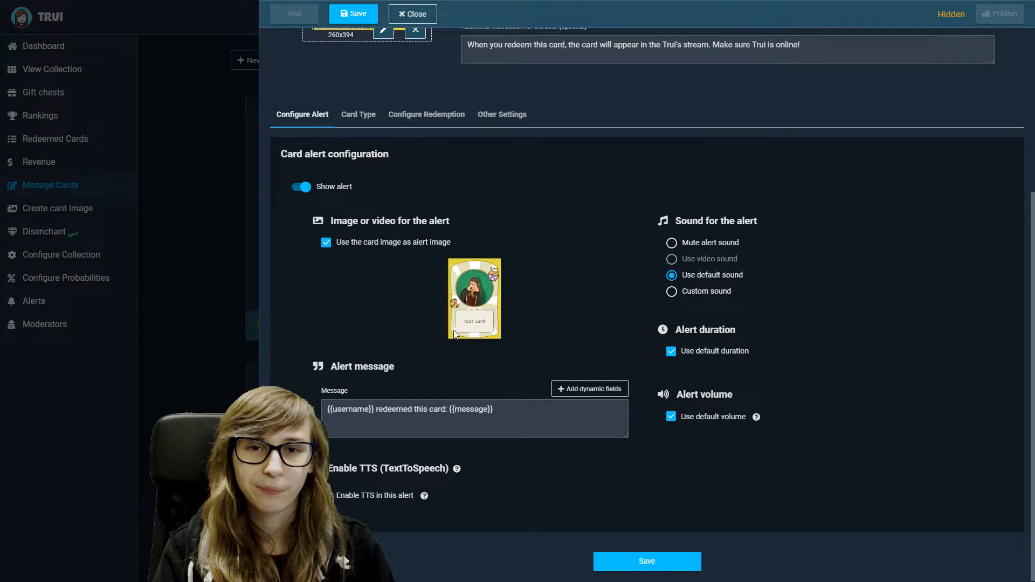
left_click(326, 243)
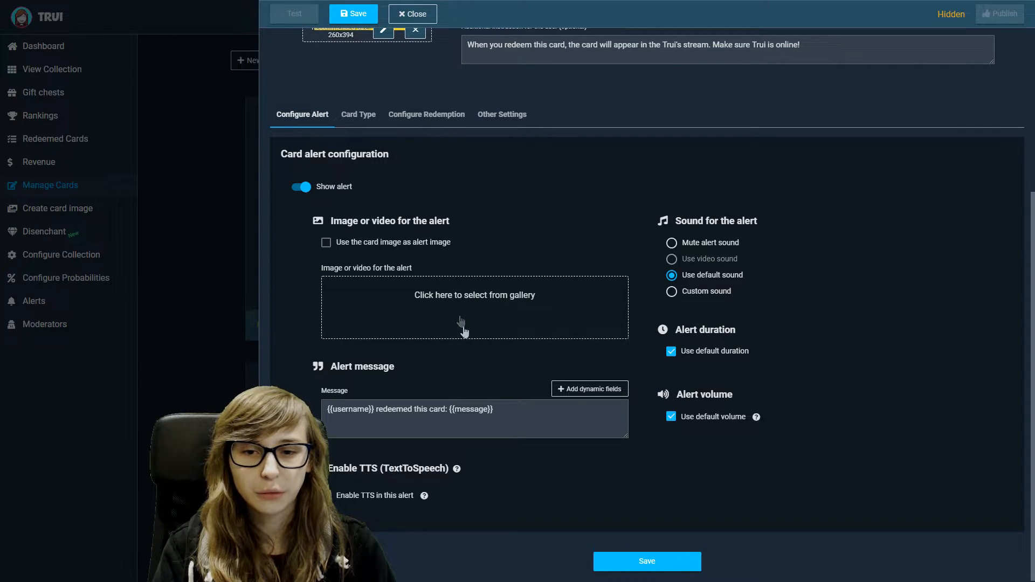
- Choose IMG_5249.JPG from the gallery as the image for the card's alert
left_click(501, 310)
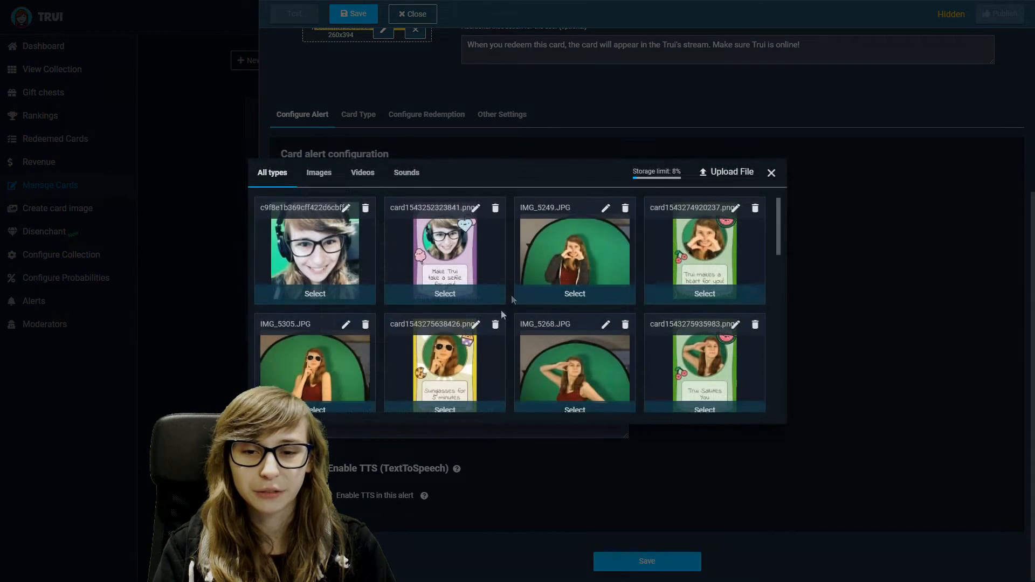
scroll(485, 302, "down", 3)
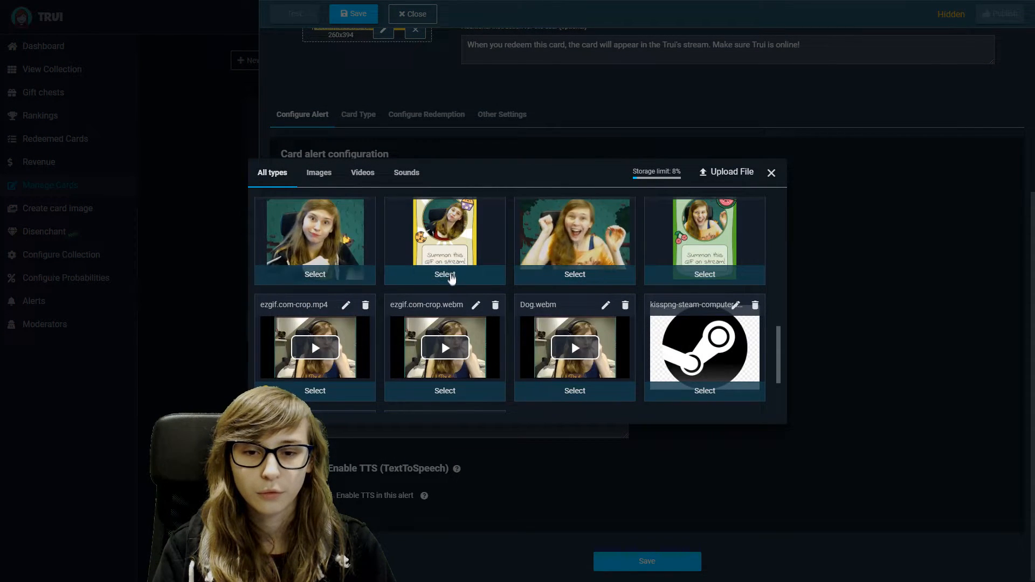
scroll(539, 302, "down", 3)
scroll(617, 316, "up", 1)
scroll(462, 346, "down", 1)
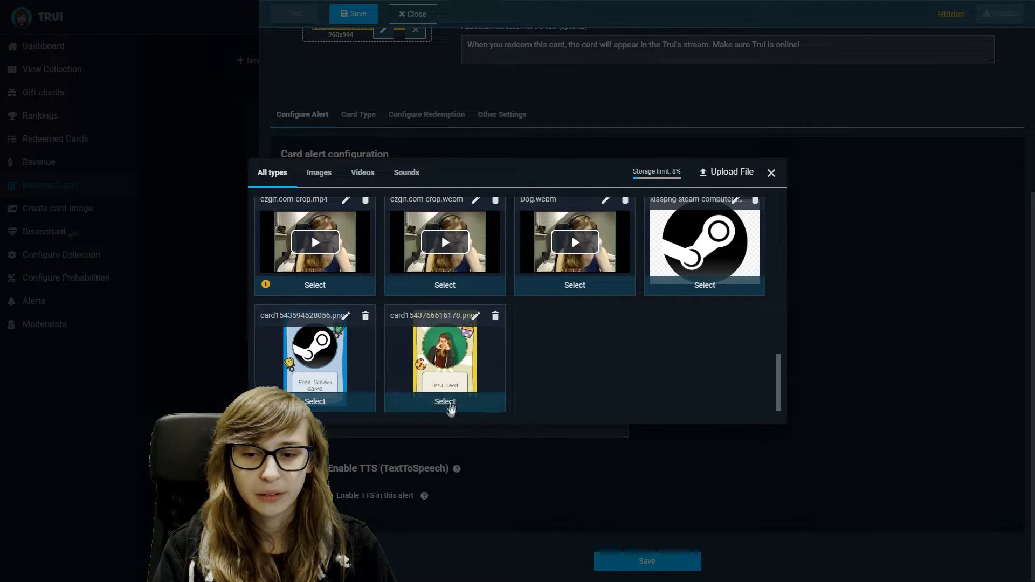
scroll(451, 412, "up", 15)
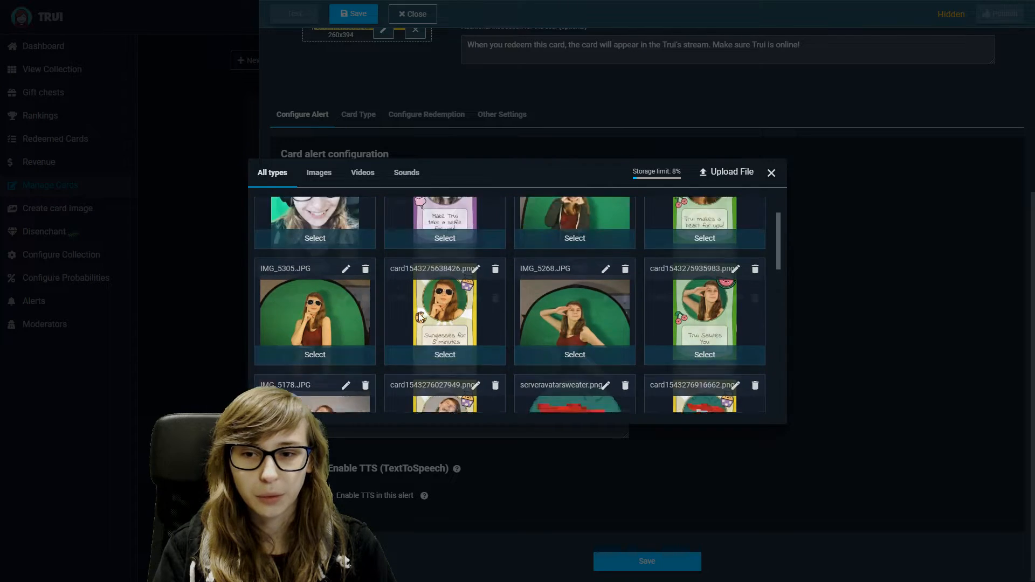
left_click(581, 300)
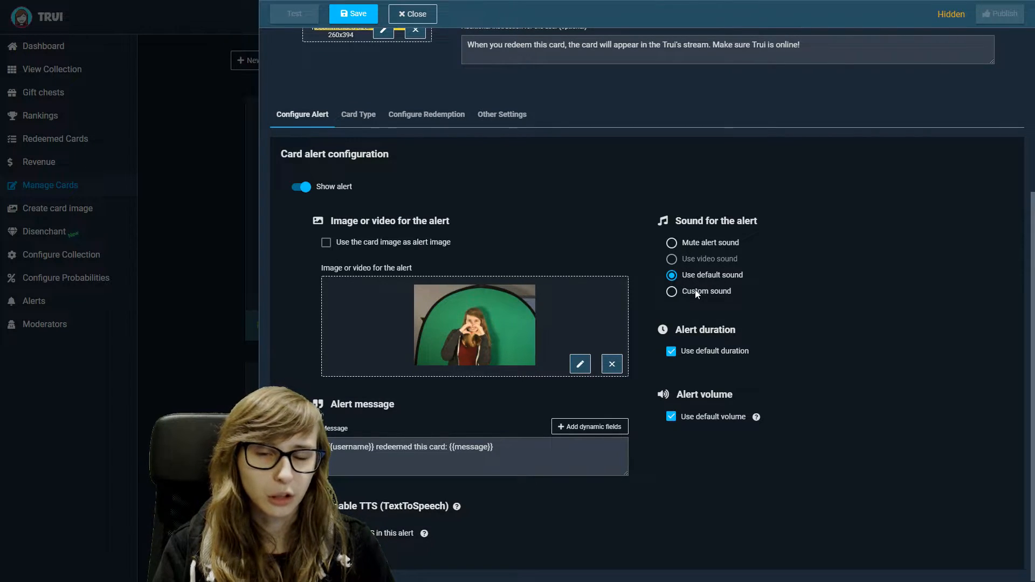
- Switch the alert from default duration and volume to custom values, with duration 1 and volume 61
scroll(694, 289, "down", 1)
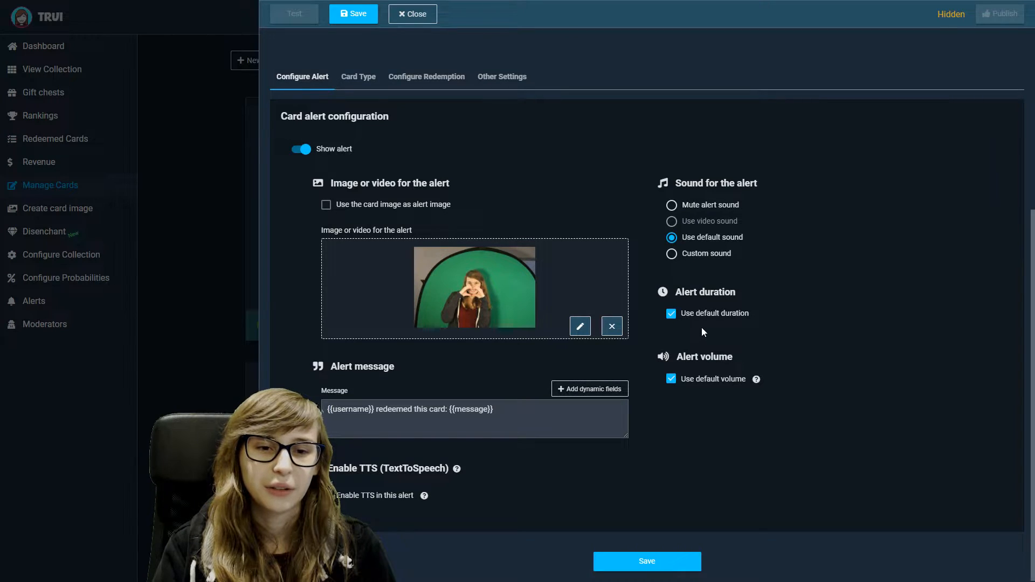
left_click(672, 316)
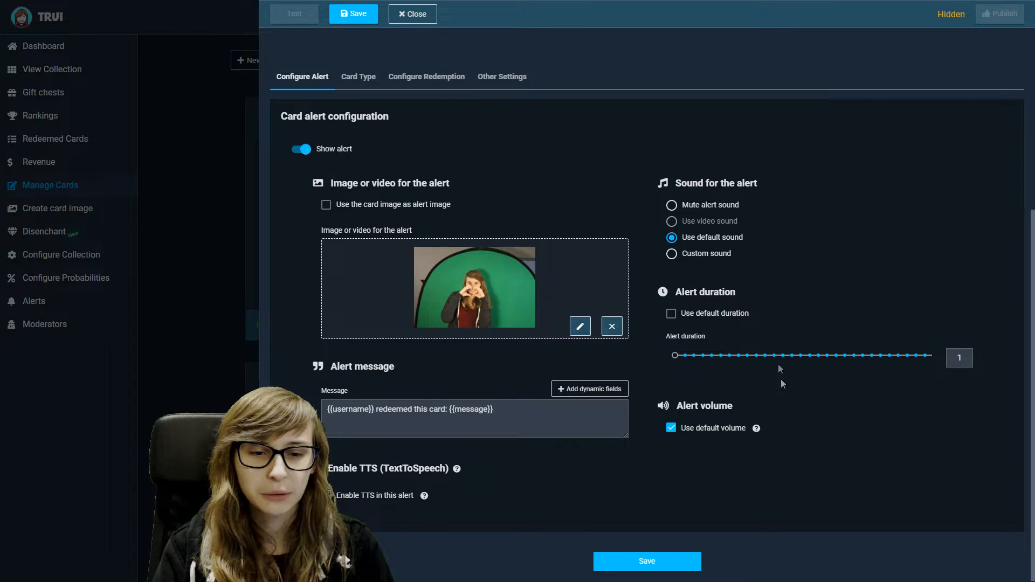
left_click(686, 433)
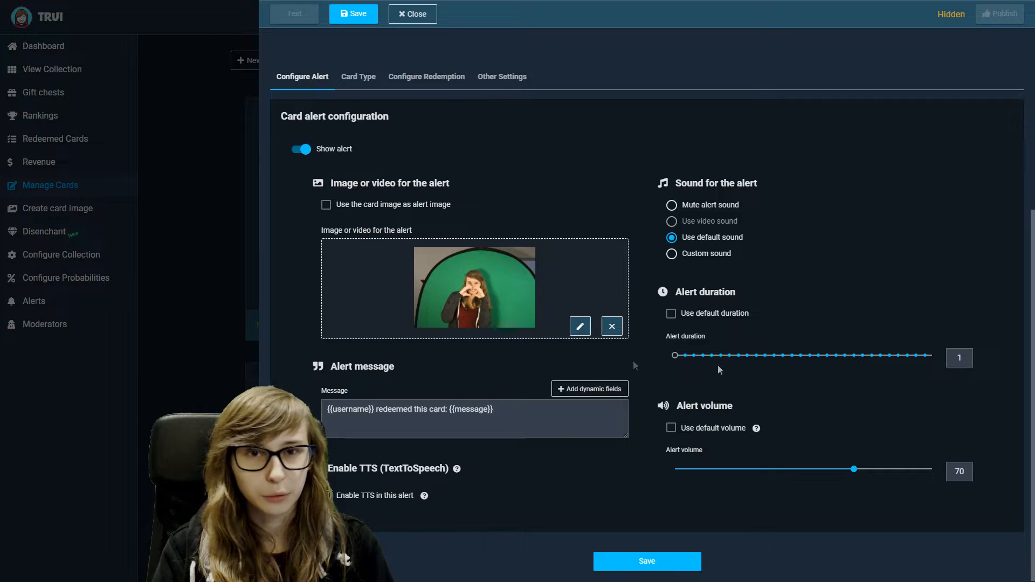
left_click_drag(855, 473, 830, 469)
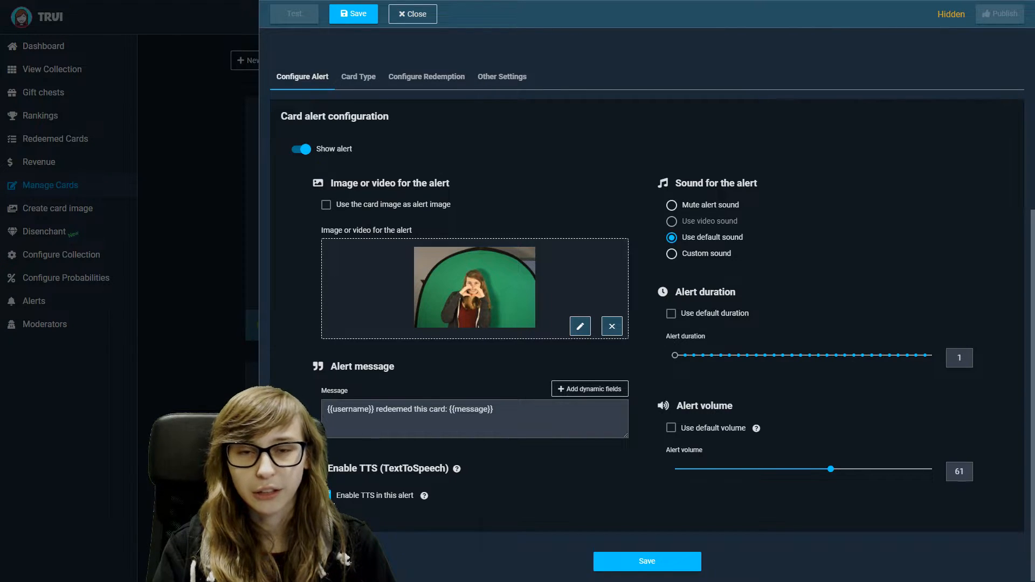
- Try making the card a Fragmented Card requiring 4 fragments, and switch it back to Regular Card
left_click(358, 79)
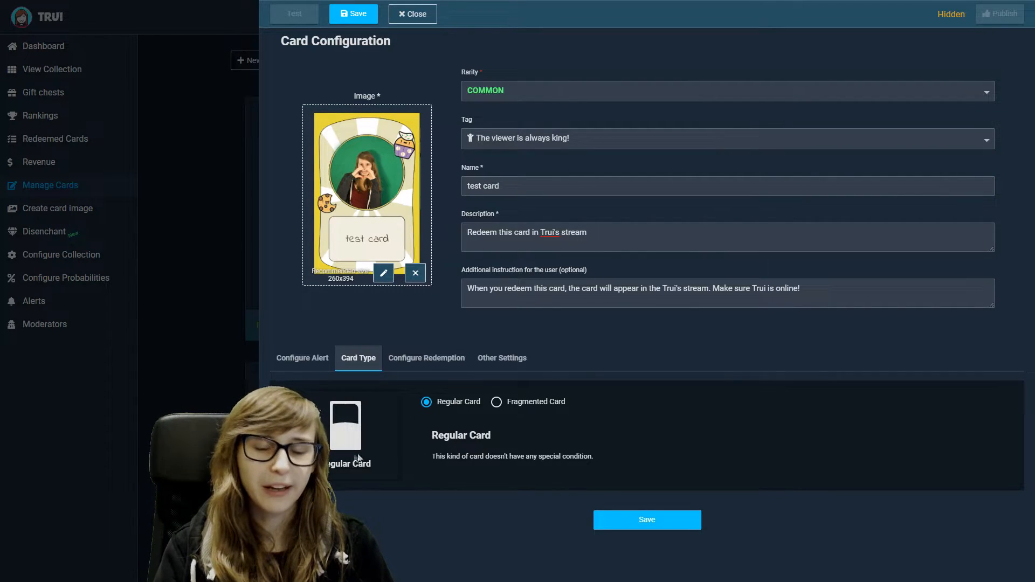
left_click(522, 405)
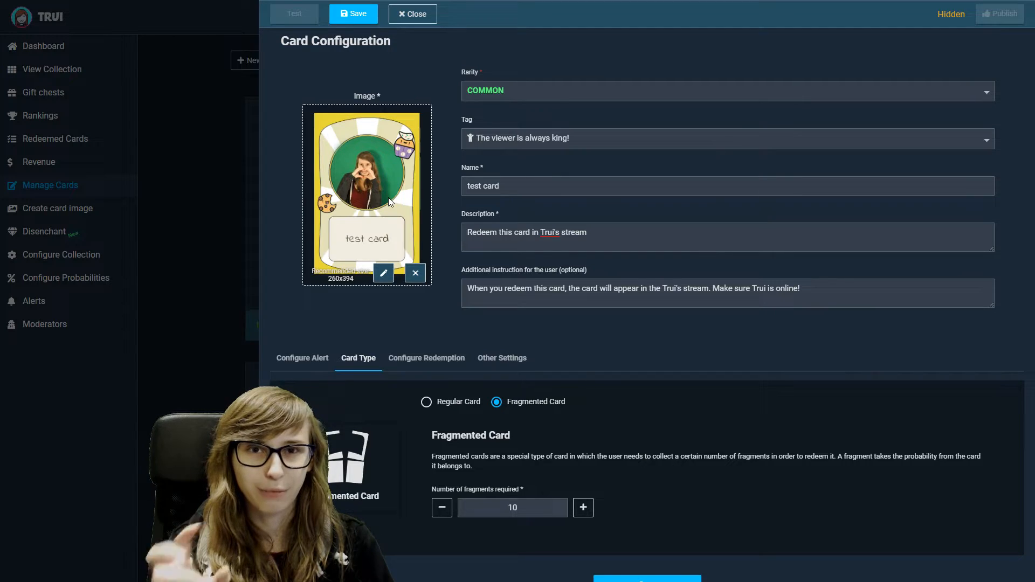
double_click(512, 508)
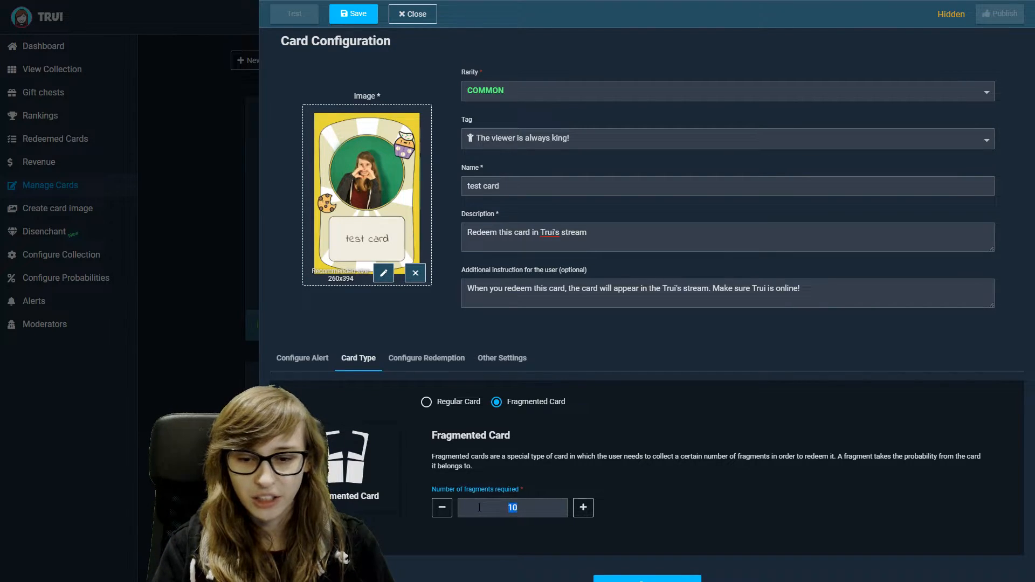
type("4")
left_click(721, 466)
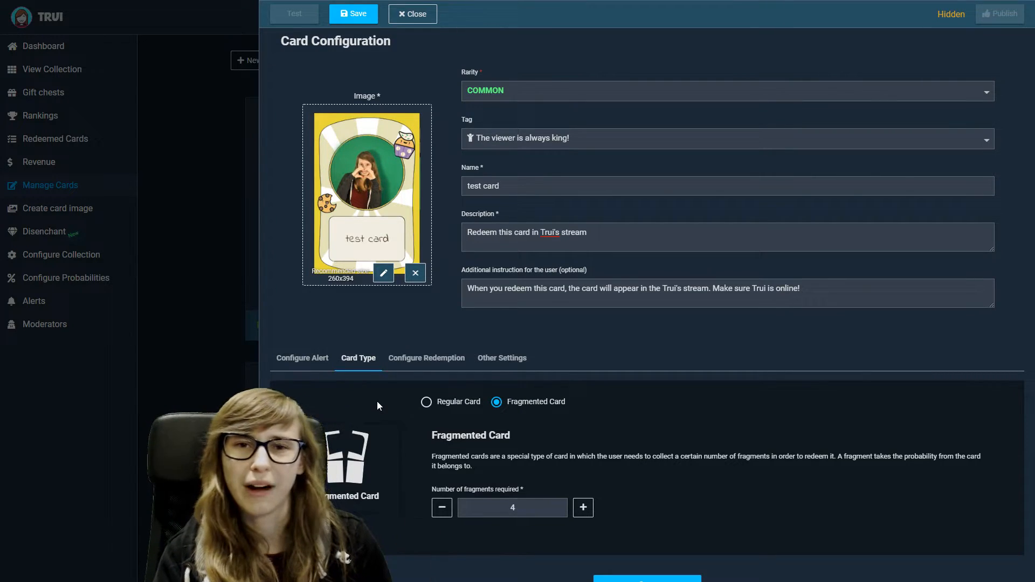
left_click(452, 401)
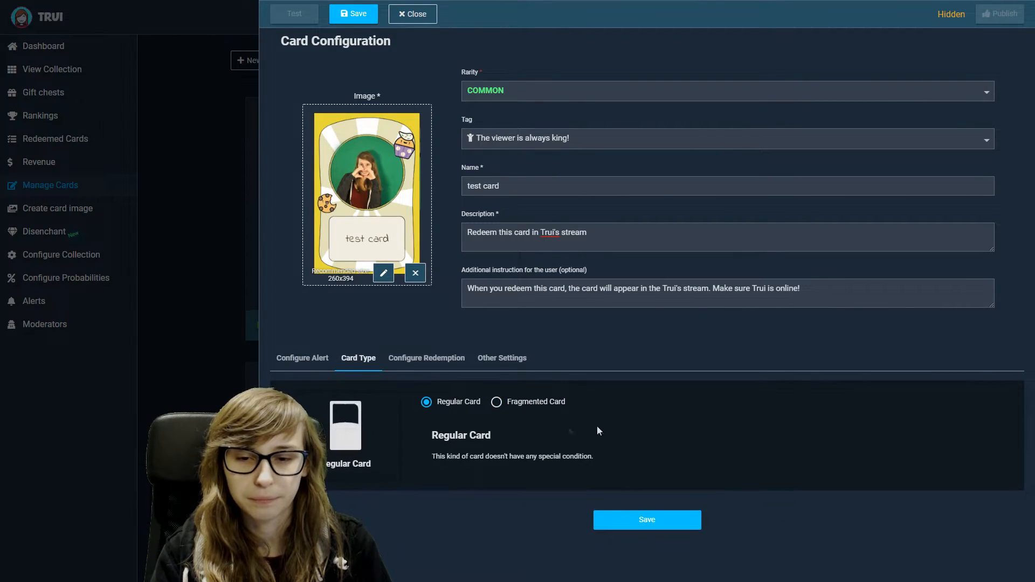
- Replace the message field requested at the card's redemption with the Address fields for full name, address and phone
left_click(442, 363)
scroll(526, 353, "down", 2)
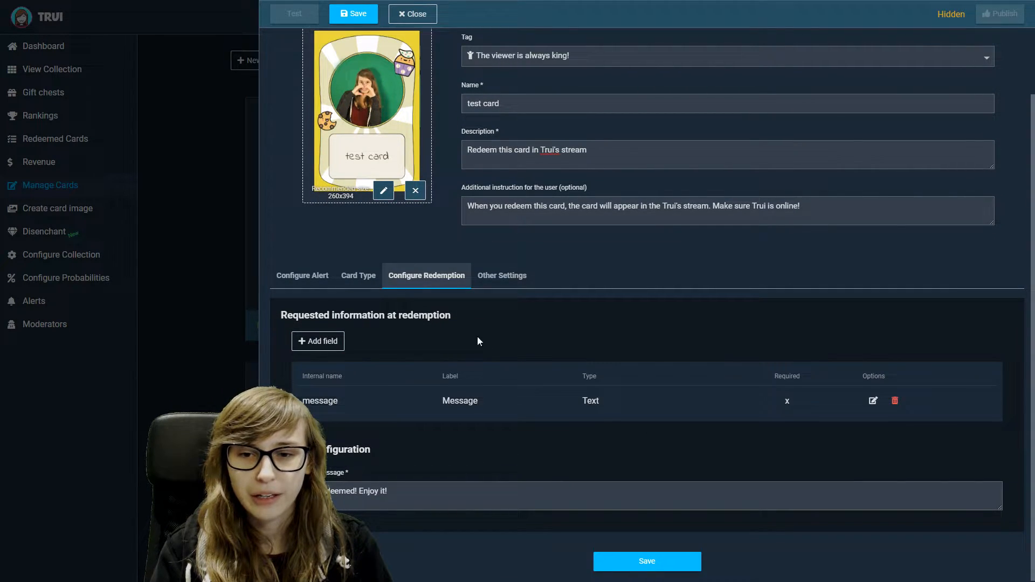
left_click(895, 400)
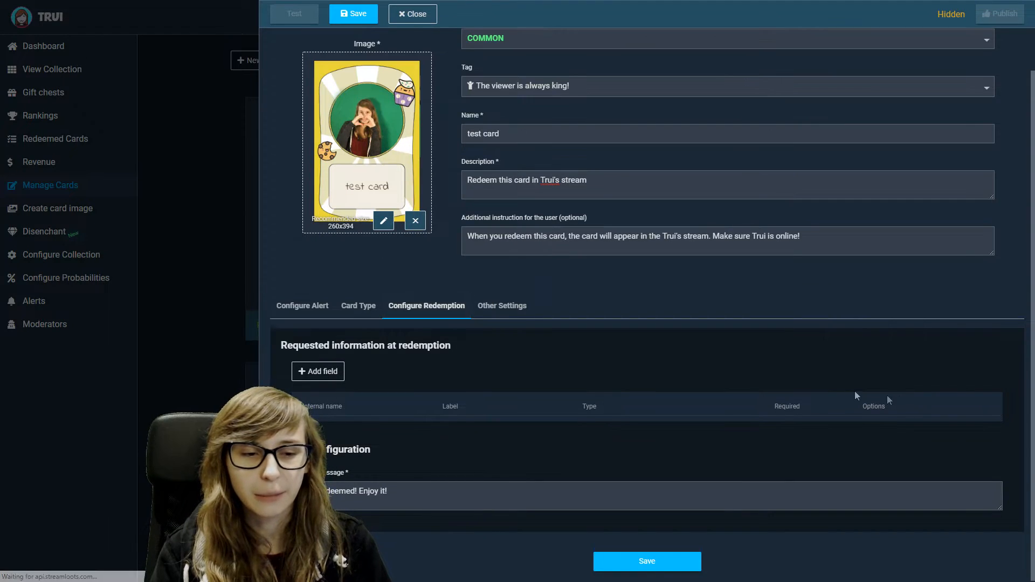
left_click(326, 372)
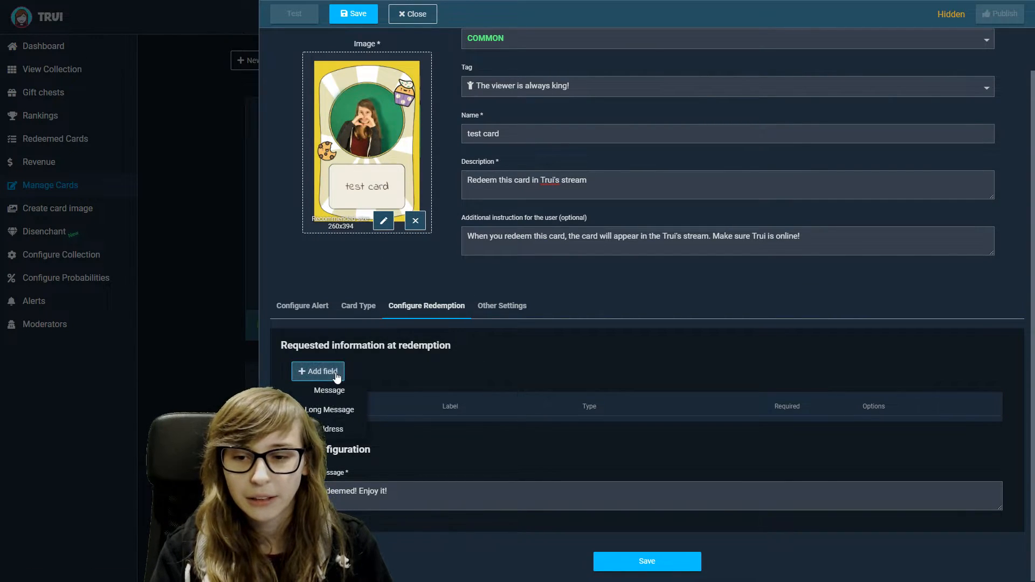
left_click(353, 434)
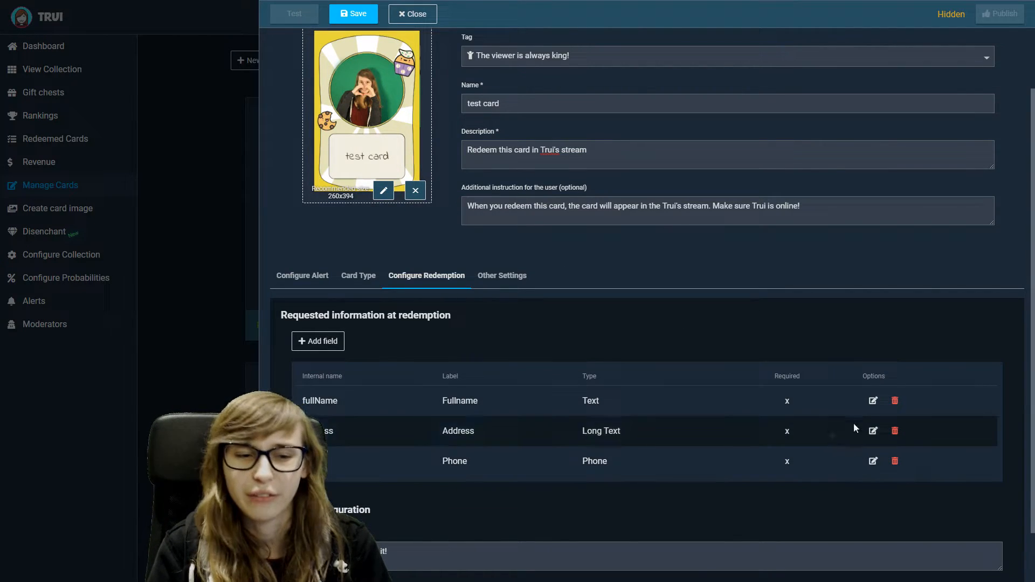
scroll(484, 434, "down", 1)
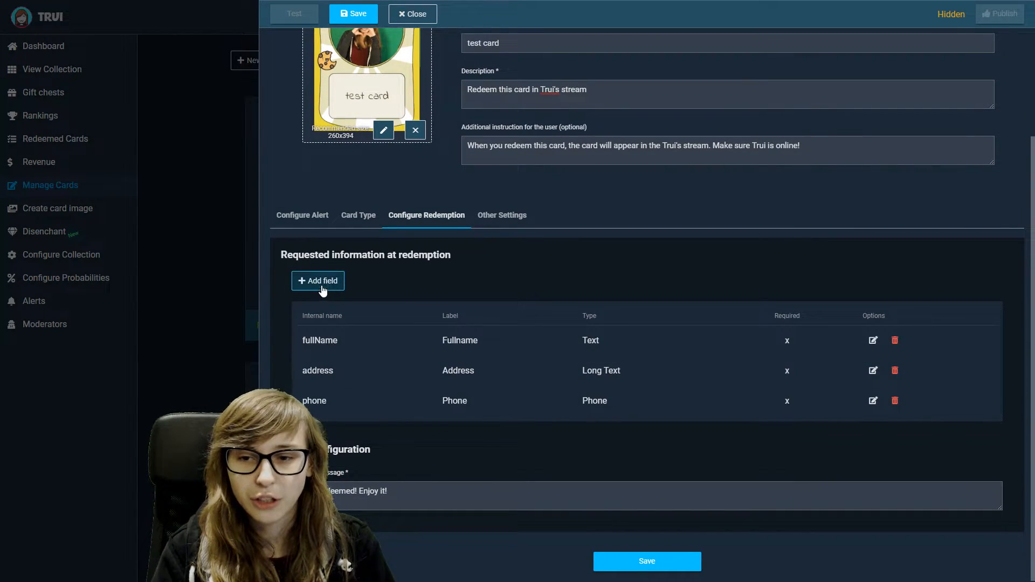
- Review the options for adding redemption fields and the card's success message
left_click(320, 282)
left_click(321, 286)
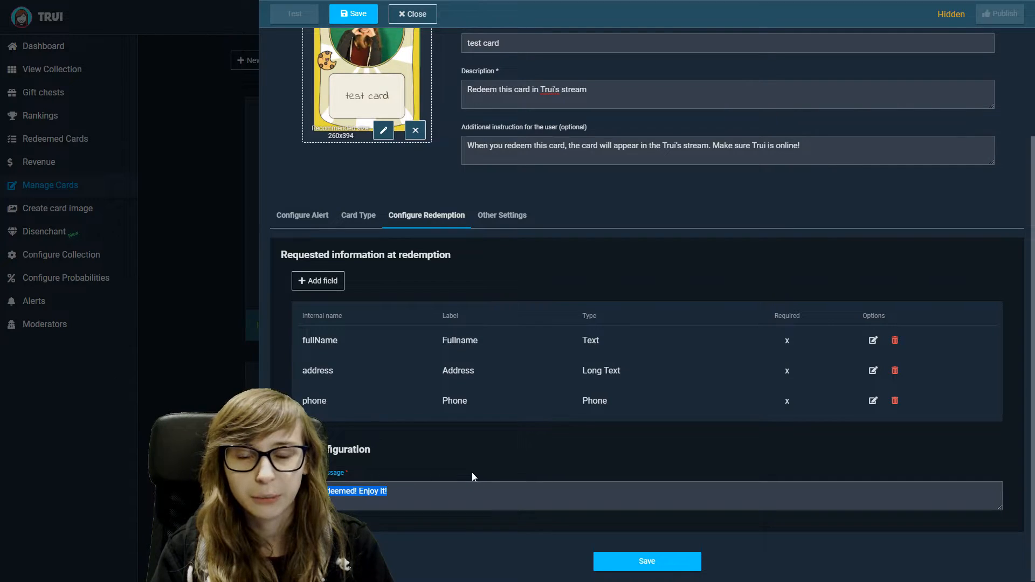
left_click(449, 490)
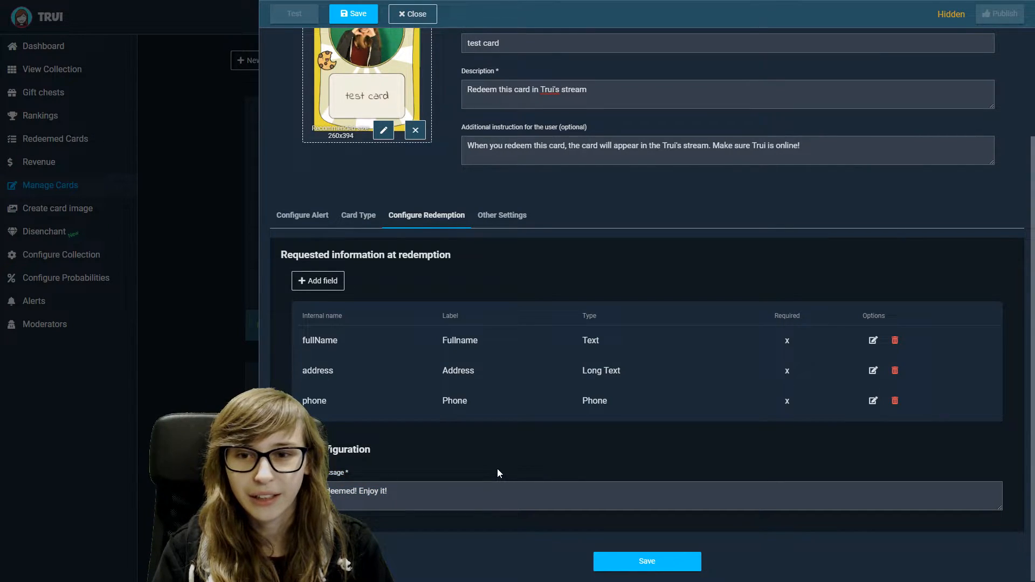
- Move the test card to position 1 in the collection order, then save and close the card
scroll(497, 469, "up", 2)
left_click(512, 330)
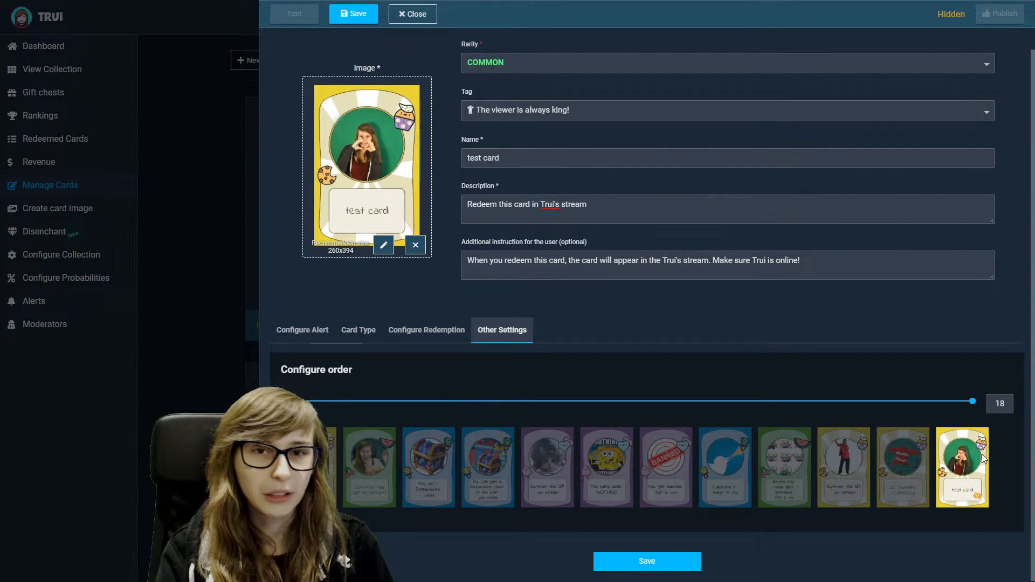
left_click_drag(972, 401, 286, 401)
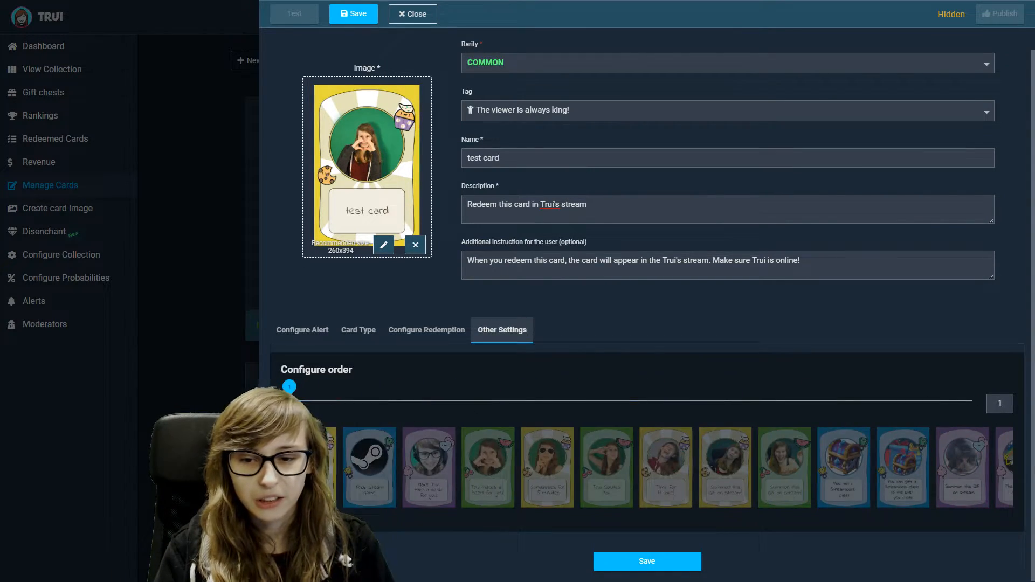
left_click(290, 401)
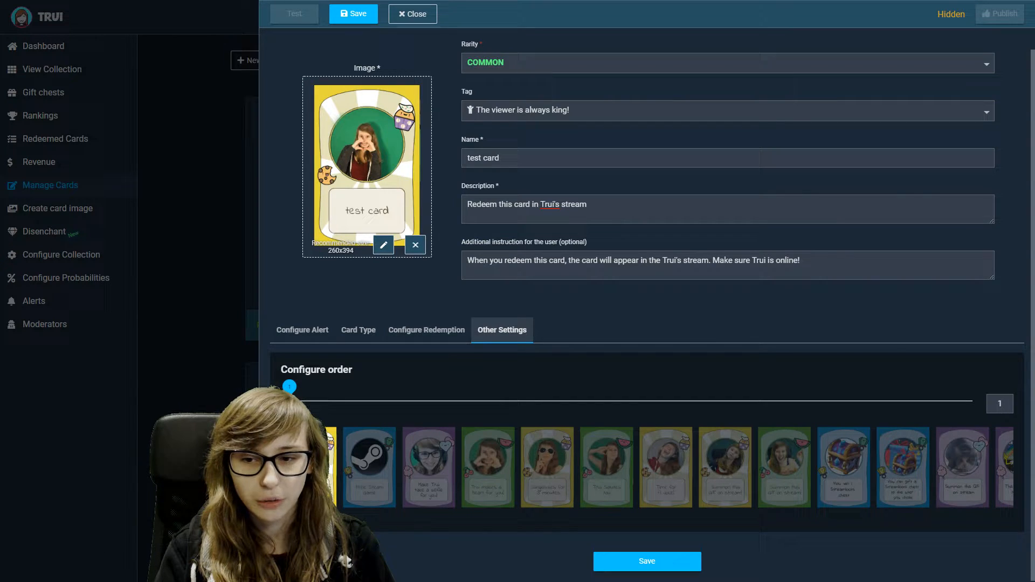
left_click_drag(289, 401, 286, 380)
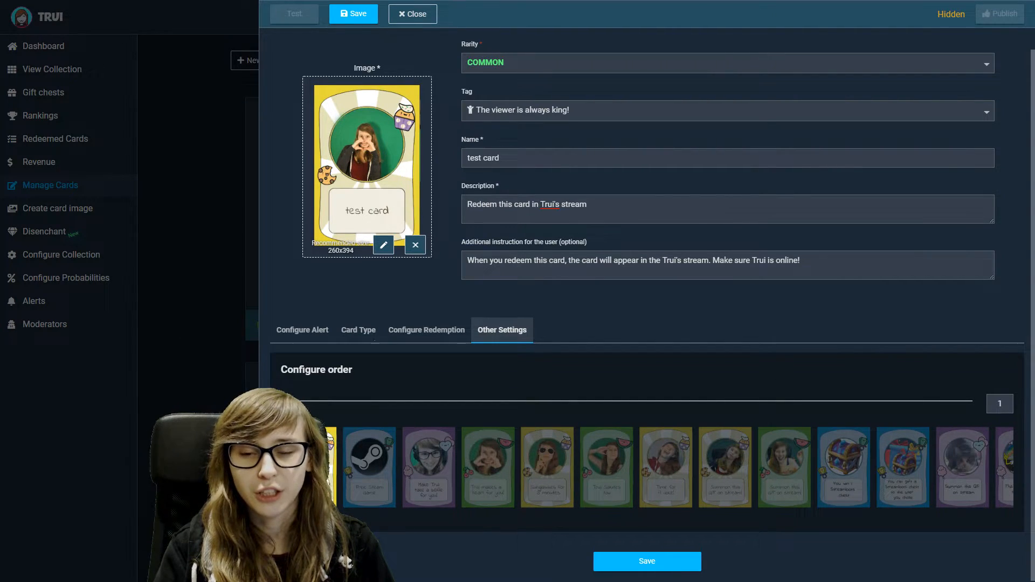
mouse_move(290, 401)
left_mouse_down()
mouse_move(671, 402)
mouse_move(286, 401)
left_mouse_up()
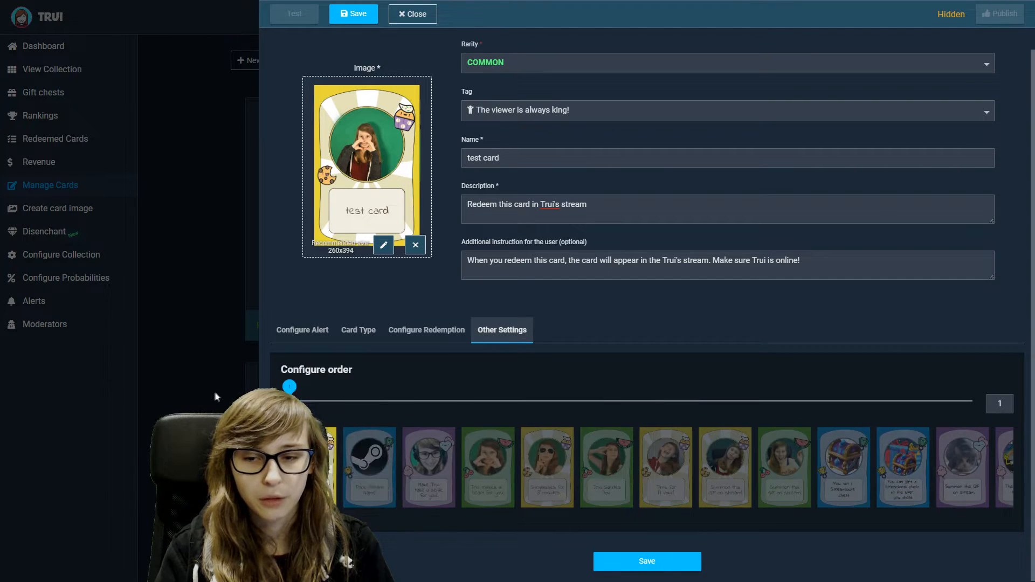
left_click(625, 560)
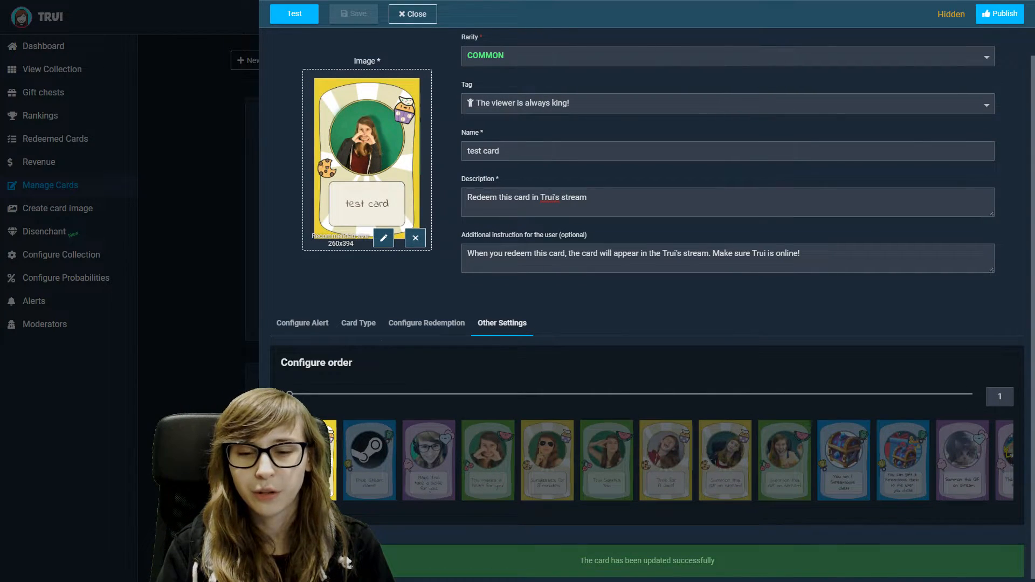
left_click(408, 16)
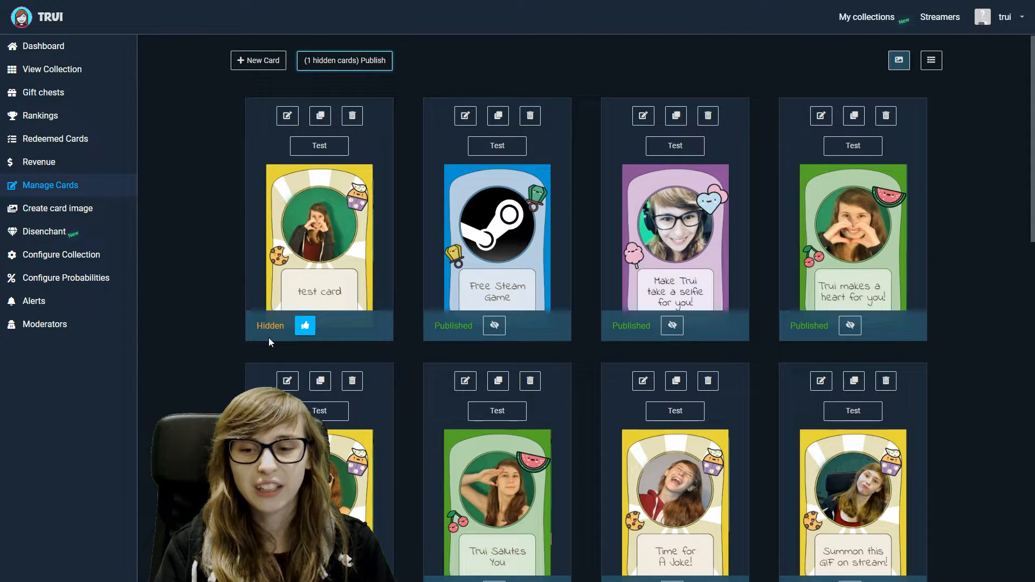
- Publish the test card from the card overview, and hide it again
left_click(306, 325)
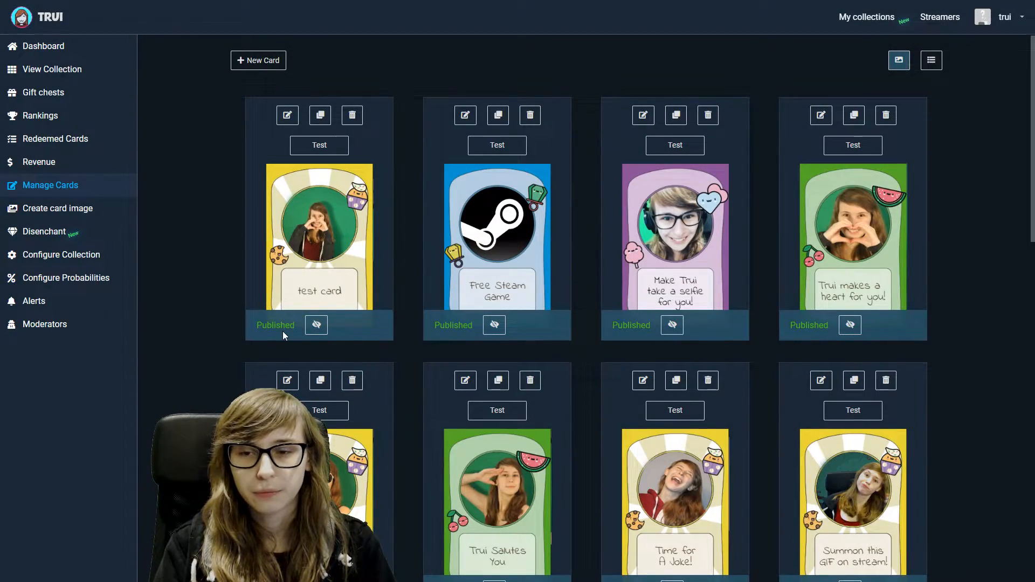
left_click(317, 324)
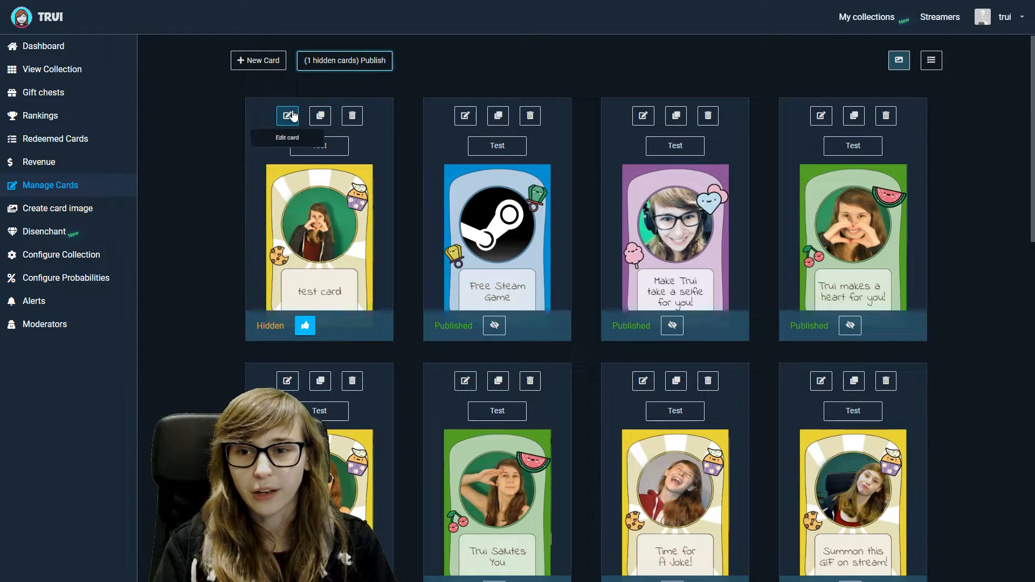
- Delete the test card from the collection and dismiss the confirmation
left_click(352, 116)
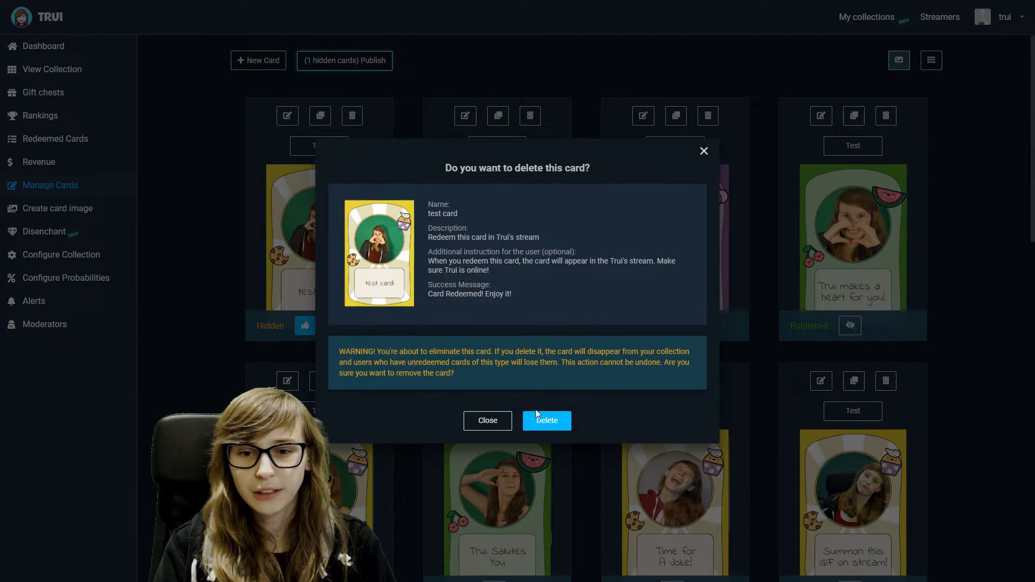
left_click(545, 418)
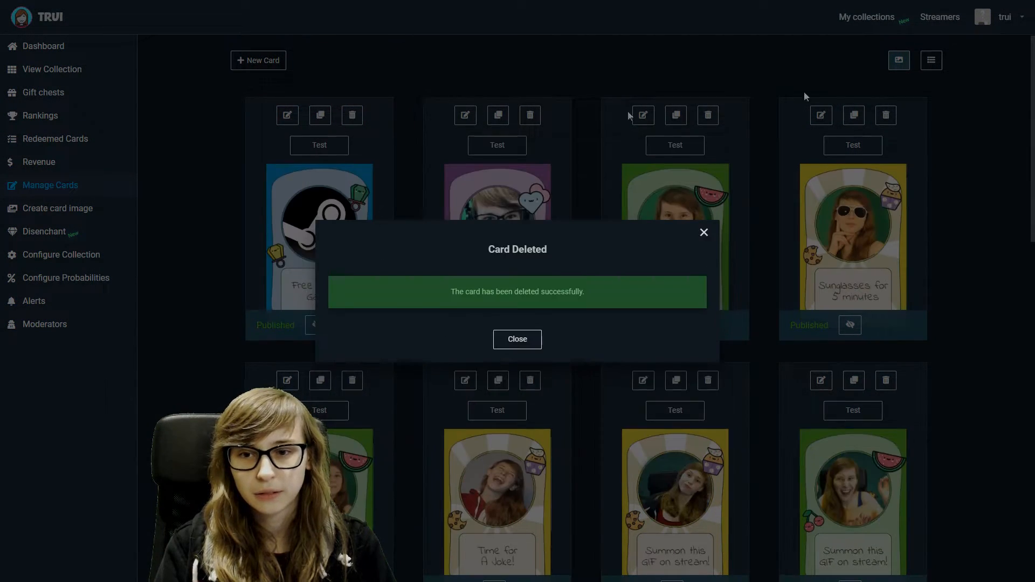
left_click(522, 340)
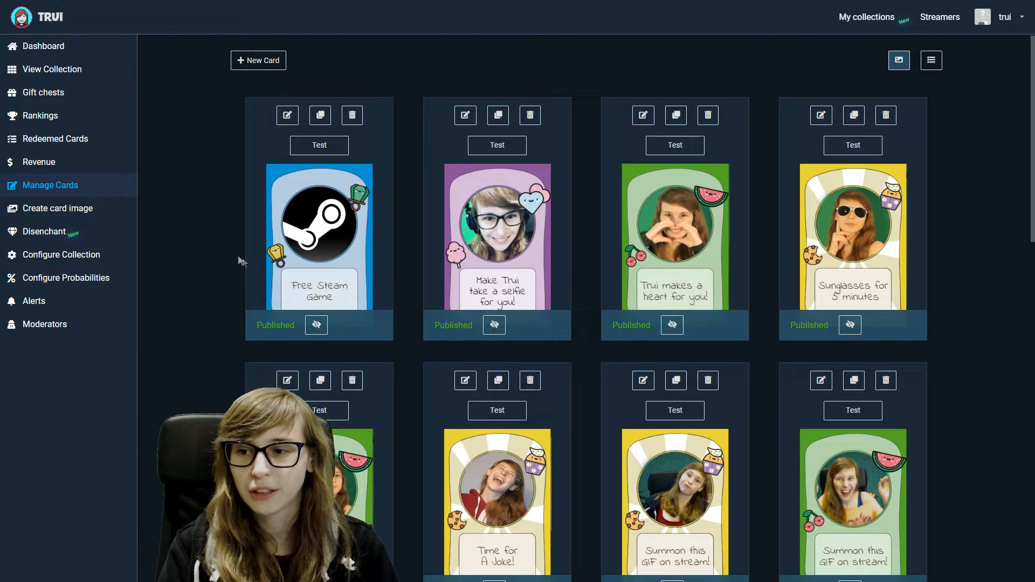
- Open the Disenchant settings and examine the default configuration of creation and destruction resources for each rarity
left_click(108, 236)
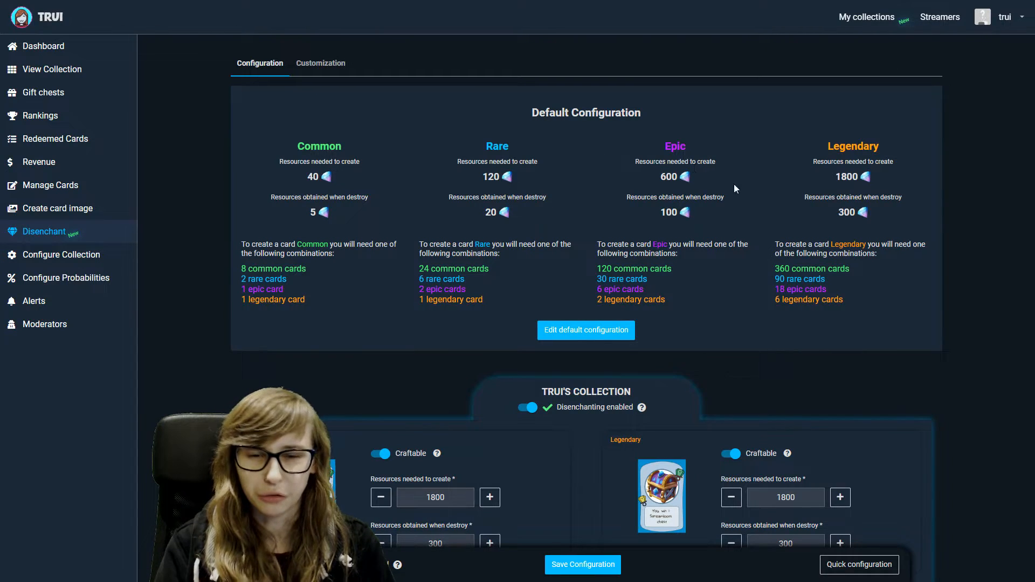
scroll(489, 189, "down", 2)
triple_click(622, 125)
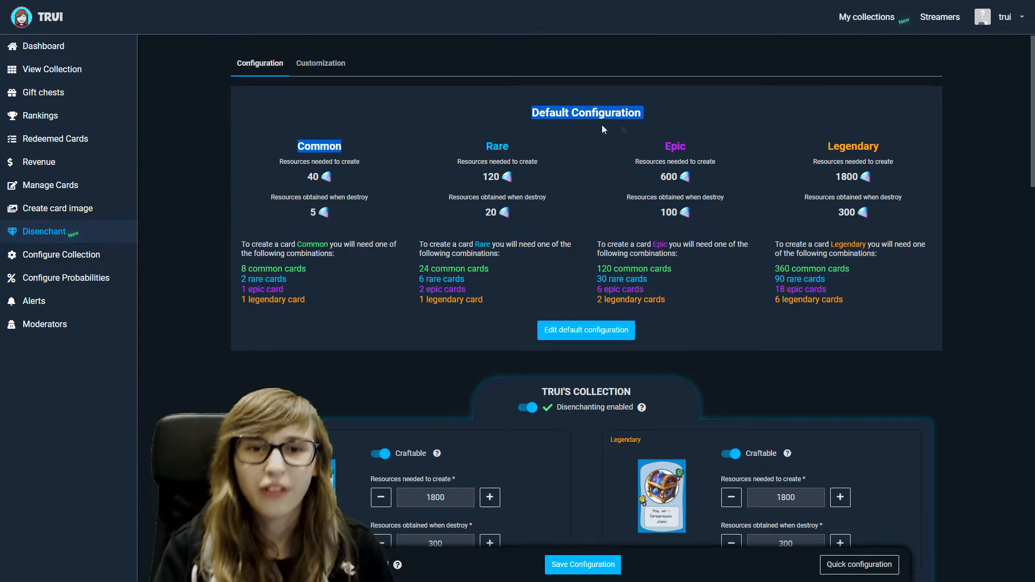
- Open the default disenchant configuration for editing, examine the destroy and create resources per rarity, and close it without saving
left_click(628, 150)
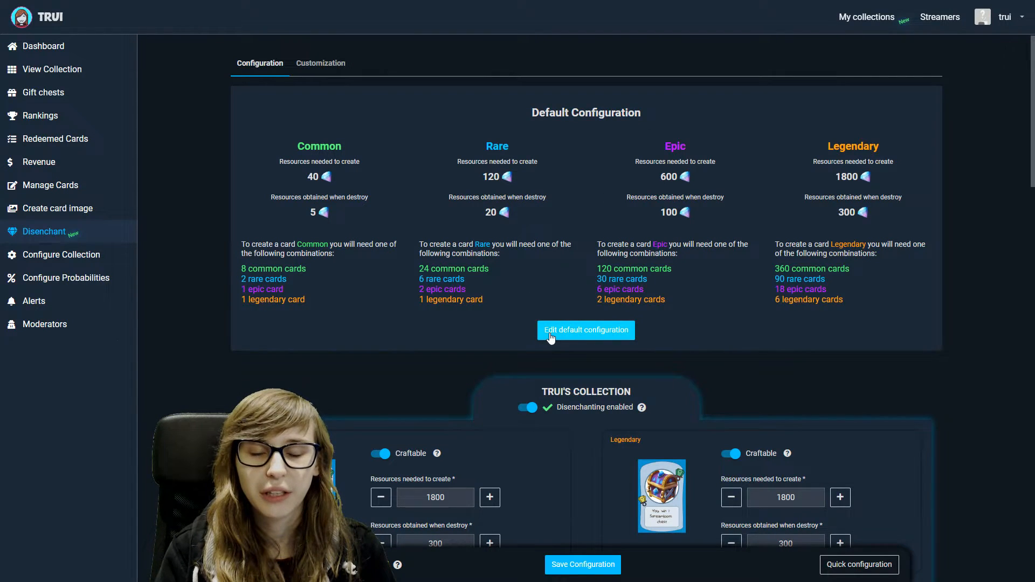
left_click(549, 335)
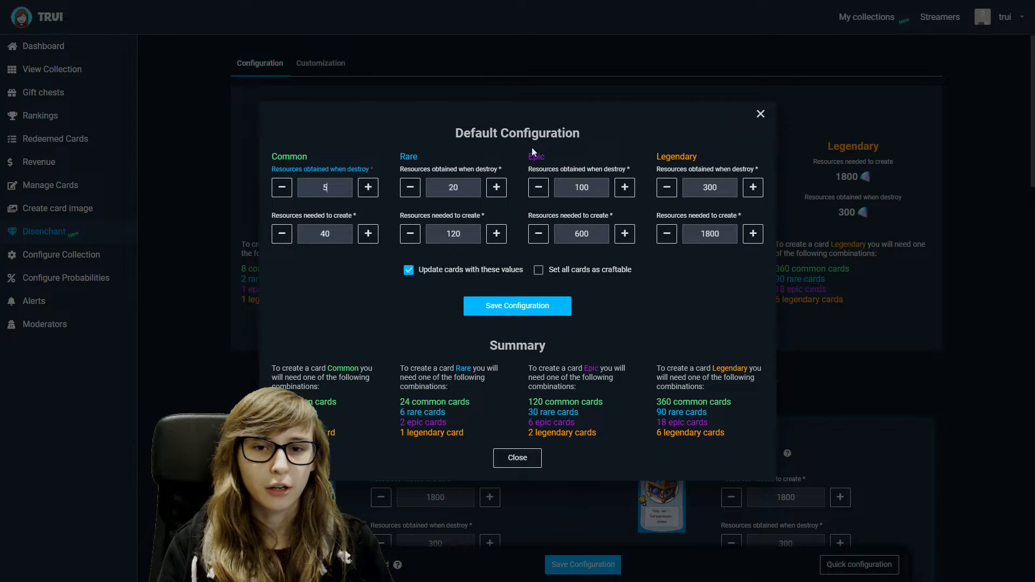
double_click(704, 187)
left_click(707, 266)
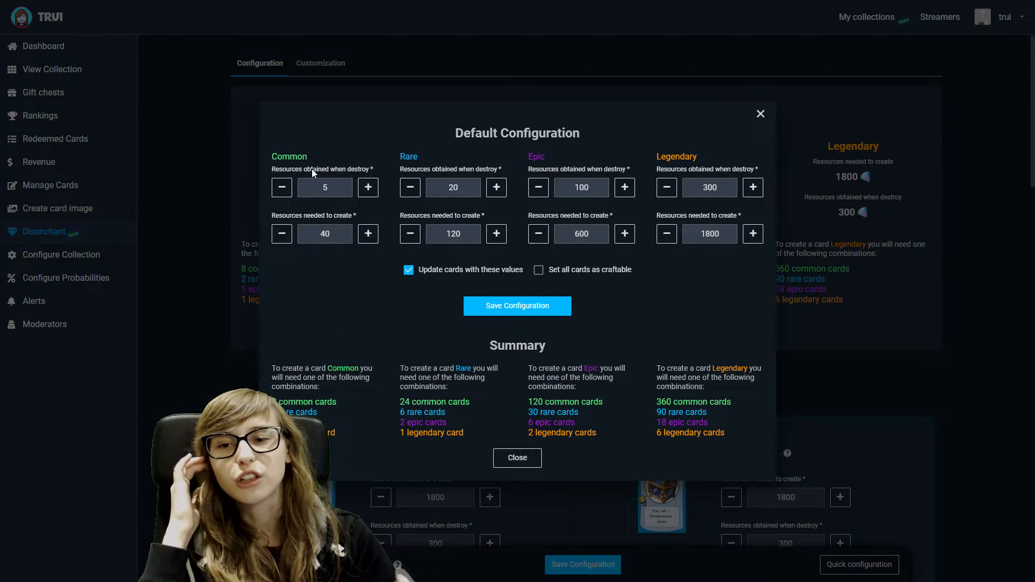
double_click(325, 233)
left_click(331, 261)
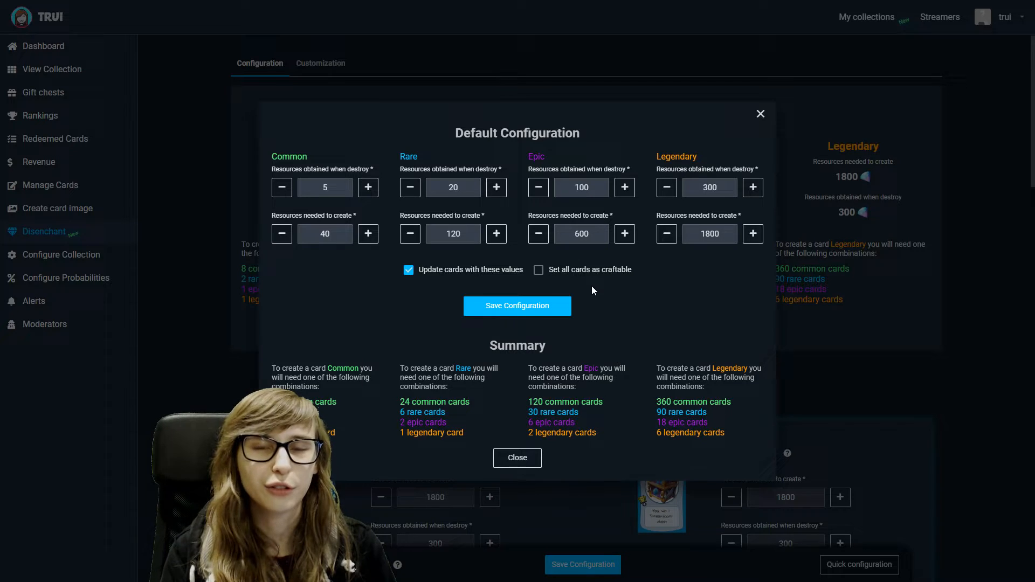
left_click(760, 114)
- Disable disenchanting for the whole collection, and enable it again
scroll(555, 388, "down", 1)
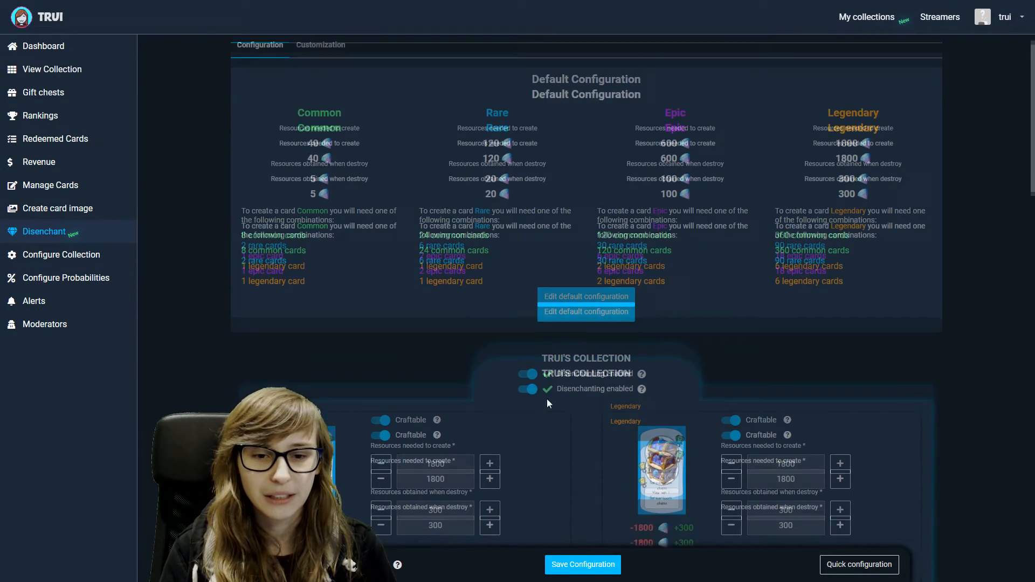
left_click(533, 357)
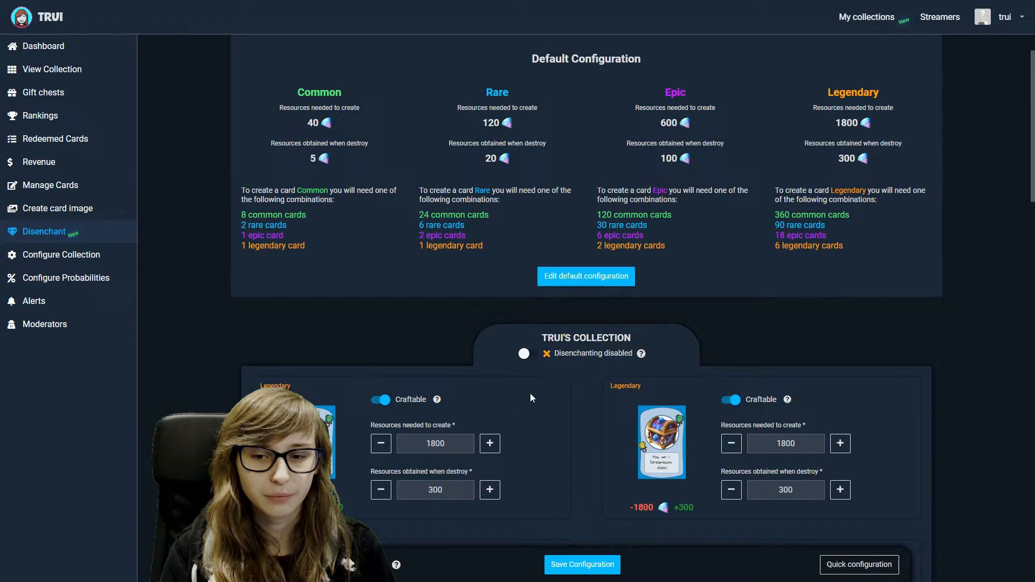
left_click(529, 354)
- Look through the individual cards' craftable settings and their resources for creation and destruction
scroll(701, 307, "down", 4)
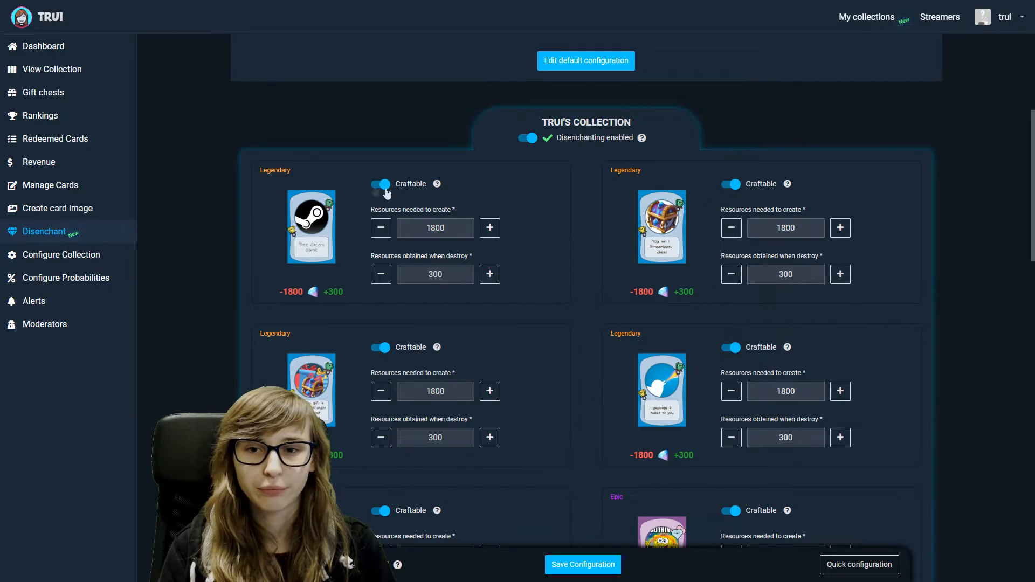
scroll(830, 280, "down", 3)
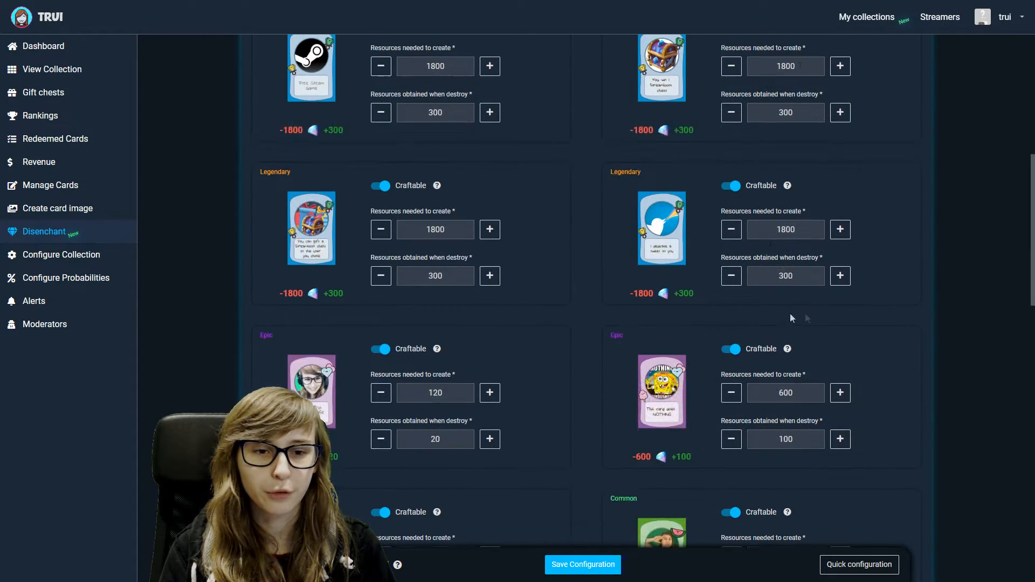
scroll(415, 247, "up", 4)
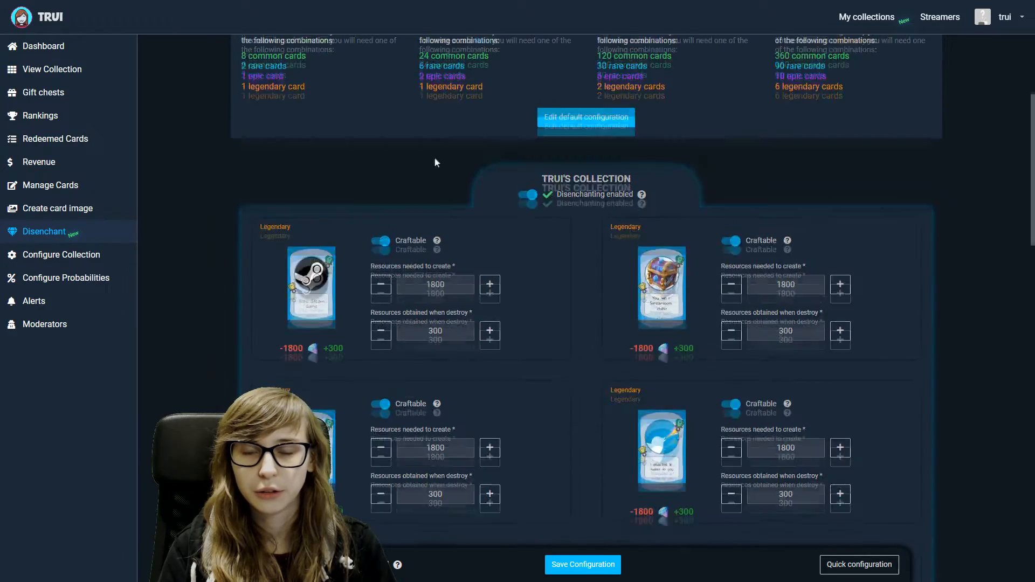
scroll(435, 157, "up", 4)
scroll(455, 207, "down", 4)
scroll(454, 207, "down", 5)
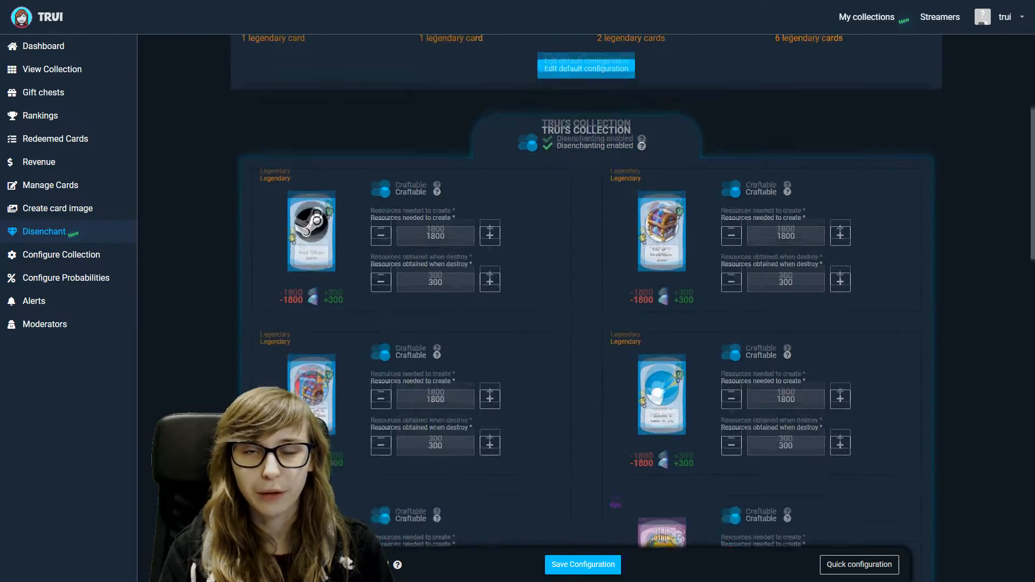
scroll(487, 306, "up", 4)
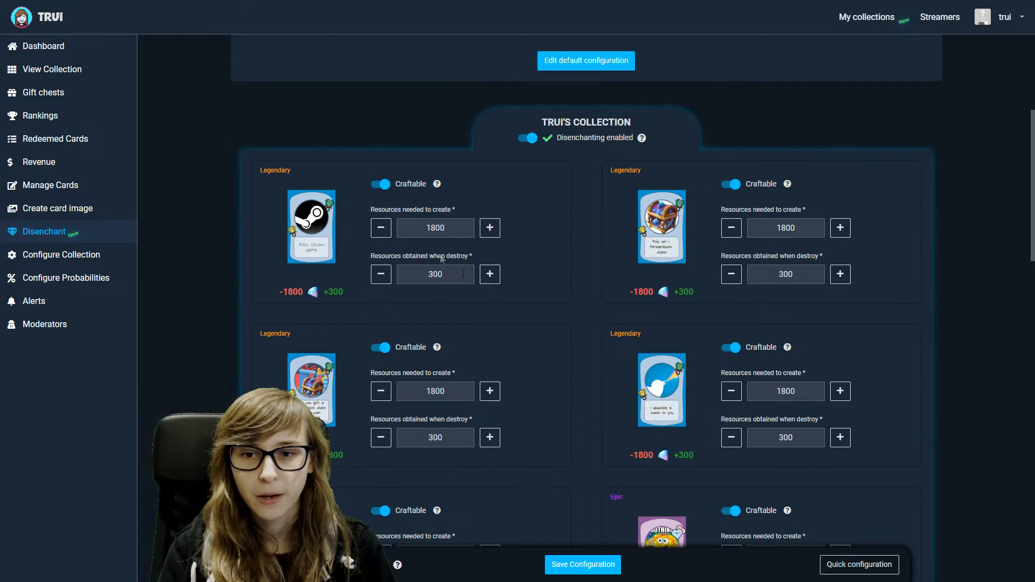
- Make the first two legendary cards, Steam game and chest, non-craftable, and restore both to craftable
left_click(390, 184)
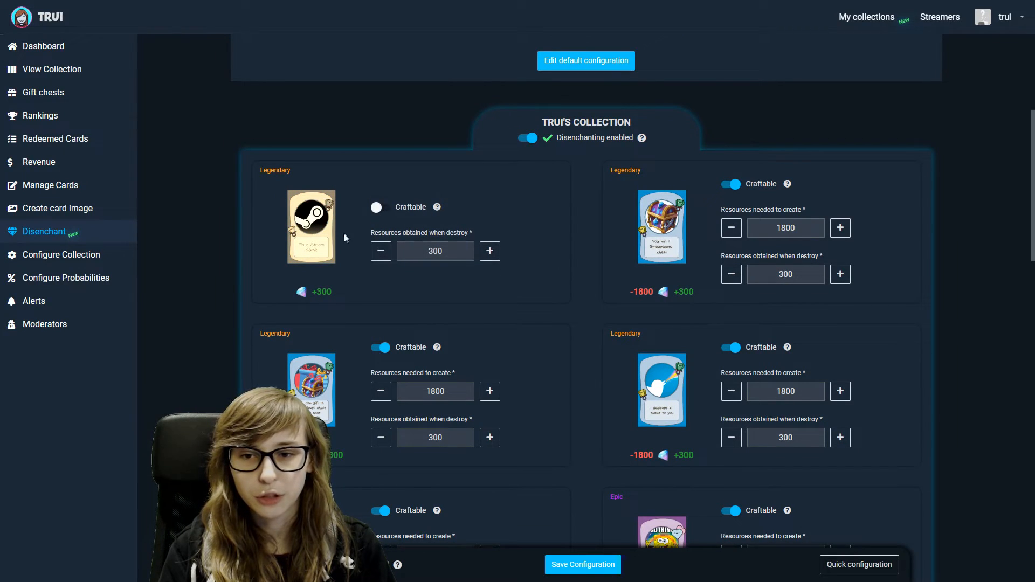
left_click(728, 182)
left_click(731, 184)
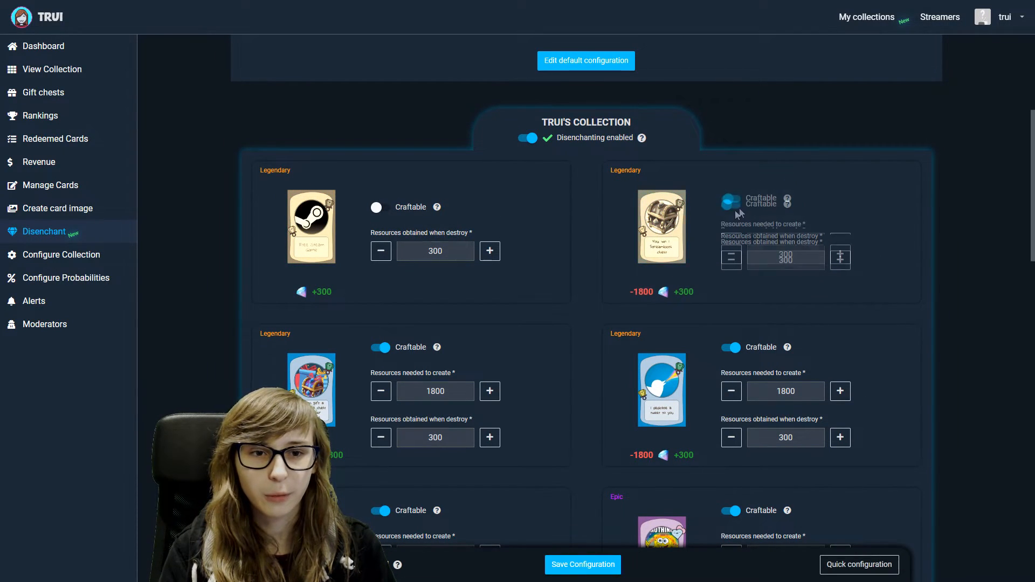
left_click(374, 212)
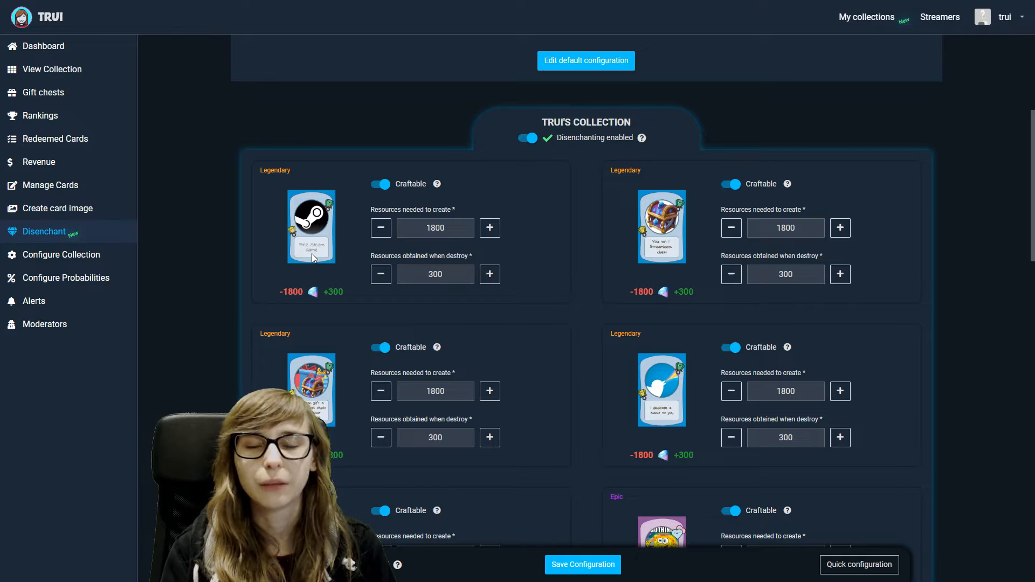
scroll(309, 254, "down", 1)
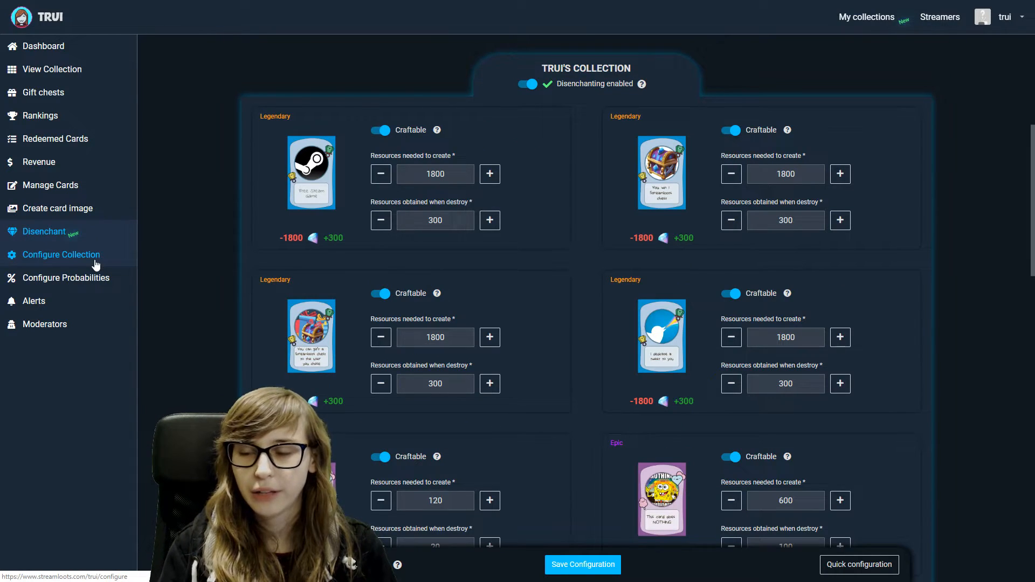
- Open the collection configuration and examine the collection name, social network image and page logo
left_click(95, 264)
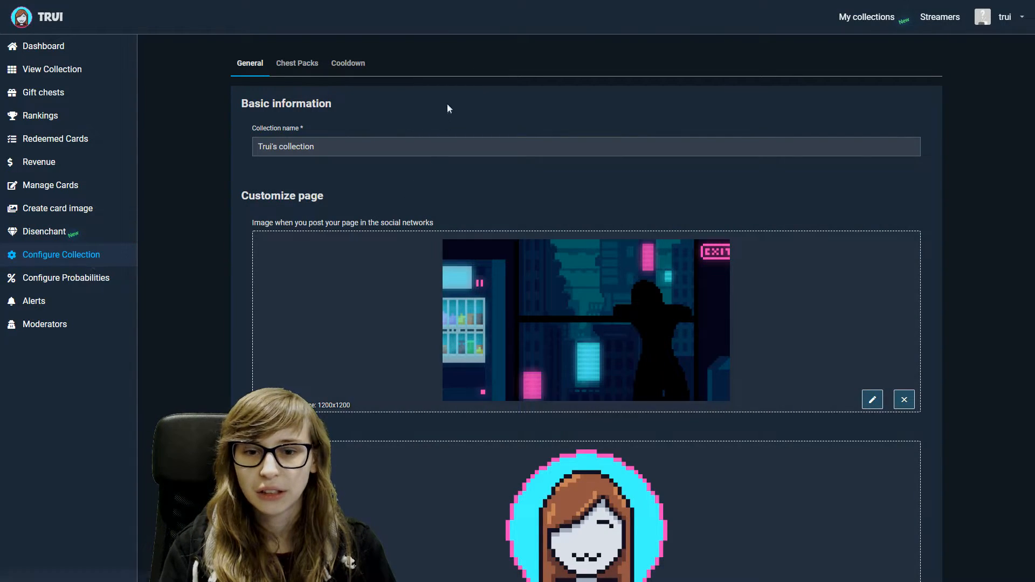
scroll(262, 81, "down", 1)
scroll(323, 129, "down", 1)
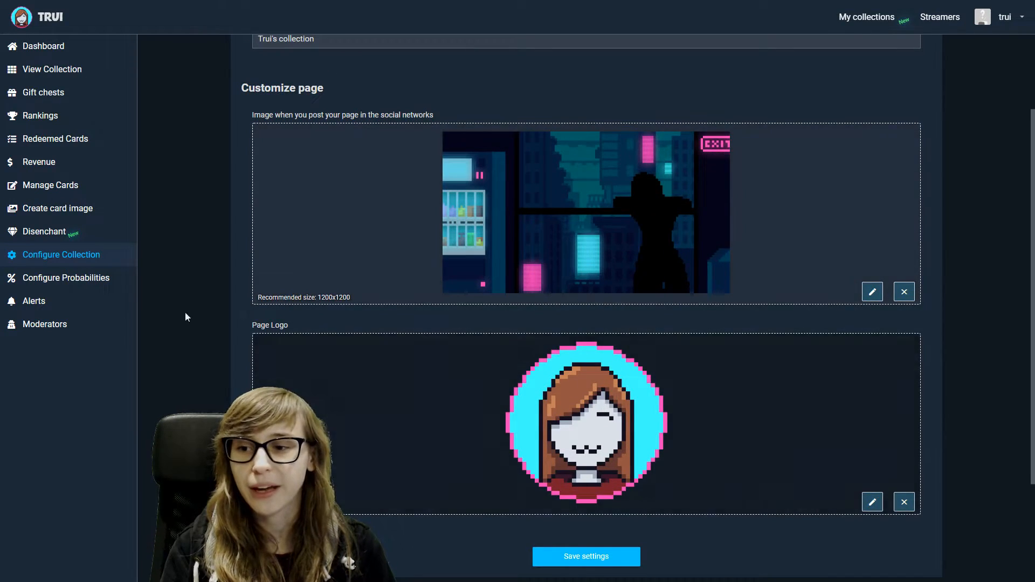
scroll(519, 131, "up", 2)
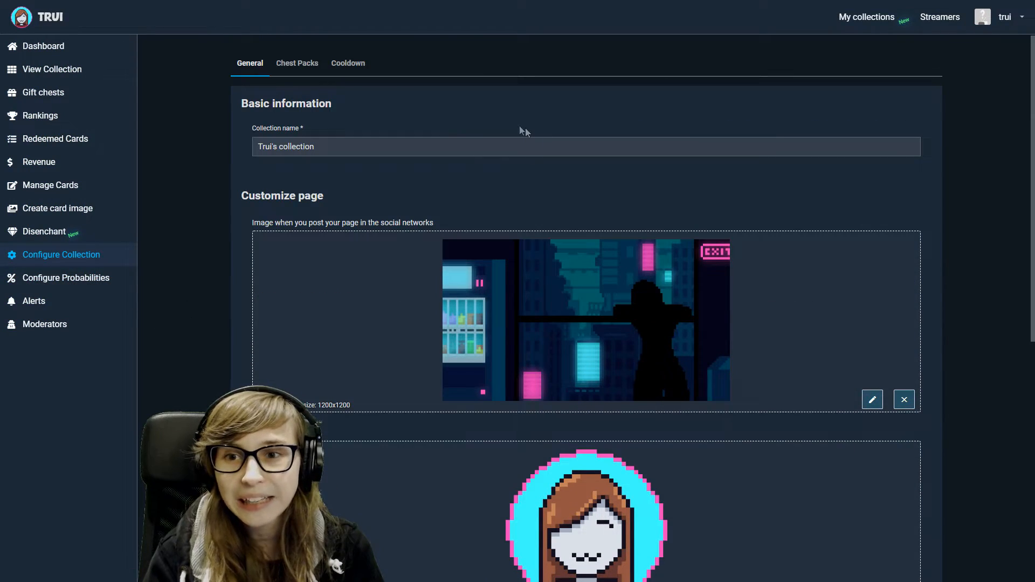
- Open the chest pack configuration and choose $ USD Dollar as the currency
left_click(285, 73)
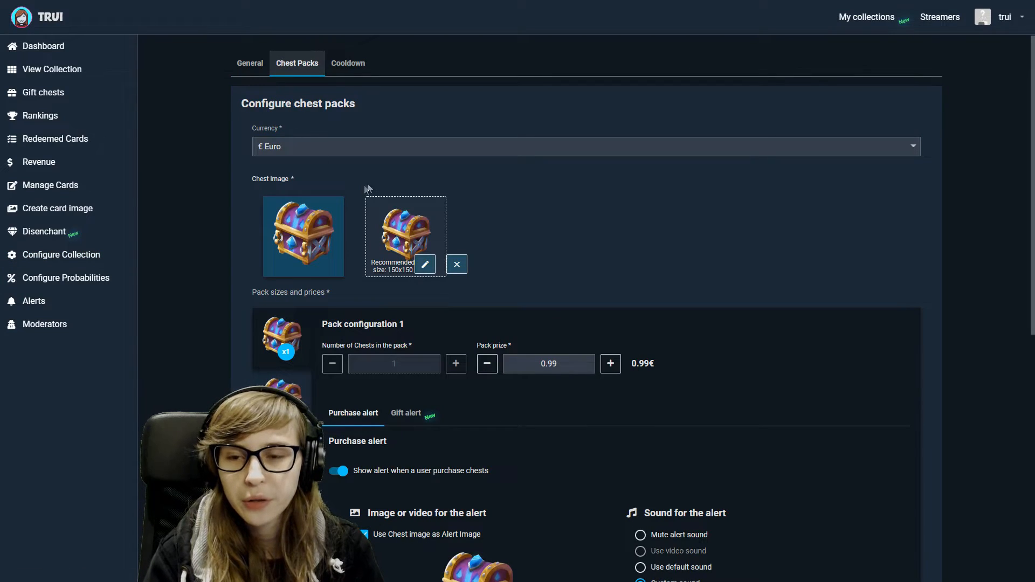
left_click(914, 146)
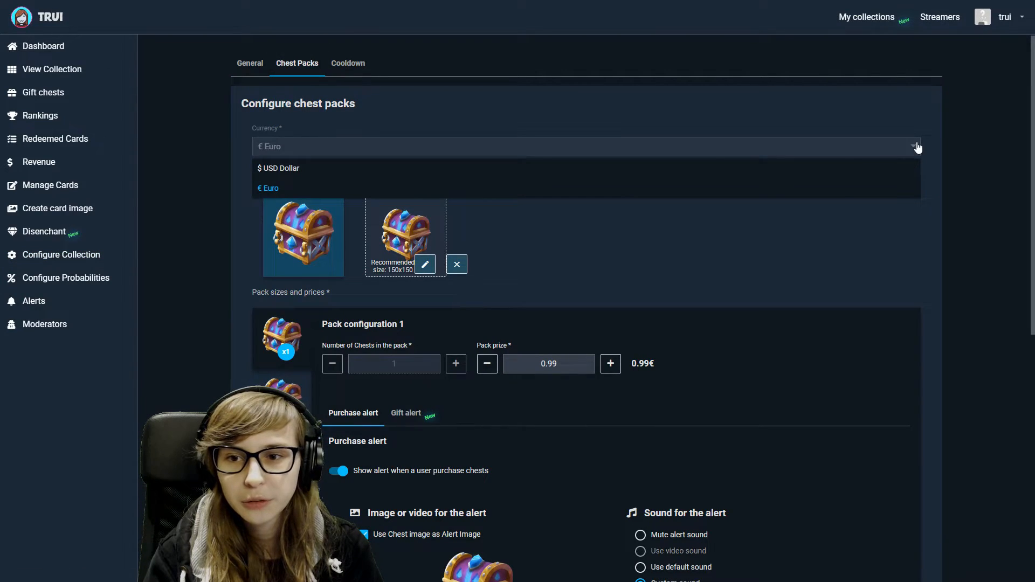
left_click(331, 164)
- Examine the chest image options and the price of the single-chest pack
scroll(268, 202, "down", 1)
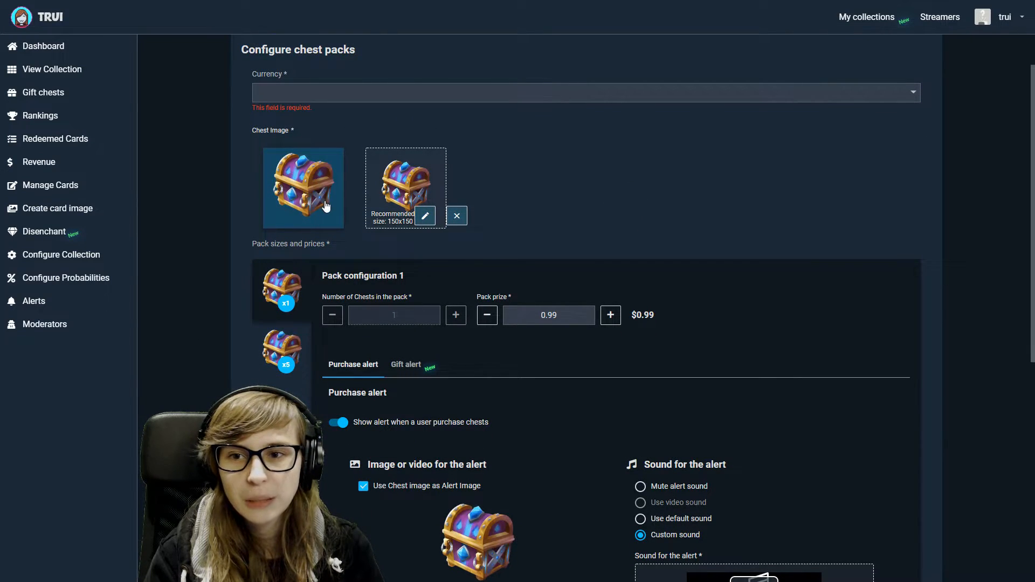
scroll(325, 205, "down", 1)
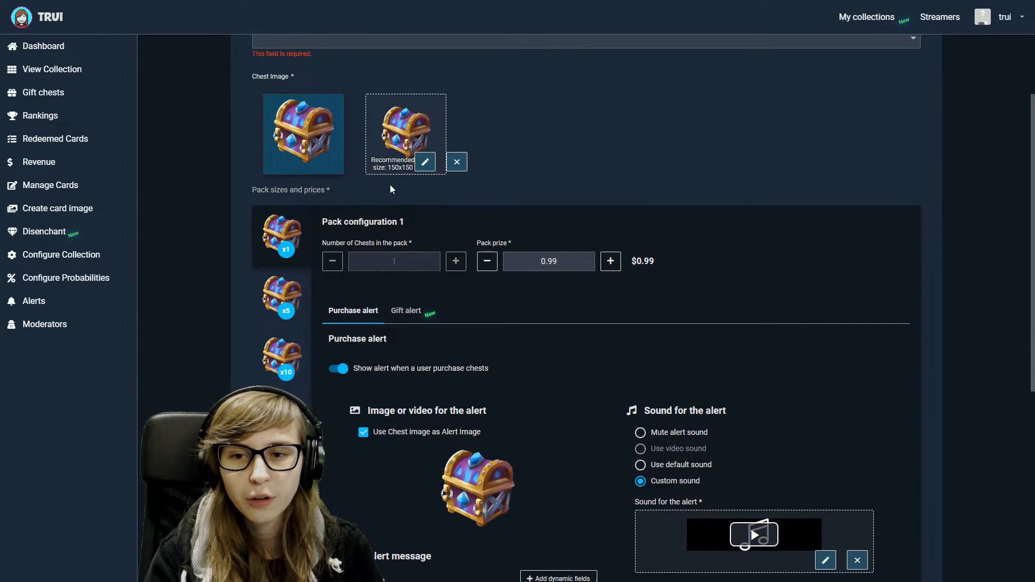
scroll(390, 190, "down", 2)
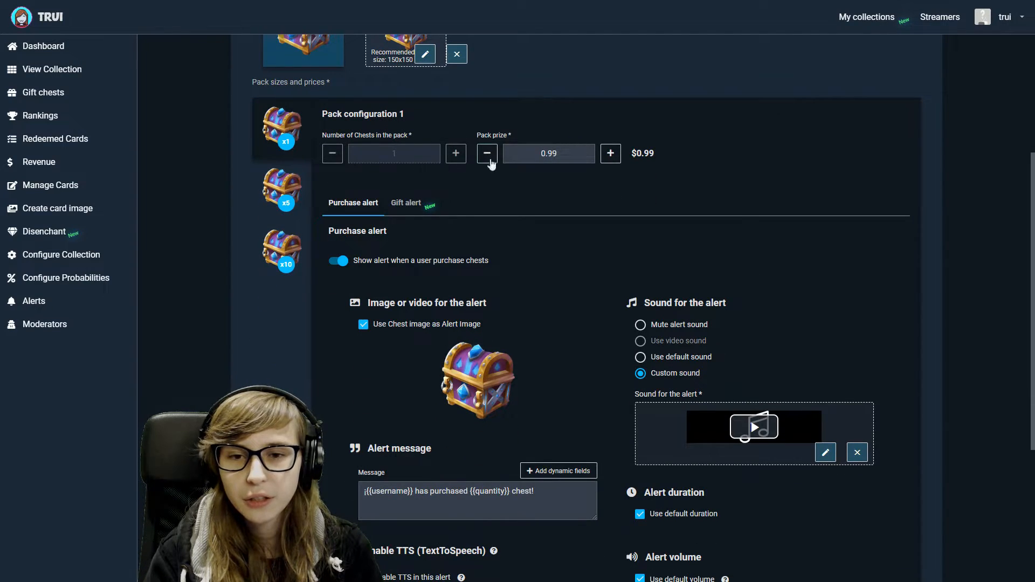
double_click(532, 154)
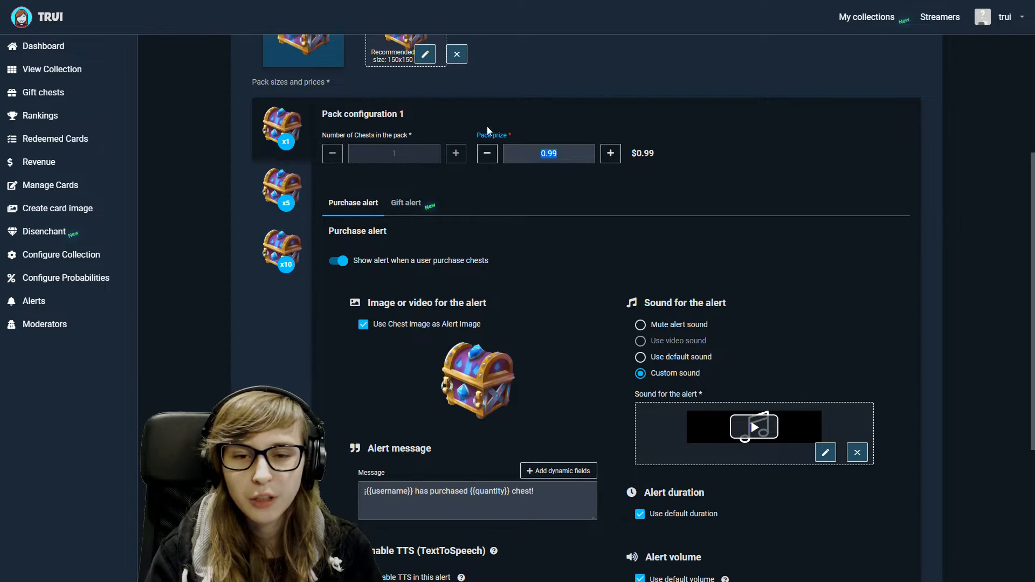
left_click(731, 196)
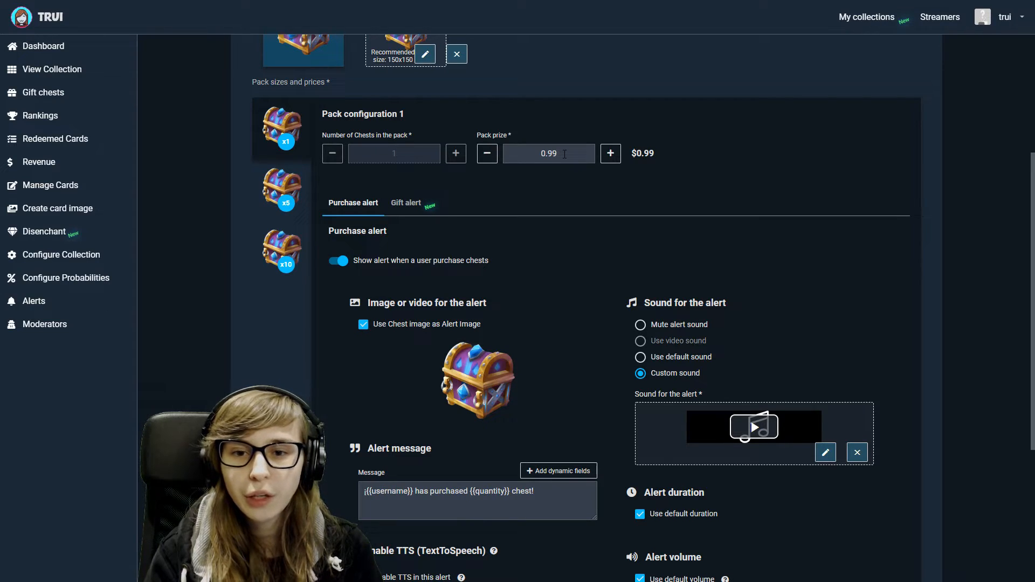
- View the configurations of the five-chest and ten-chest packs and check their prices
scroll(565, 154, "down", 1)
left_click(283, 132)
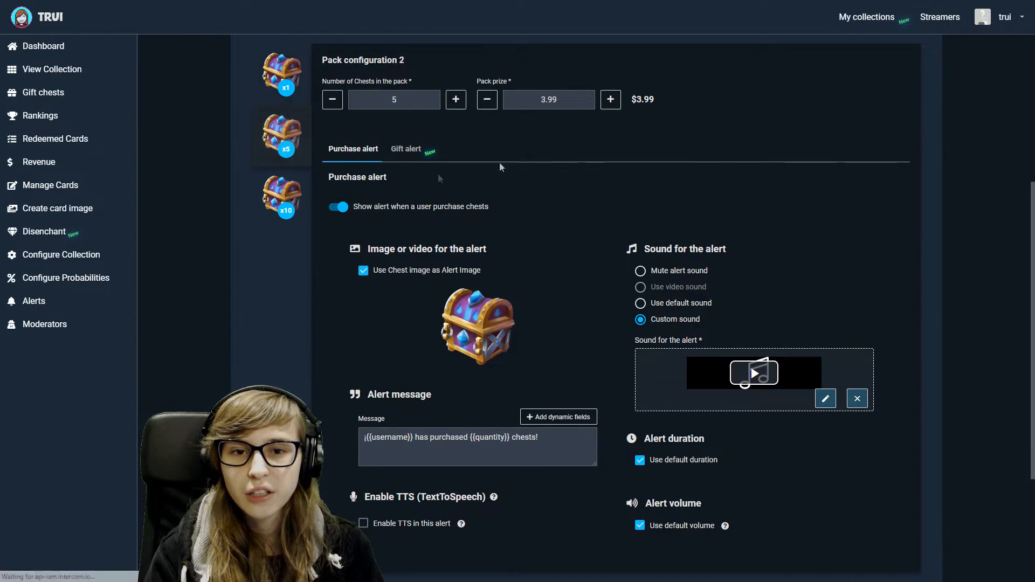
left_click(283, 195)
left_click_drag(556, 100, 535, 135)
left_click(543, 101)
left_click(552, 163)
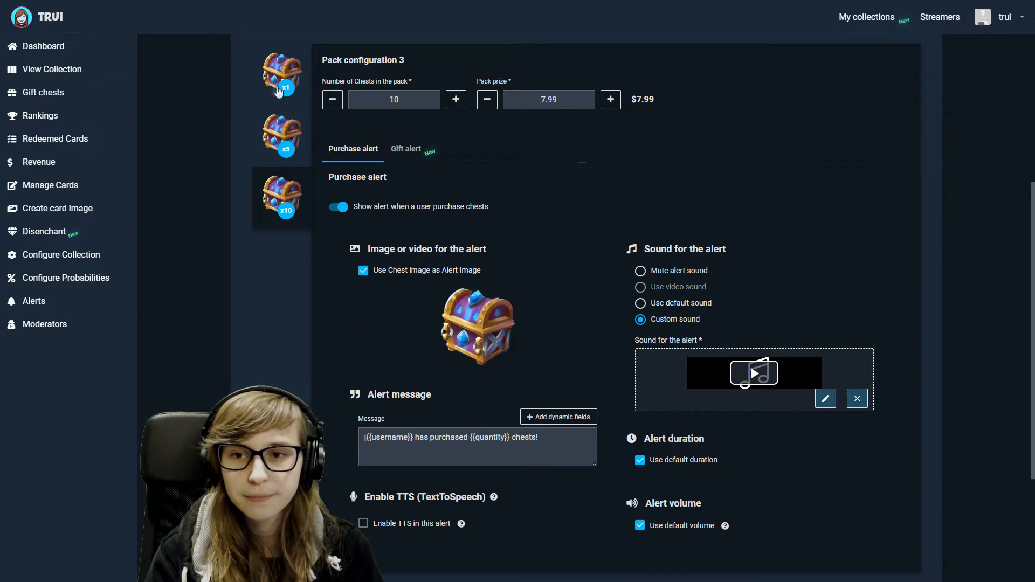
- Return to the single-chest pack, stop using the chest image for its purchase alert, and enable that option again
left_click(275, 89)
scroll(430, 227, "down", 1)
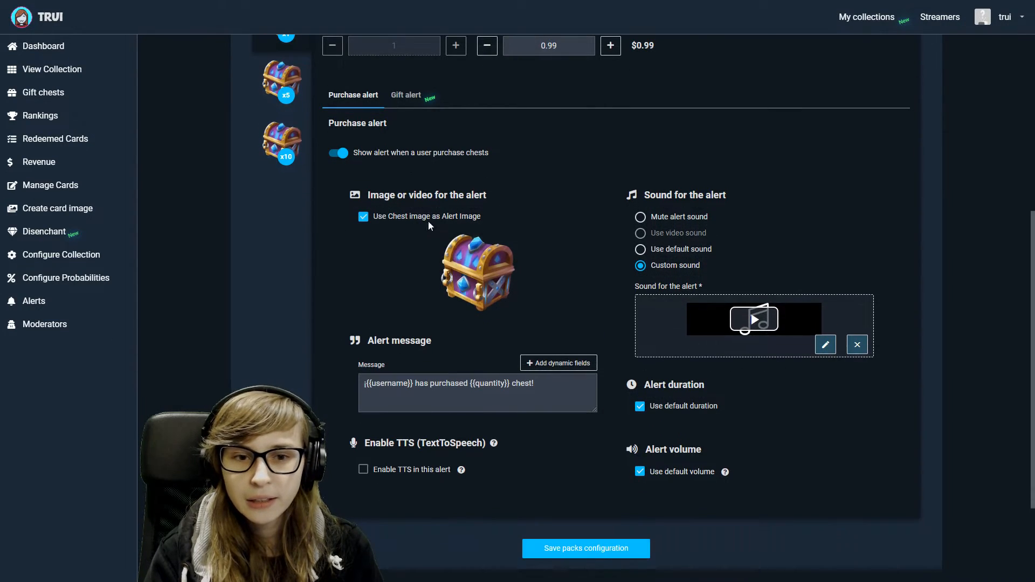
left_click(343, 156)
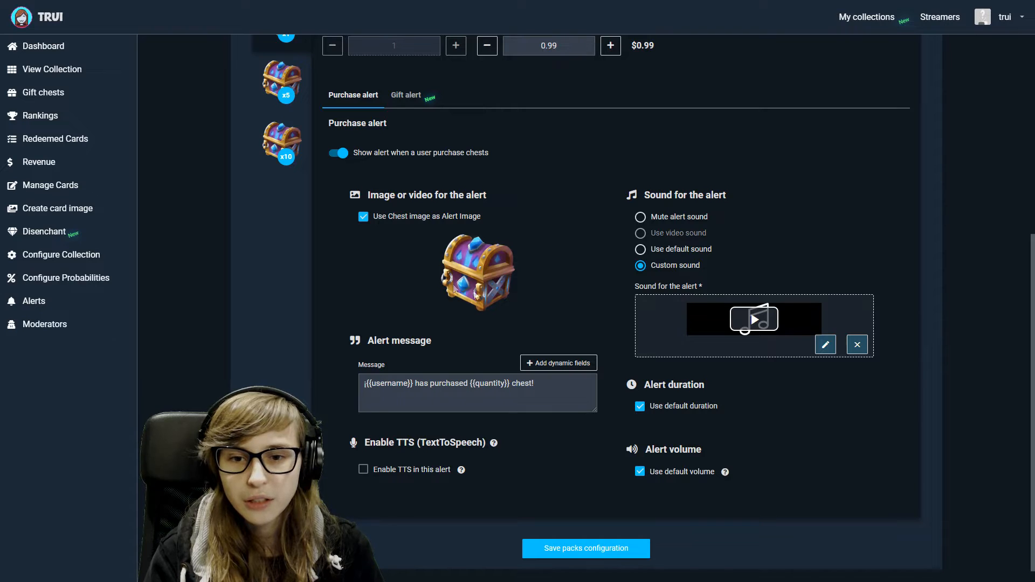
left_click(363, 217)
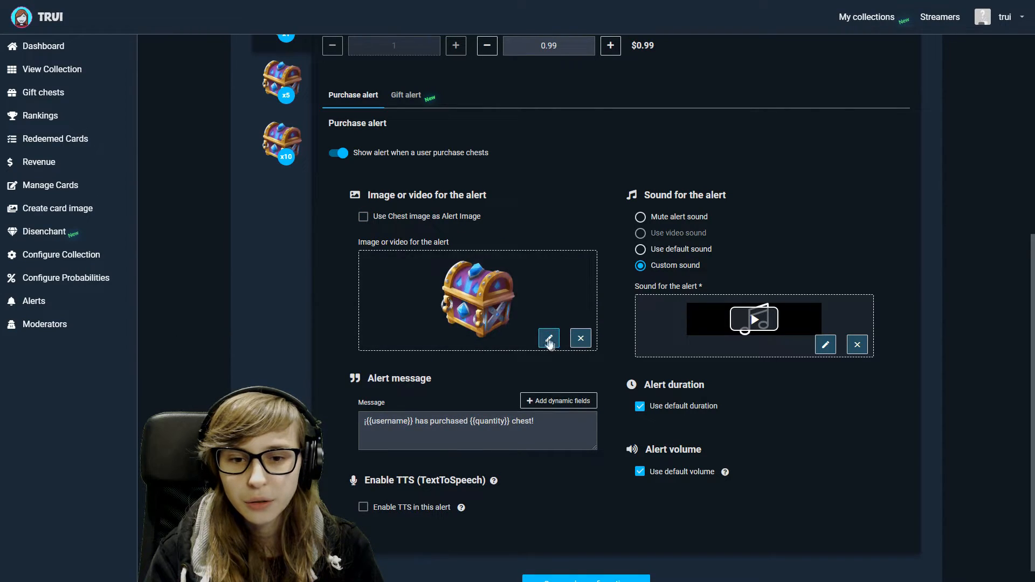
left_click(364, 217)
- Examine the message and text-to-speech option of the single-chest purchase alert
scroll(480, 339, "down", 2)
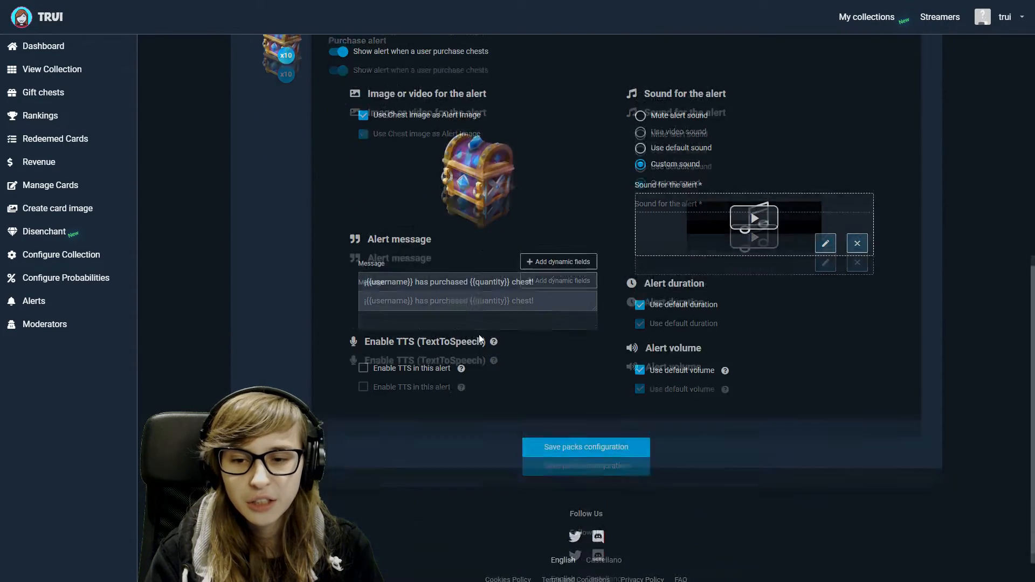
left_click_drag(363, 276, 554, 282)
left_click(540, 291)
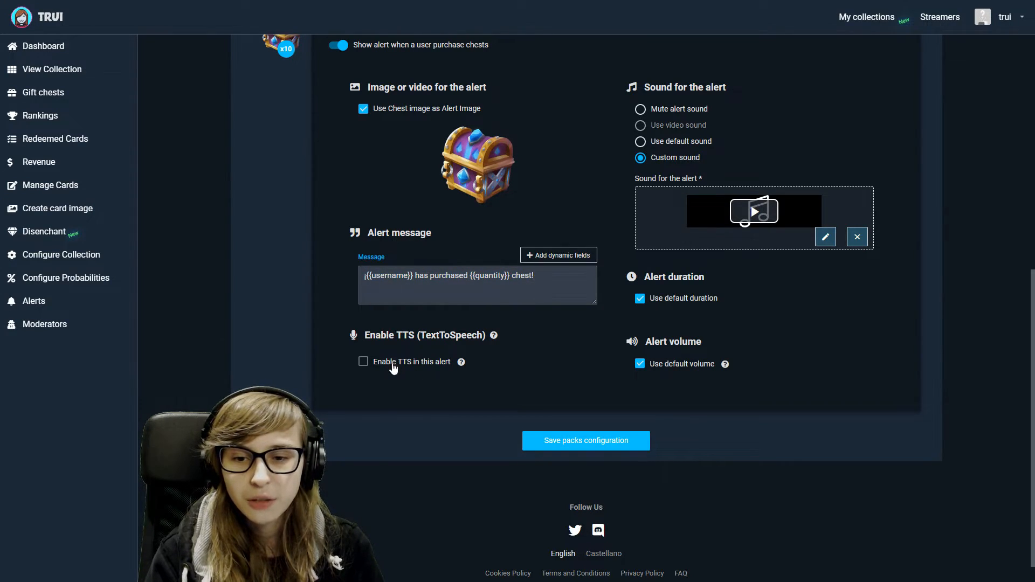
- Turn off the default duration and default volume for the single-chest purchase alert to reveal their custom sliders
scroll(747, 323, "up", 1)
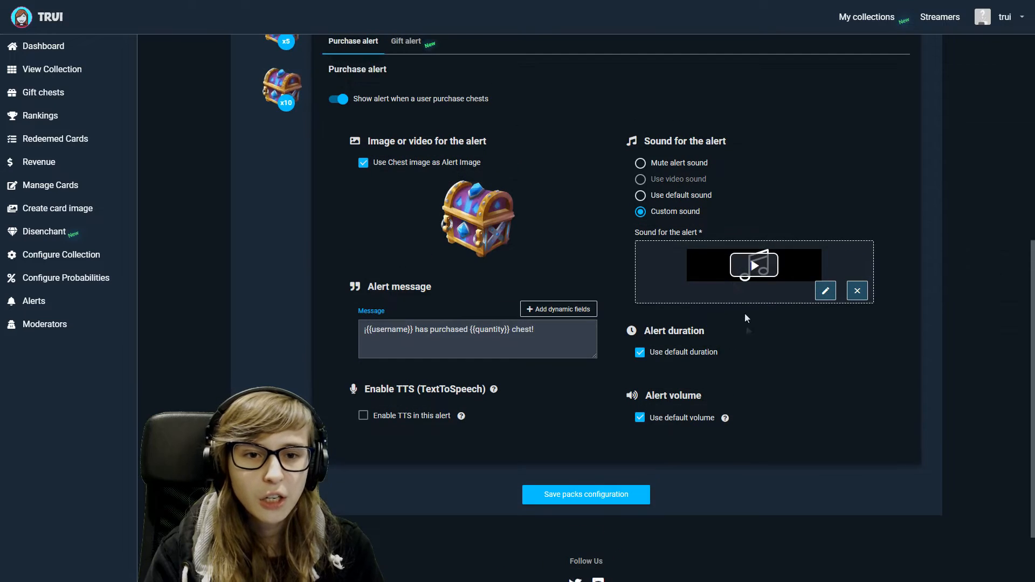
left_click(640, 351)
scroll(642, 410, "down", 1)
left_click(640, 413)
scroll(698, 348, "down", 2)
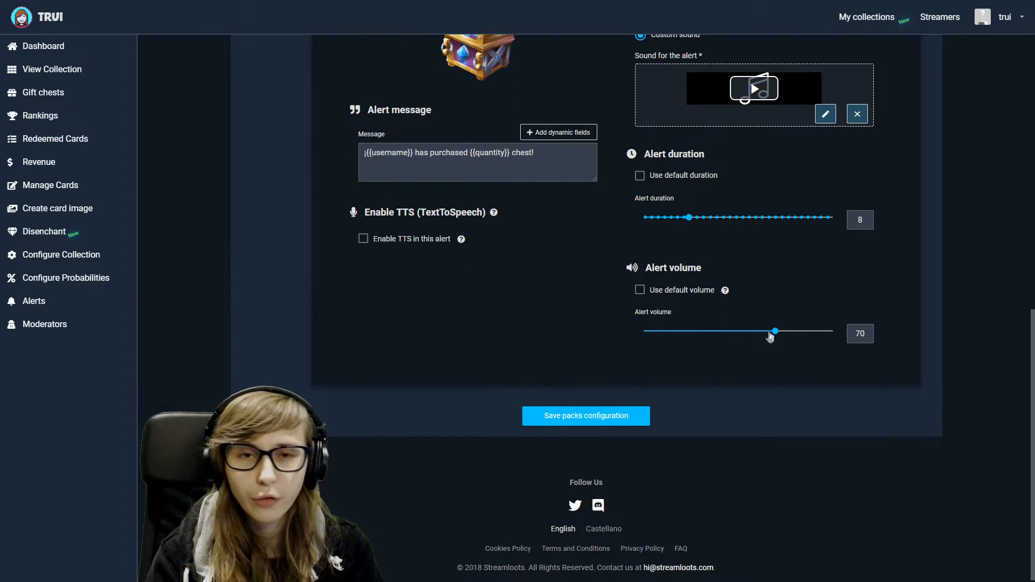
scroll(595, 309, "up", 7)
scroll(405, 156, "up", 3)
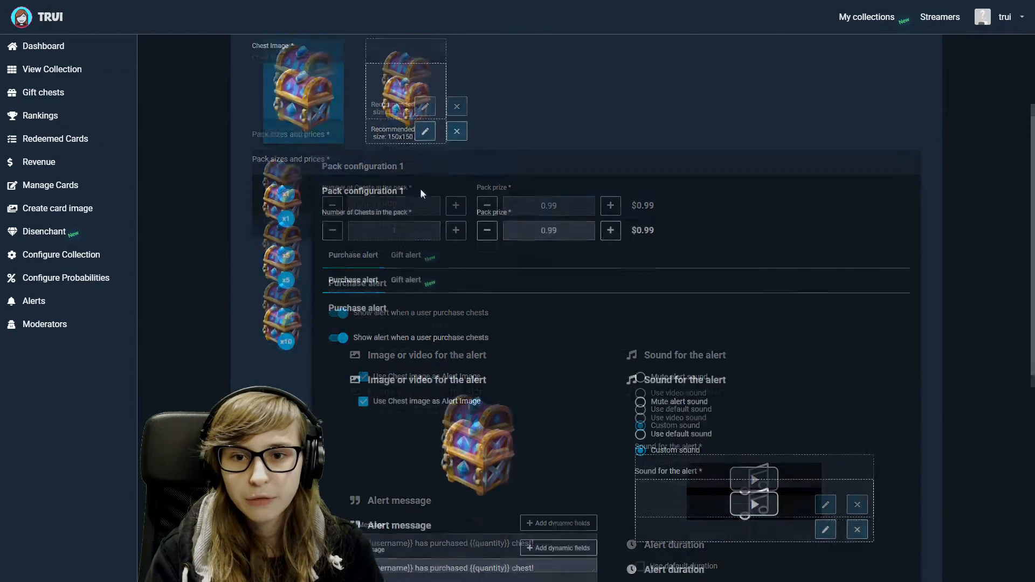
- Open the gift alert settings of the single-chest pack and review its image, sound, message and text-to-speech options
scroll(395, 313, "down", 4)
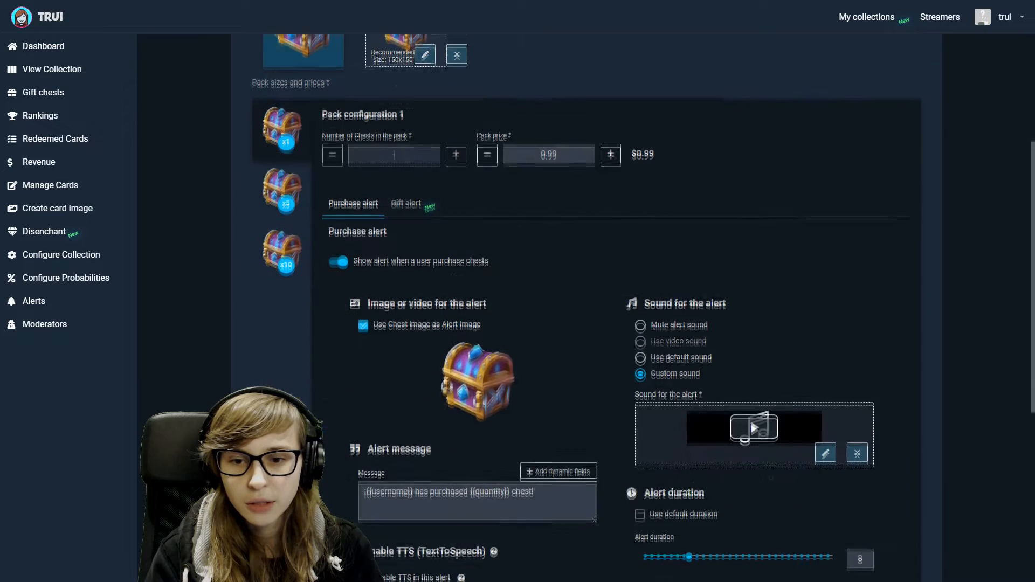
left_click(416, 203)
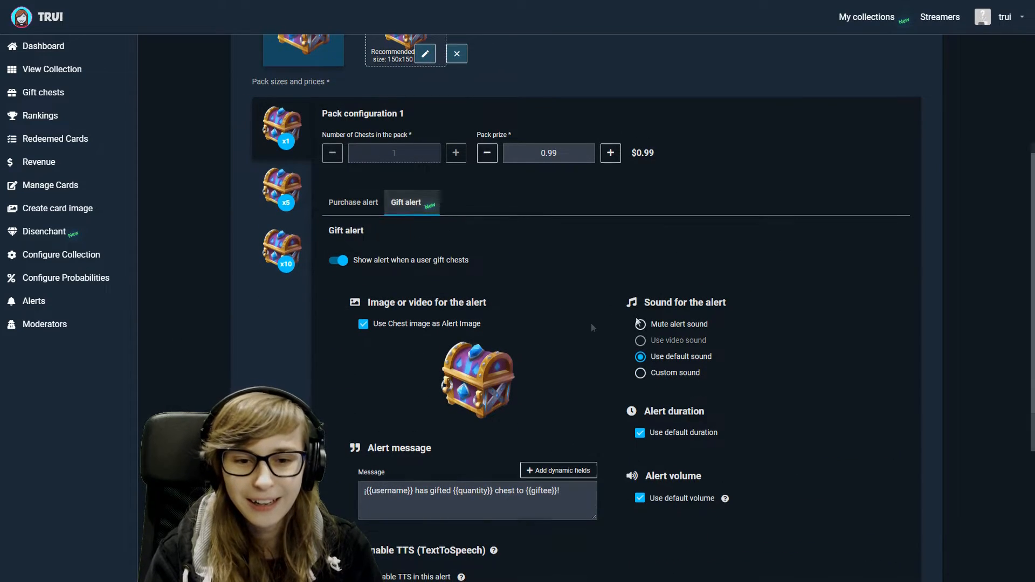
scroll(720, 241, "down", 4)
scroll(509, 373, "up", 1)
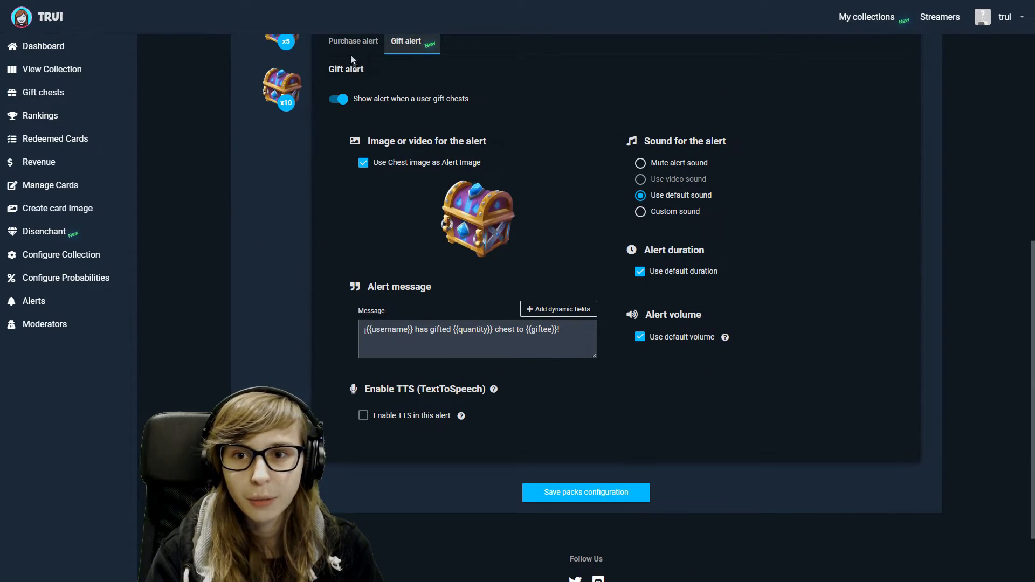
scroll(383, 180, "up", 5)
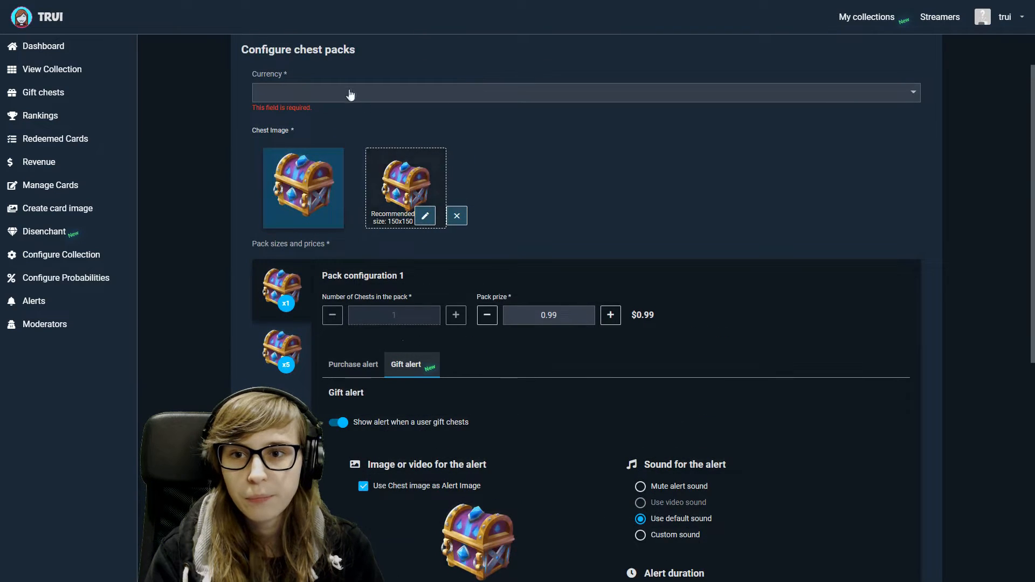
- Open the collection's per-user cooldown settings and review the quick presets, rarity limits and card pausing section
scroll(348, 89, "up", 1)
left_click(343, 69)
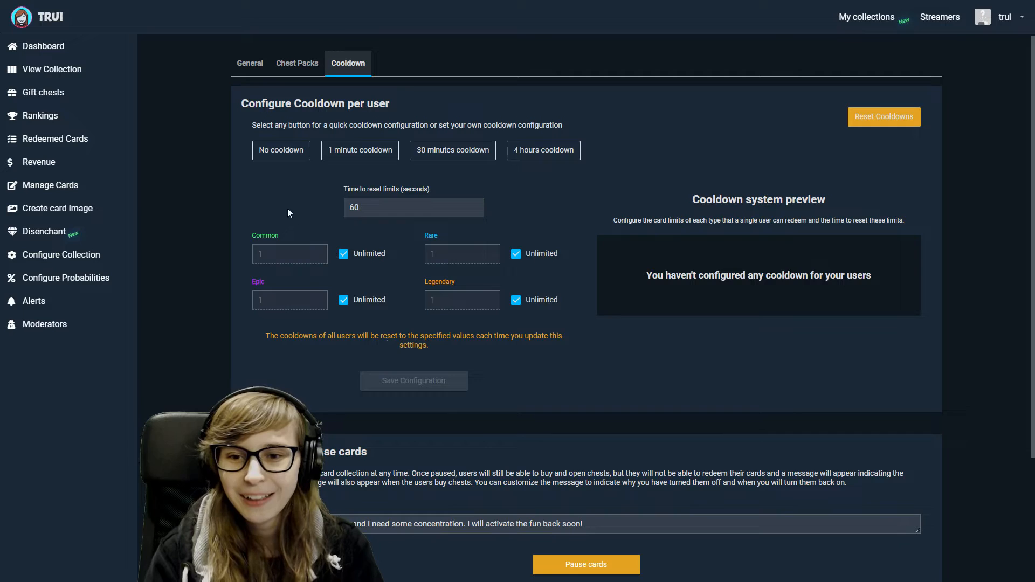
scroll(399, 208, "down", 2)
scroll(399, 208, "up", 2)
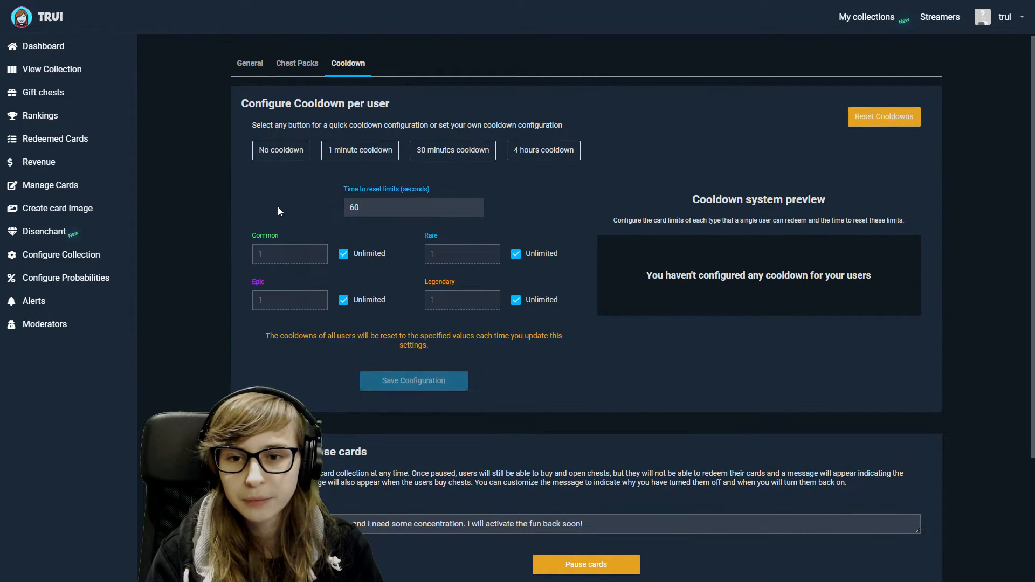
left_click(278, 211)
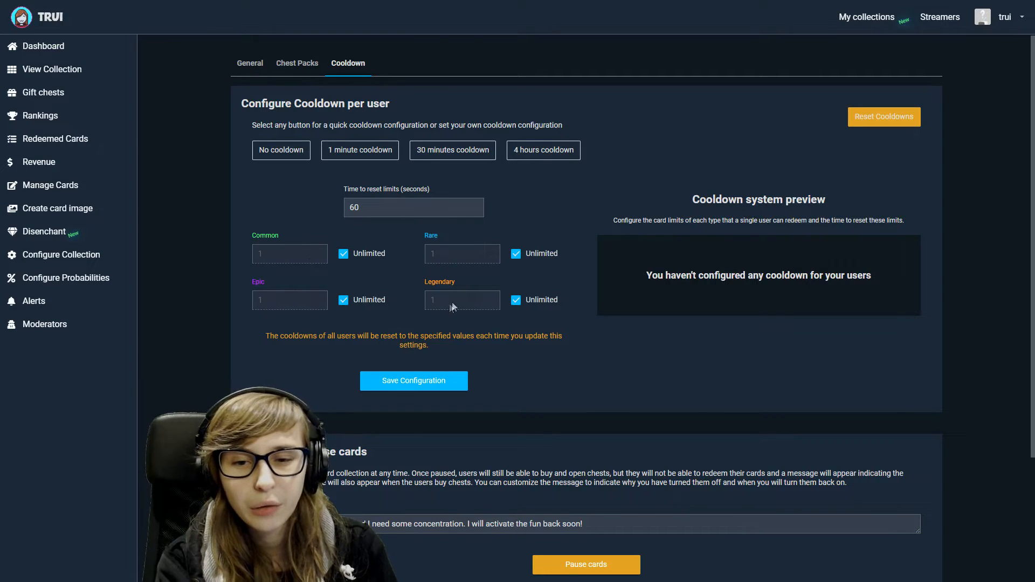
- Try a cooldown limit of 8 for Legendary cards and restore their unlimited setting
left_click(516, 300)
double_click(427, 301)
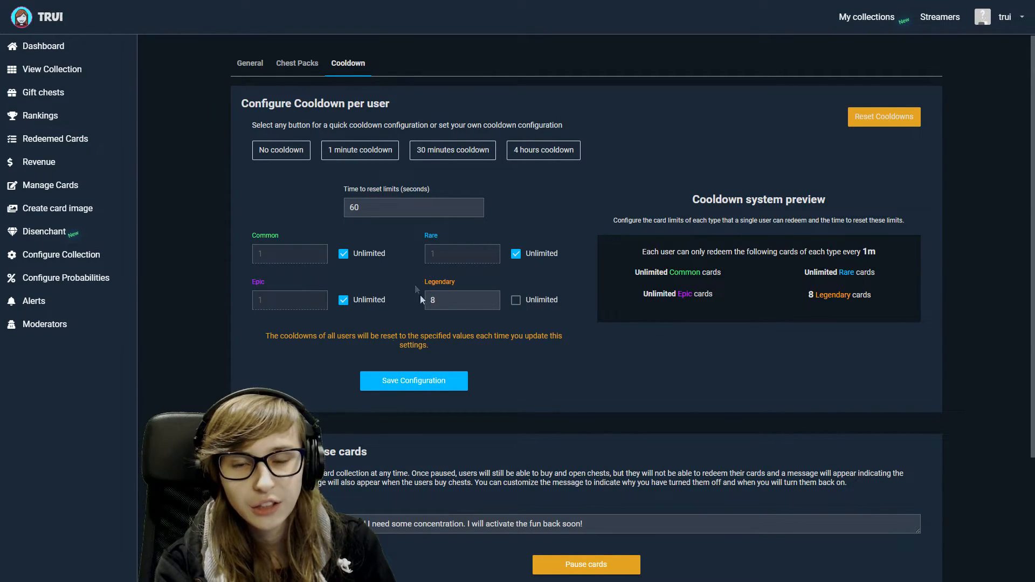
left_click(516, 300)
scroll(516, 299, "down", 2)
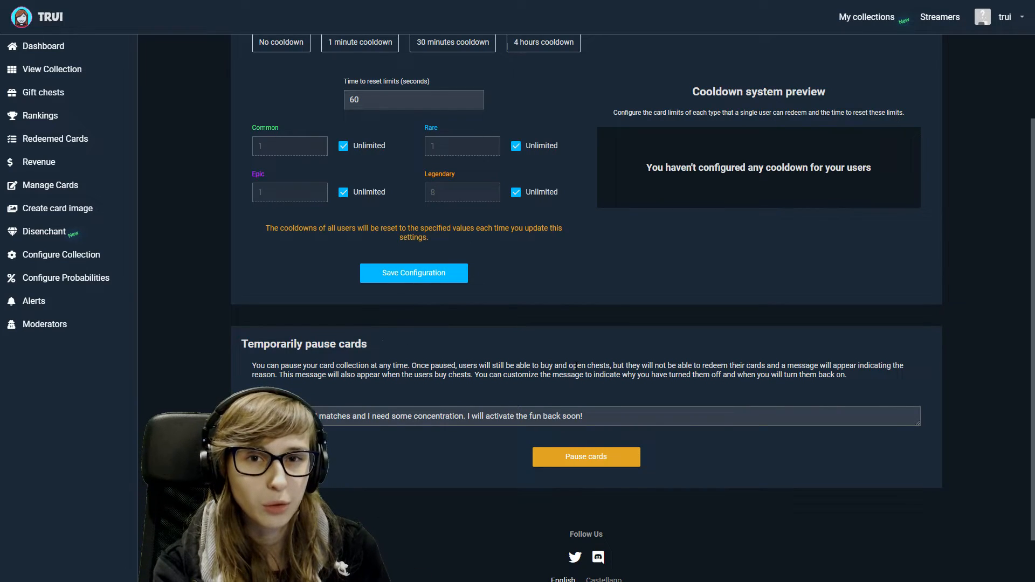
- Open the probability configuration and examine the weights and probabilities of the Common and Rare rarities
left_click(100, 279)
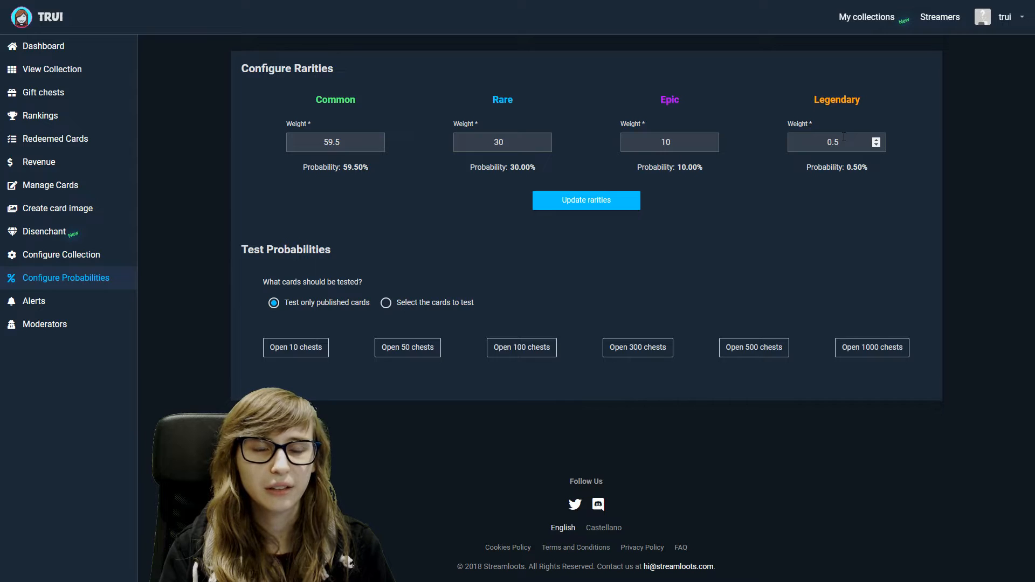
left_click(340, 141)
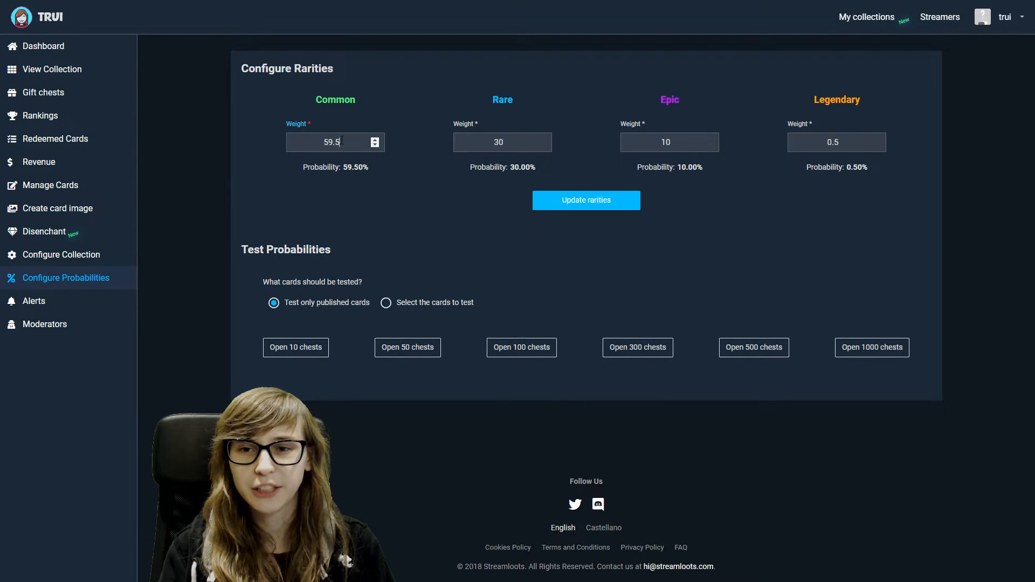
double_click(348, 166)
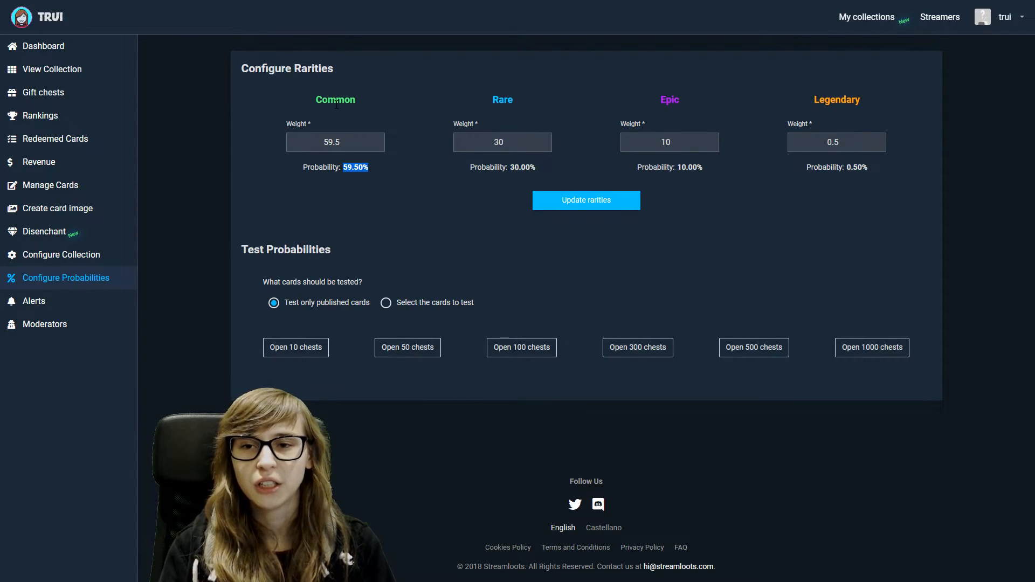
left_click_drag(317, 100, 358, 102)
left_click(416, 169)
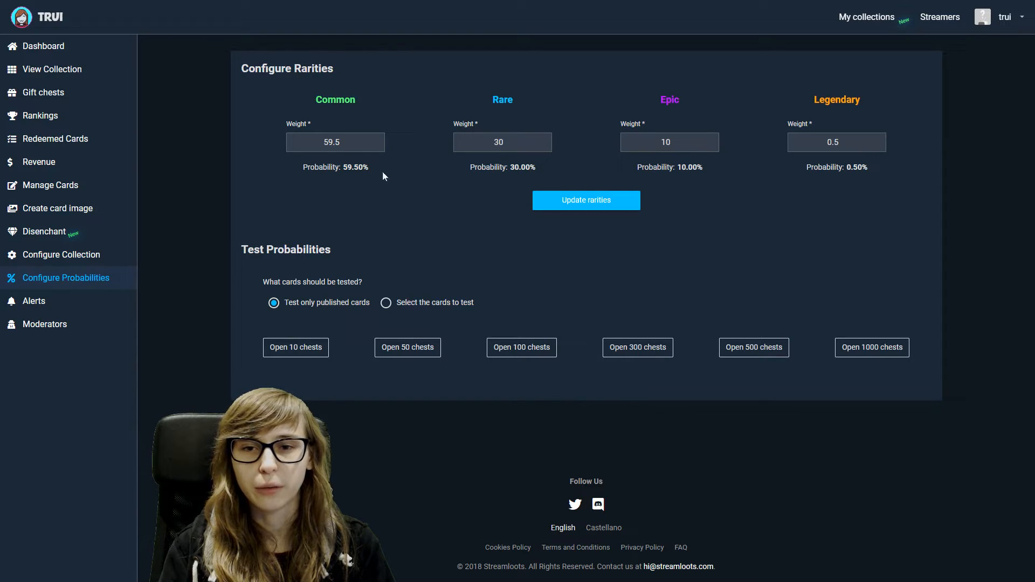
left_click_drag(510, 167, 537, 168)
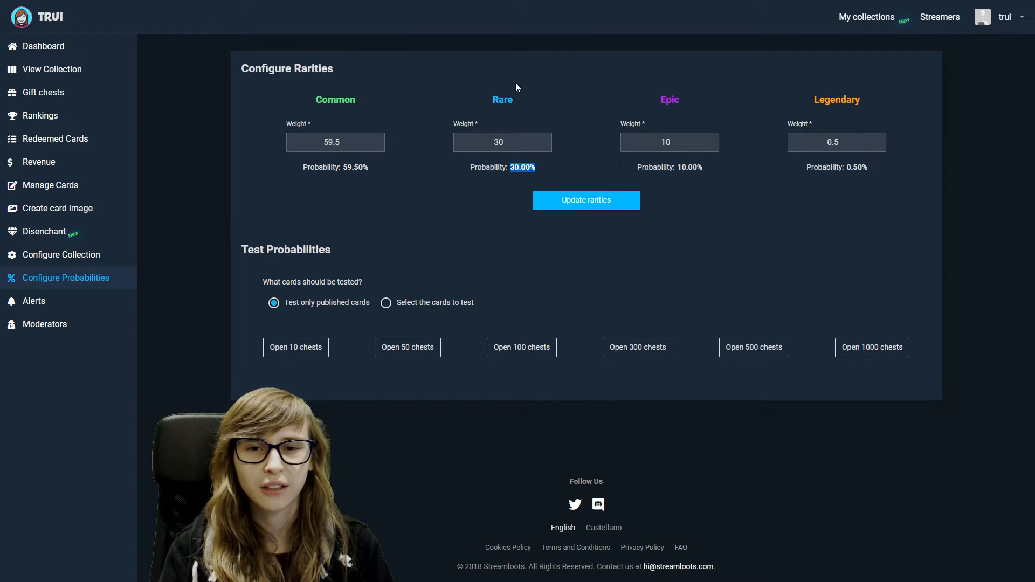
left_click(341, 176)
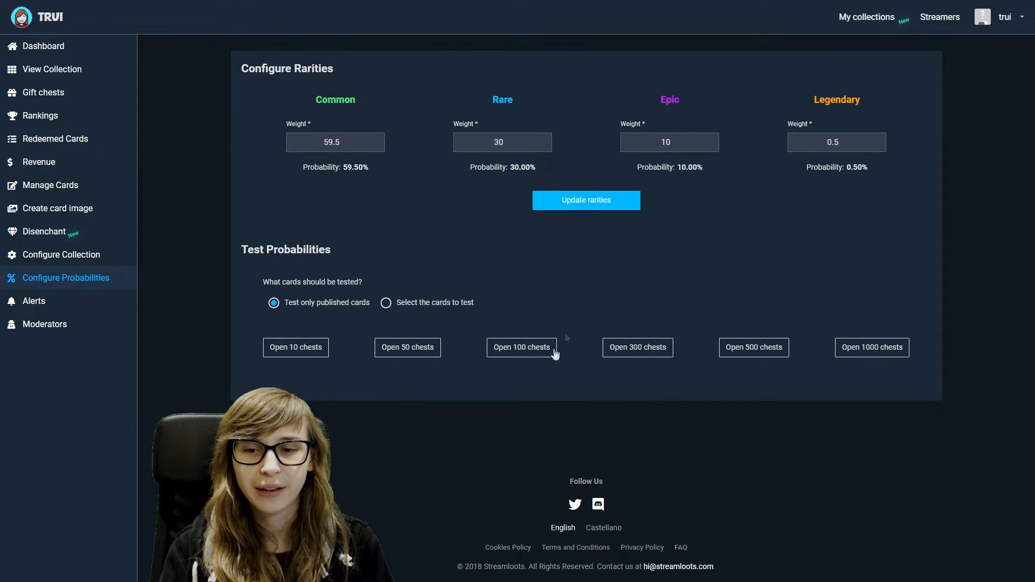
- Test the probabilities of the published cards by simulating 100 chest openings, and examine the results per card
left_click(502, 356)
scroll(502, 345, "down", 9)
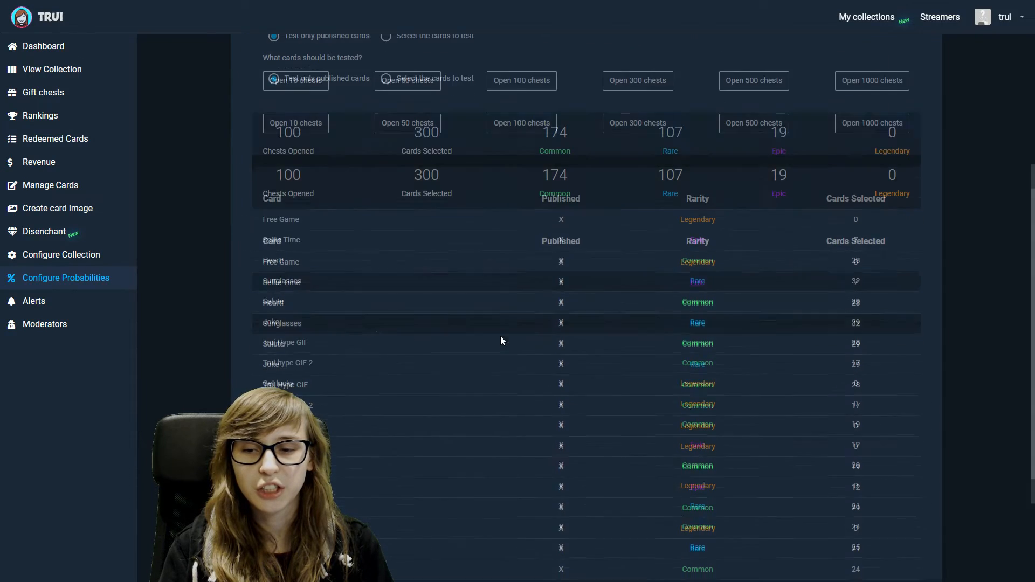
scroll(441, 127, "up", 4)
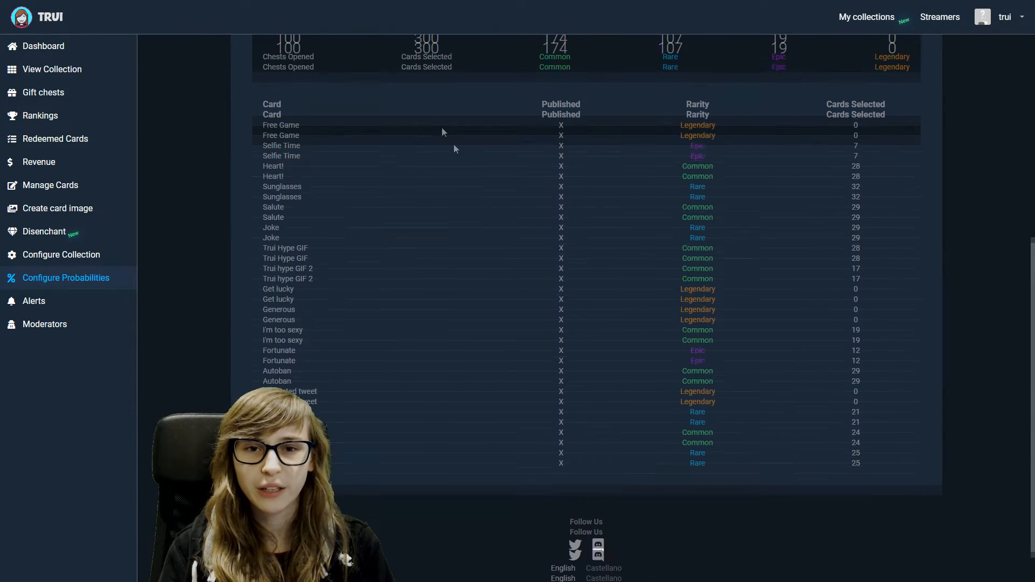
scroll(529, 202, "down", 1)
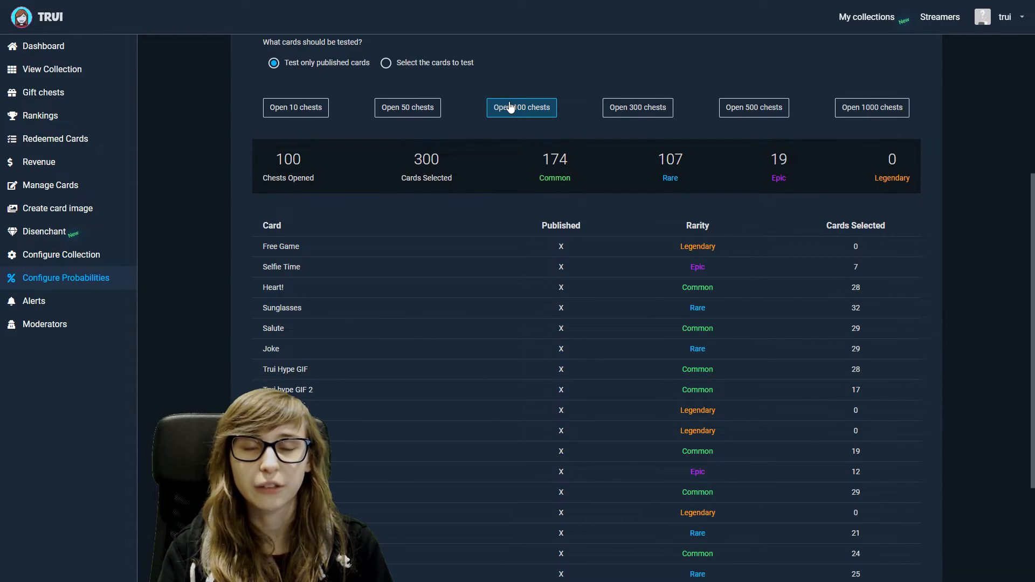
scroll(511, 107, "down", 1)
scroll(511, 108, "down", 2)
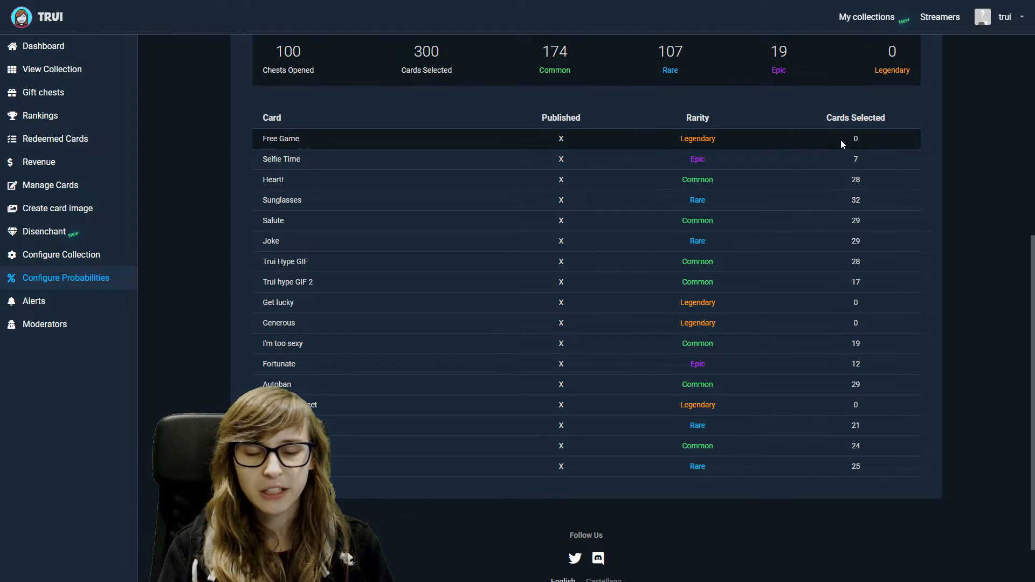
- Compare the simulated card counts with the configured rarity weights, checking the Legendary and Rare cards
scroll(760, 330, "up", 5)
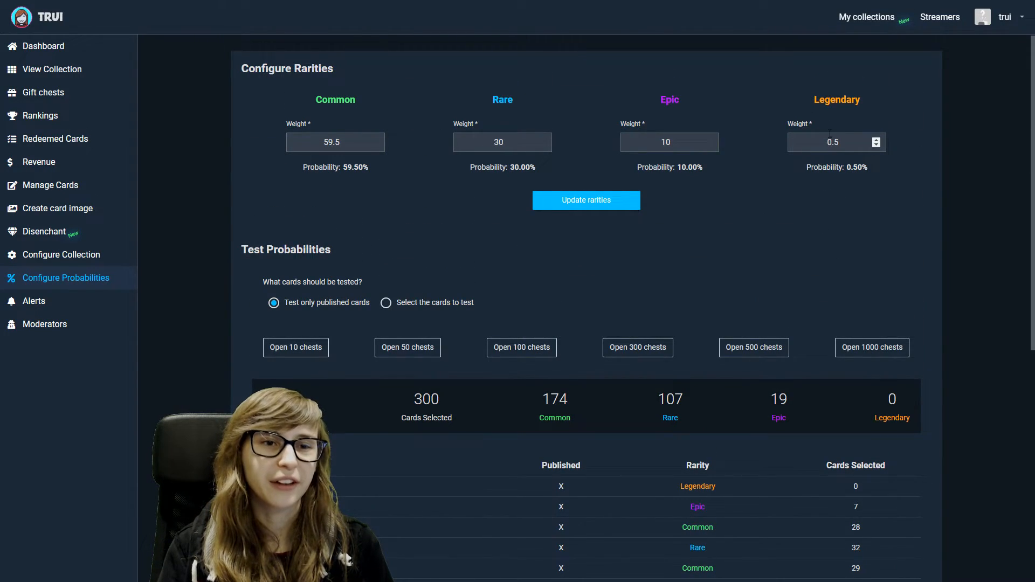
scroll(830, 136, "down", 3)
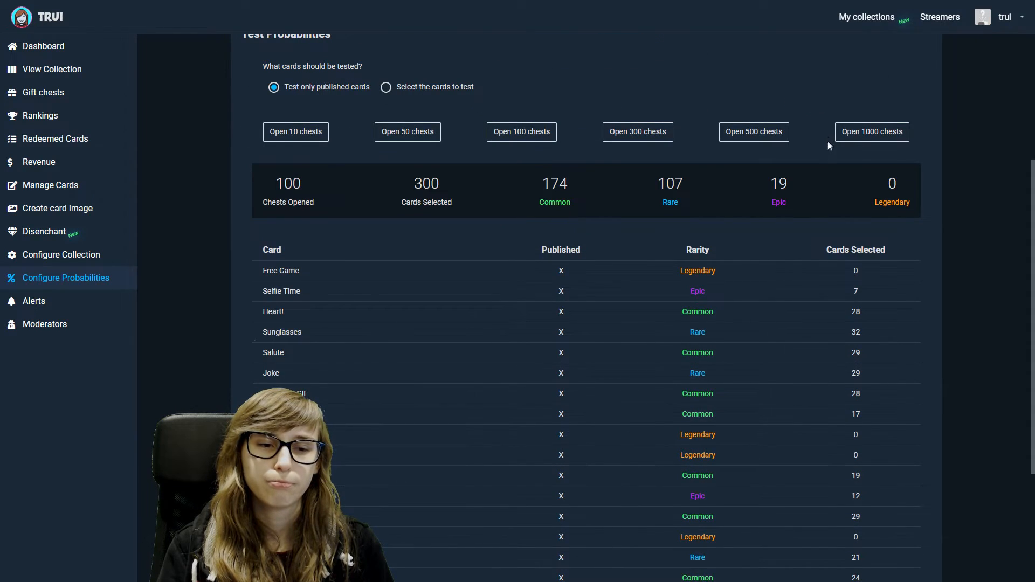
scroll(828, 137, "down", 3)
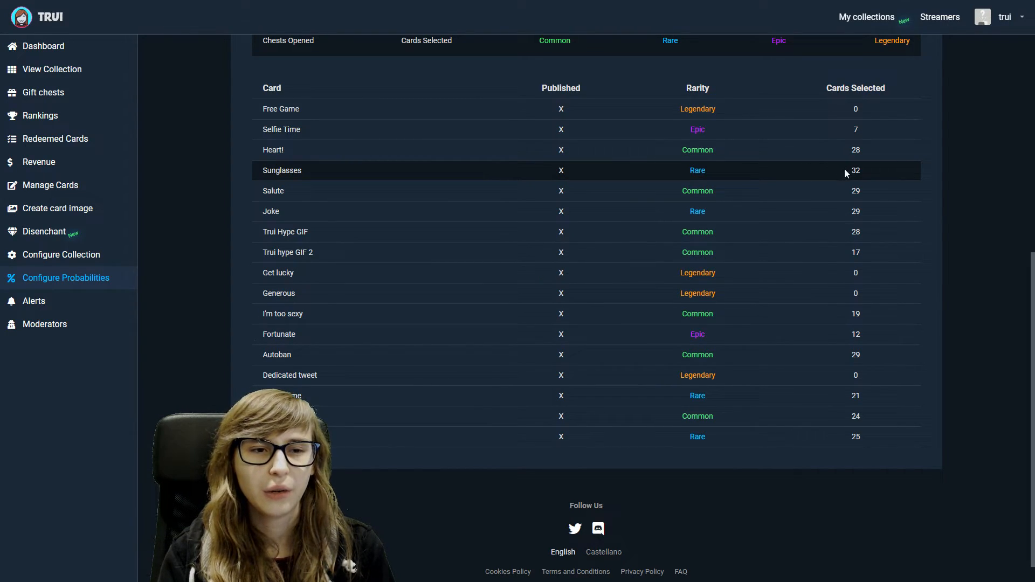
scroll(869, 169, "up", 1)
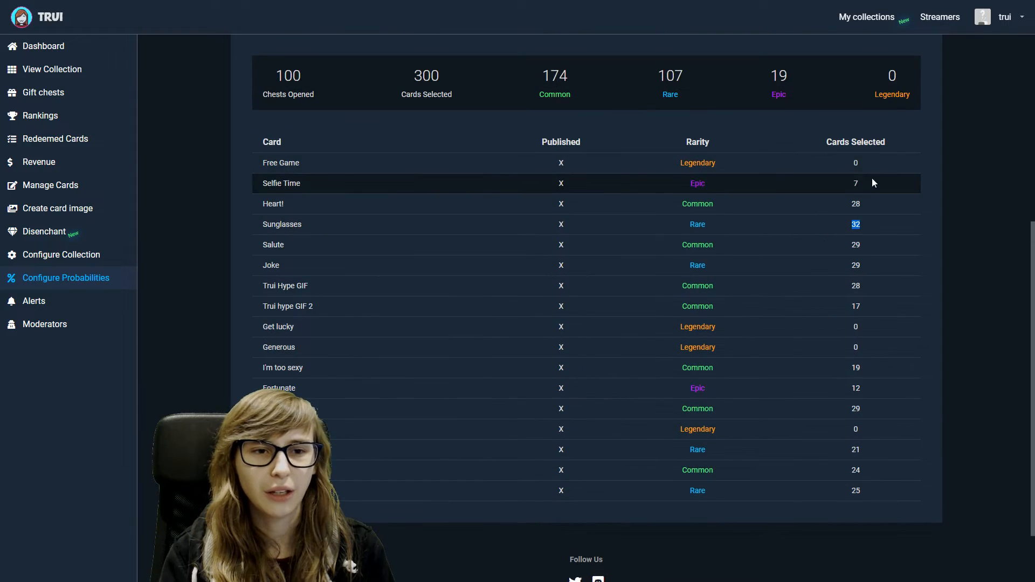
scroll(866, 248, "down", 2)
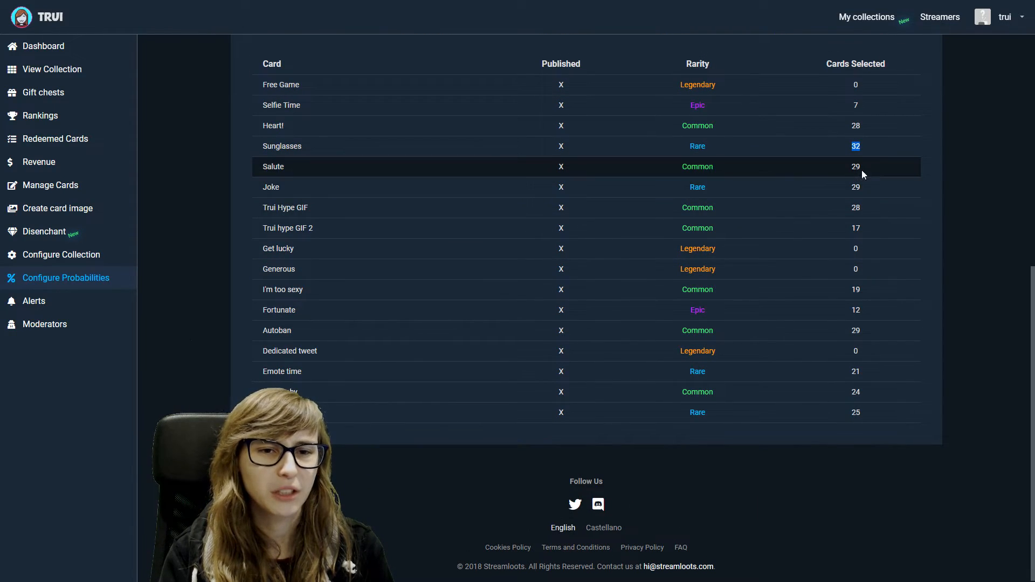
scroll(865, 232, "up", 7)
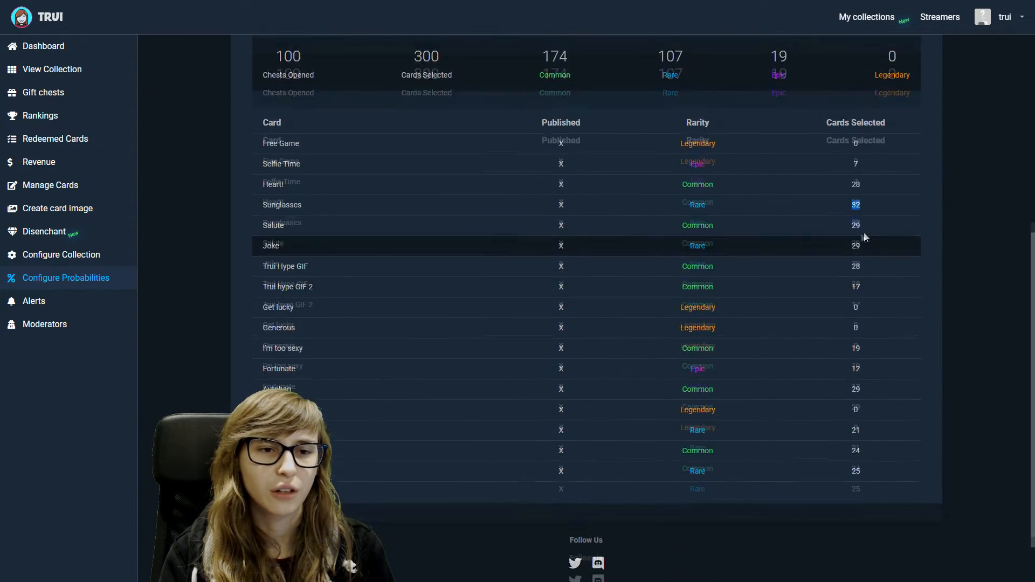
left_click(506, 145)
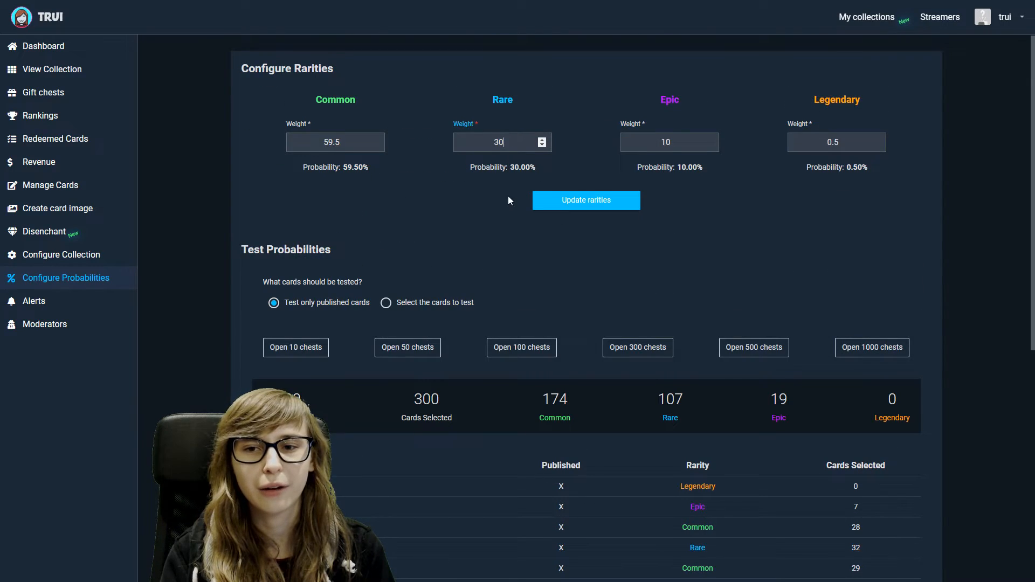
left_click(466, 241)
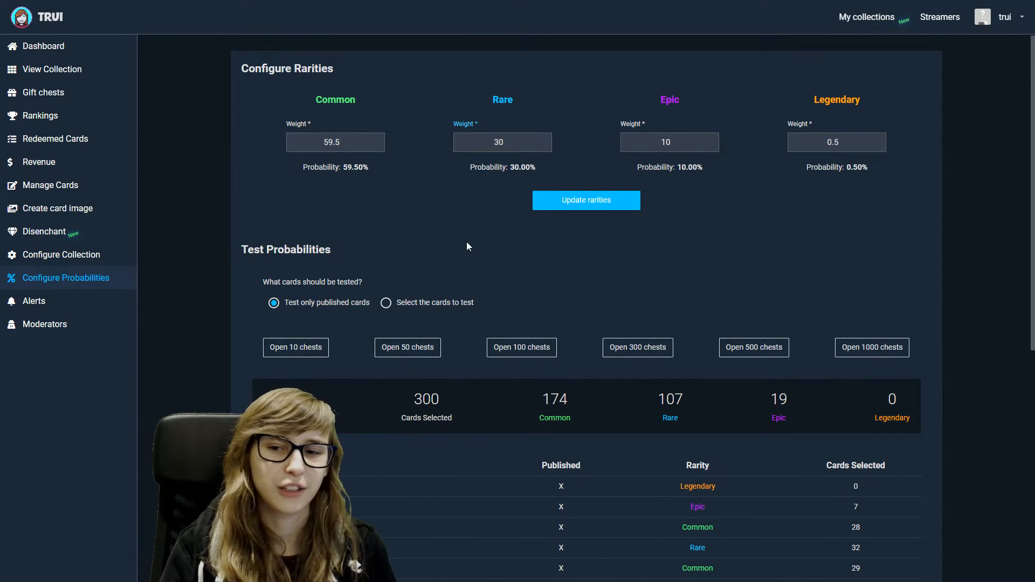
- Switch the probability test to hand-selected cards and deselect the heart, sunglasses and salute cards
scroll(422, 222, "down", 1)
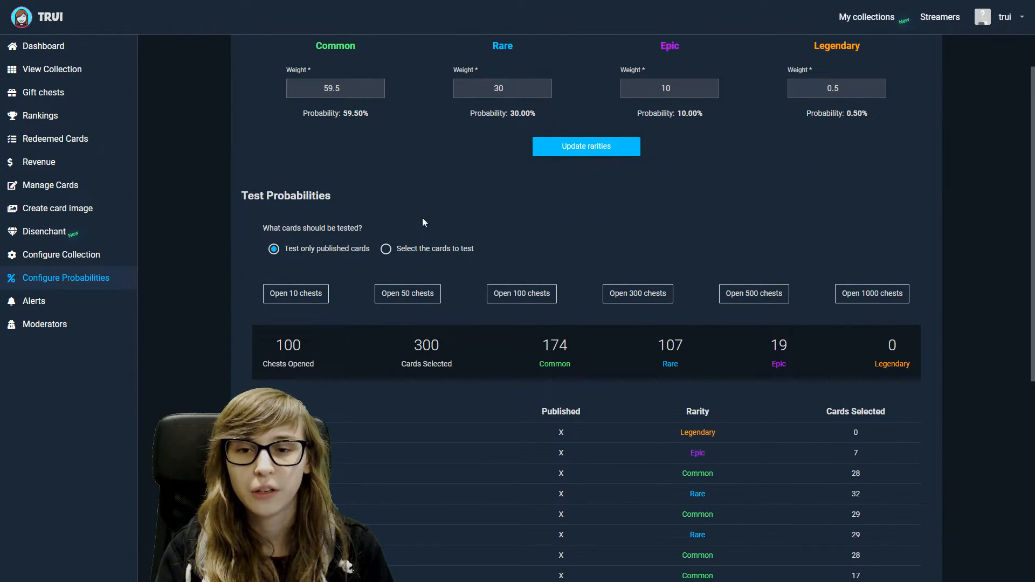
left_click(417, 248)
left_click(501, 331)
left_click(587, 329)
left_click(690, 325)
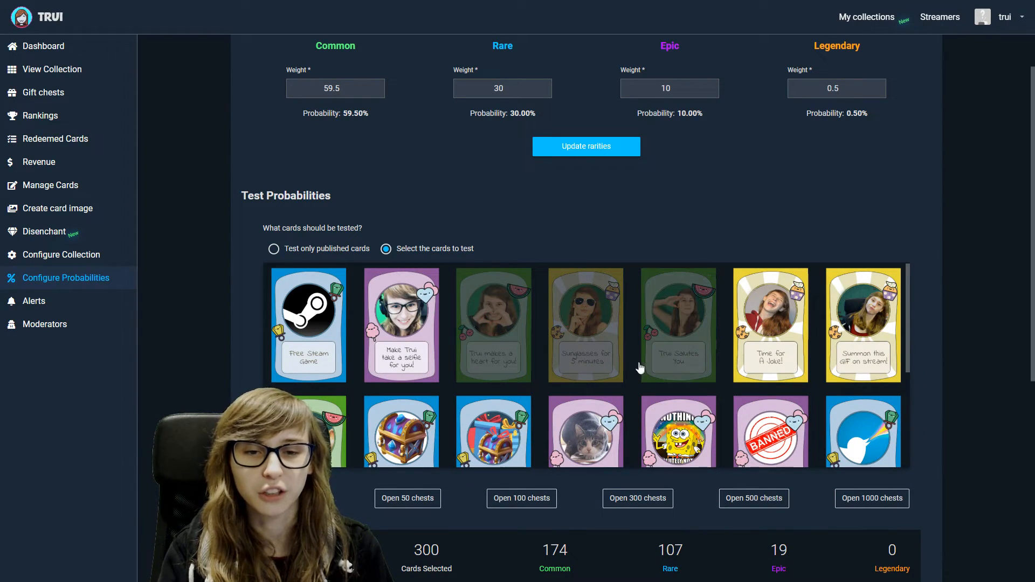
- Select the heart, sunglasses and salute cards for the probability test again
left_click(516, 328)
left_click(595, 329)
left_click(675, 330)
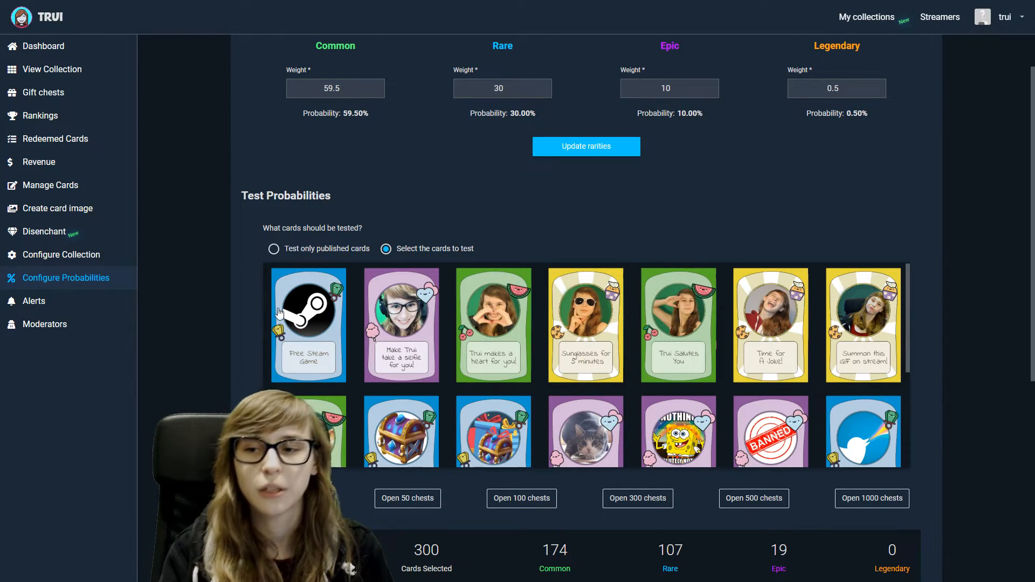
- Open the alert settings and review the provider, default duration, sound, text-to-speech and text options
left_click(62, 302)
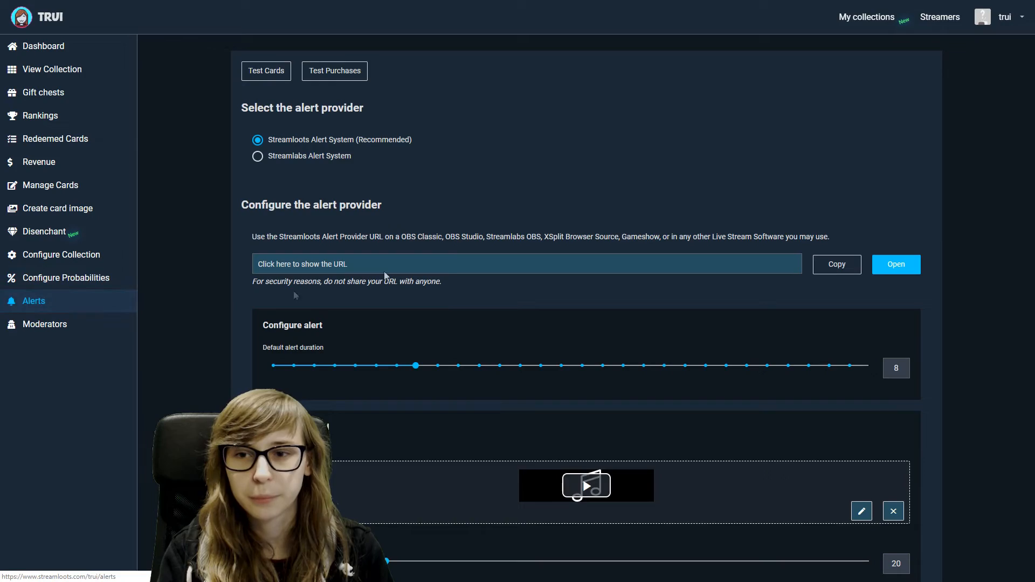
scroll(436, 222, "down", 10)
scroll(436, 223, "down", 3)
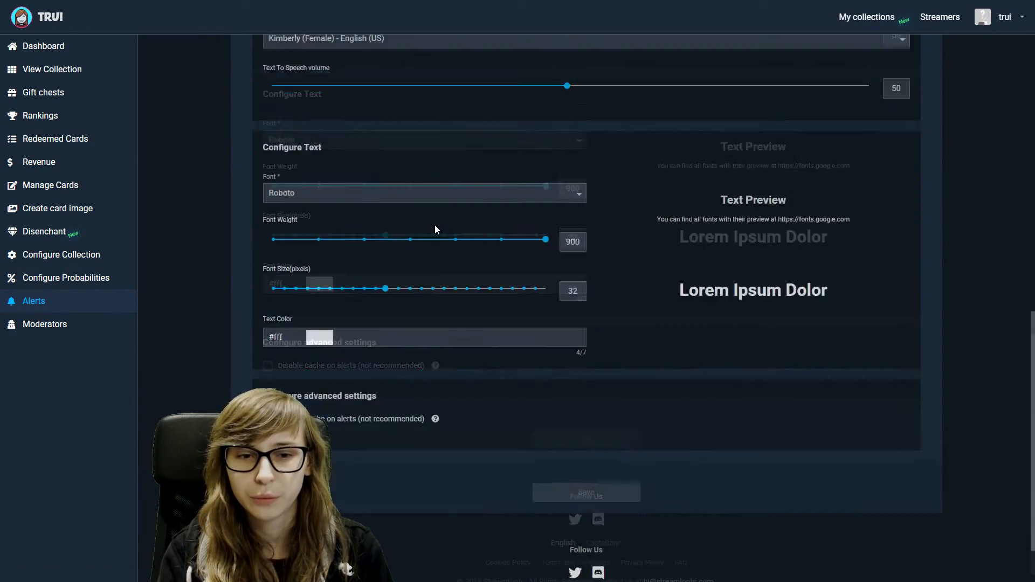
scroll(435, 225, "up", 15)
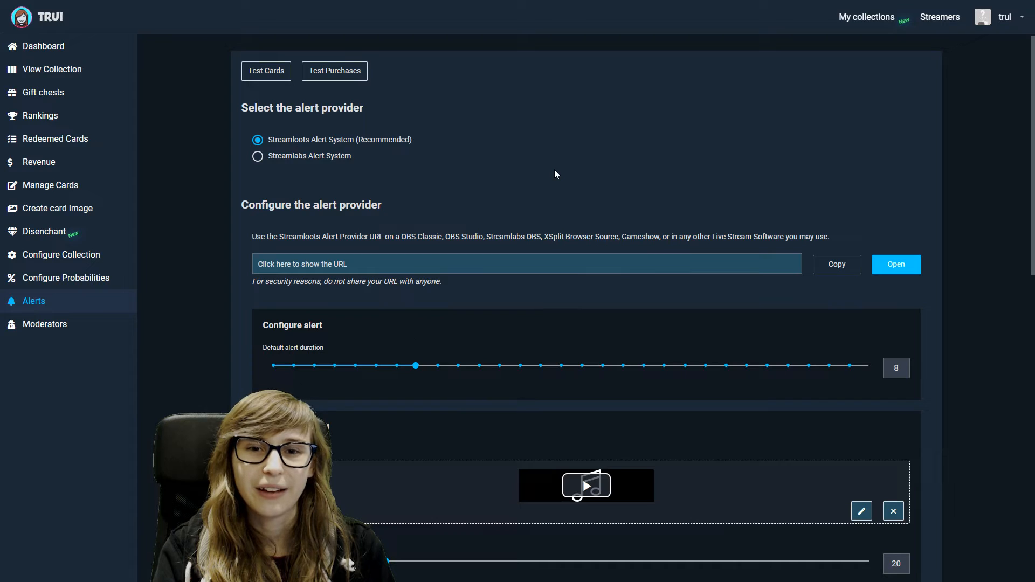
scroll(483, 163, "down", 2)
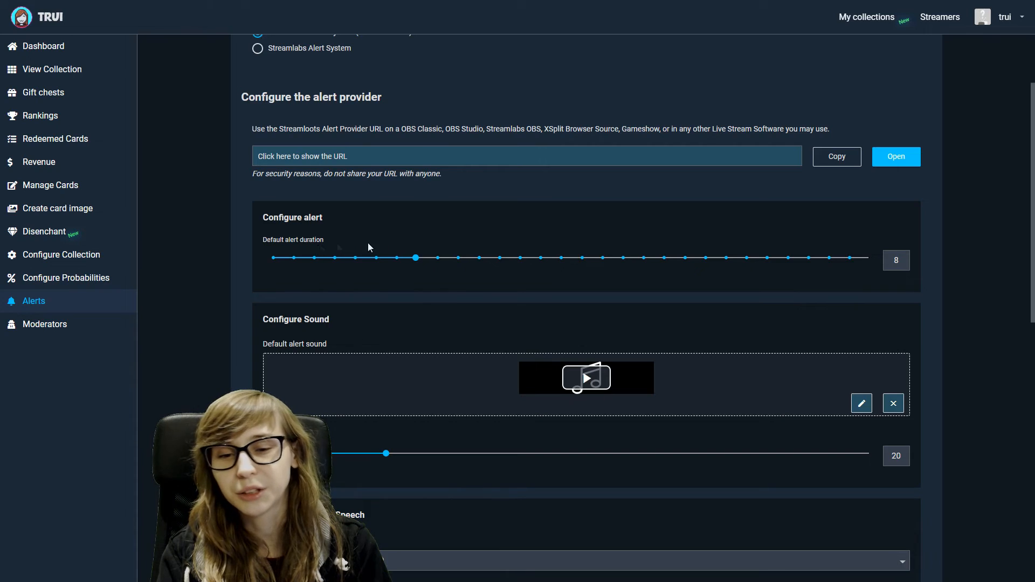
scroll(345, 249, "down", 3)
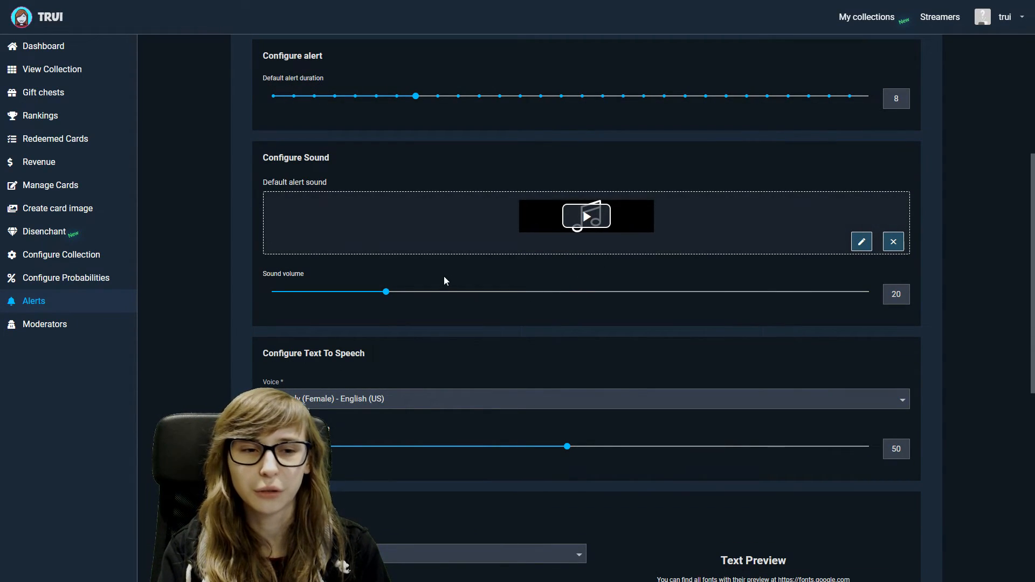
- Browse the available text-to-speech voices without changing the selection, and review the alert text and advanced settings
scroll(407, 305, "down", 1)
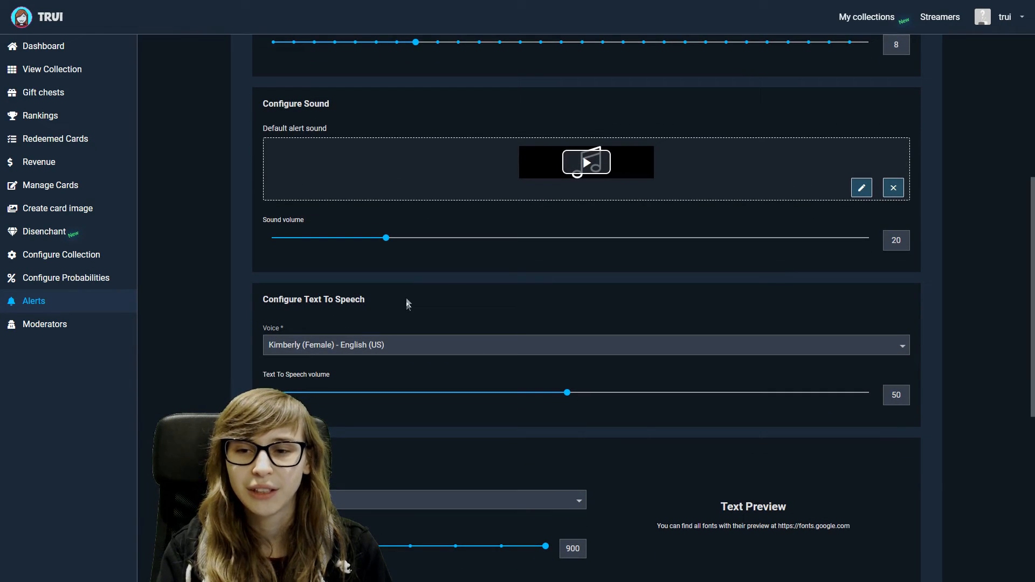
scroll(438, 247, "down", 1)
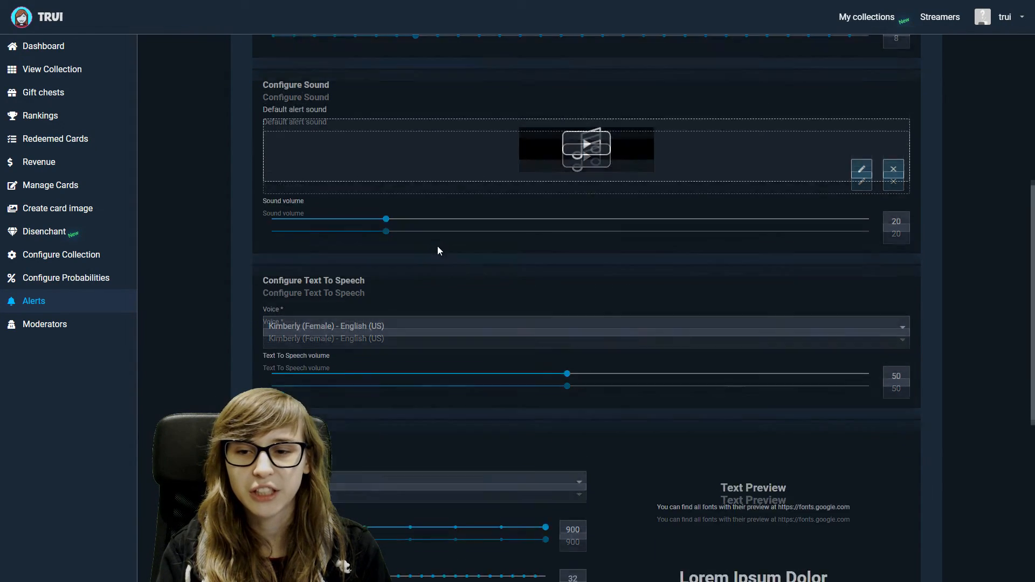
scroll(437, 247, "down", 2)
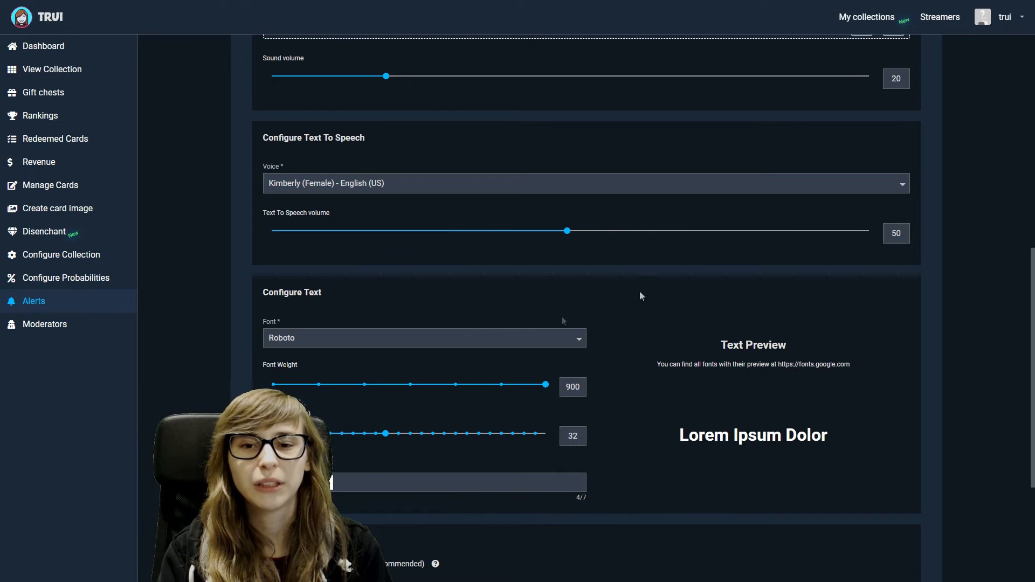
left_click(869, 186)
scroll(437, 302, "down", 5)
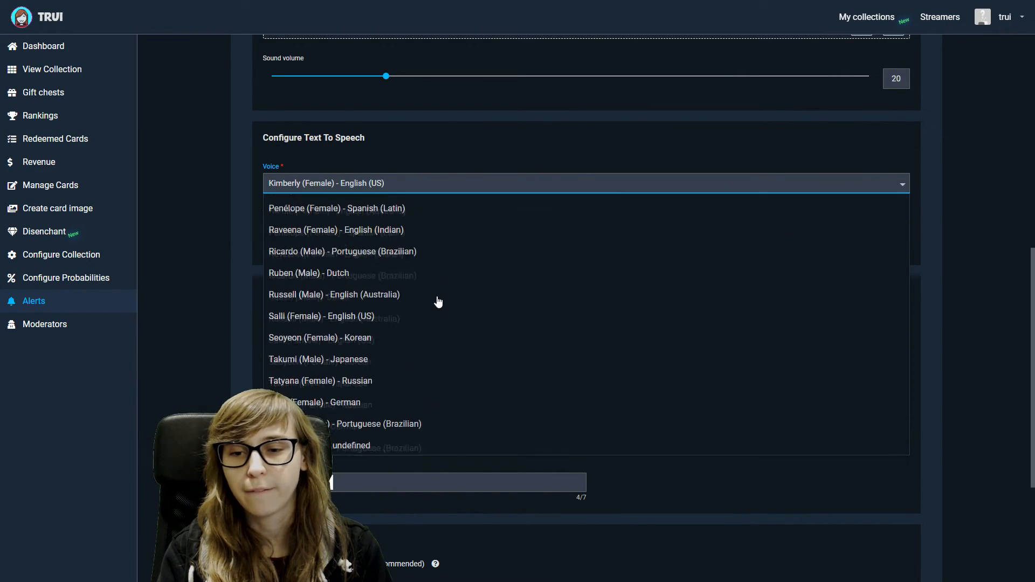
scroll(438, 301, "down", 1)
scroll(415, 253, "up", 10)
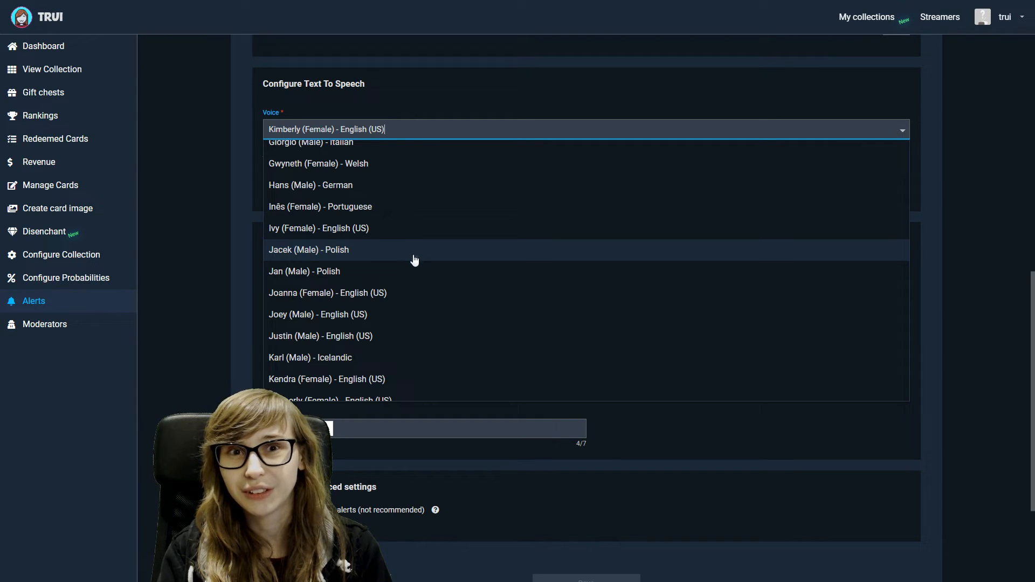
left_click(212, 195)
scroll(243, 219, "down", 1)
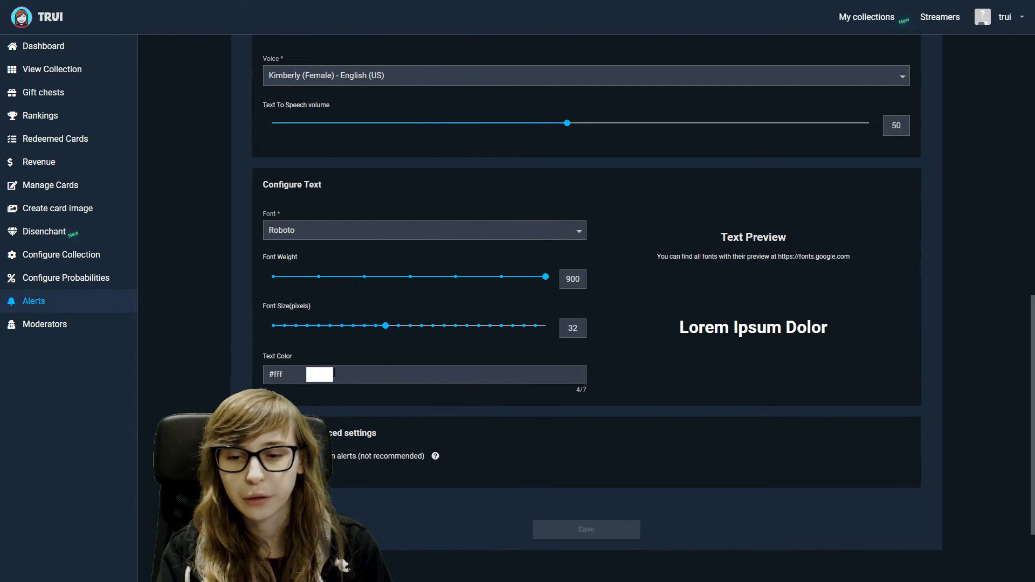
scroll(377, 351, "down", 4)
- Open the moderators page and examine the permissions offered in the new-moderator form, closing it without adding anyone
left_click(55, 330)
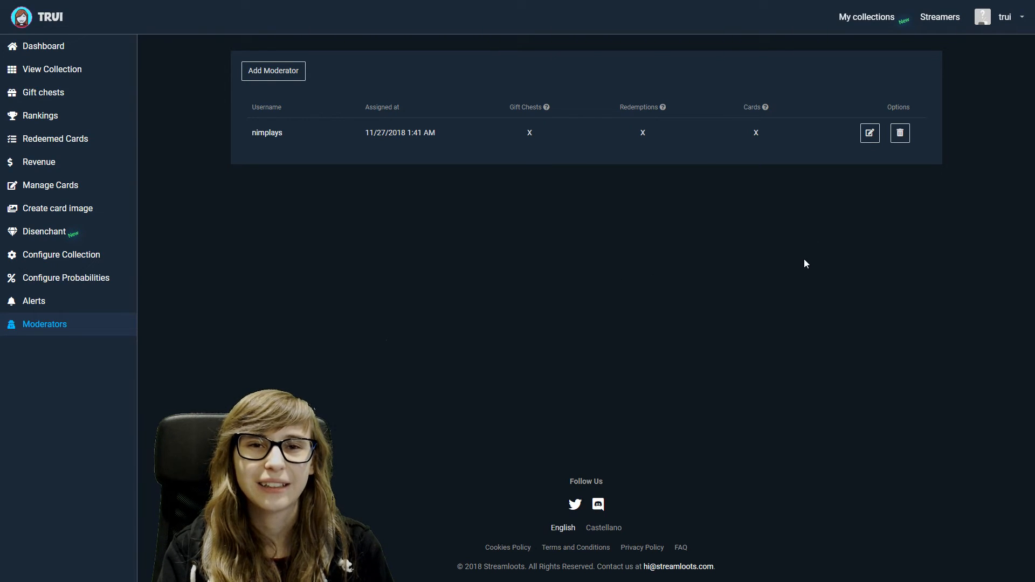
left_click(265, 76)
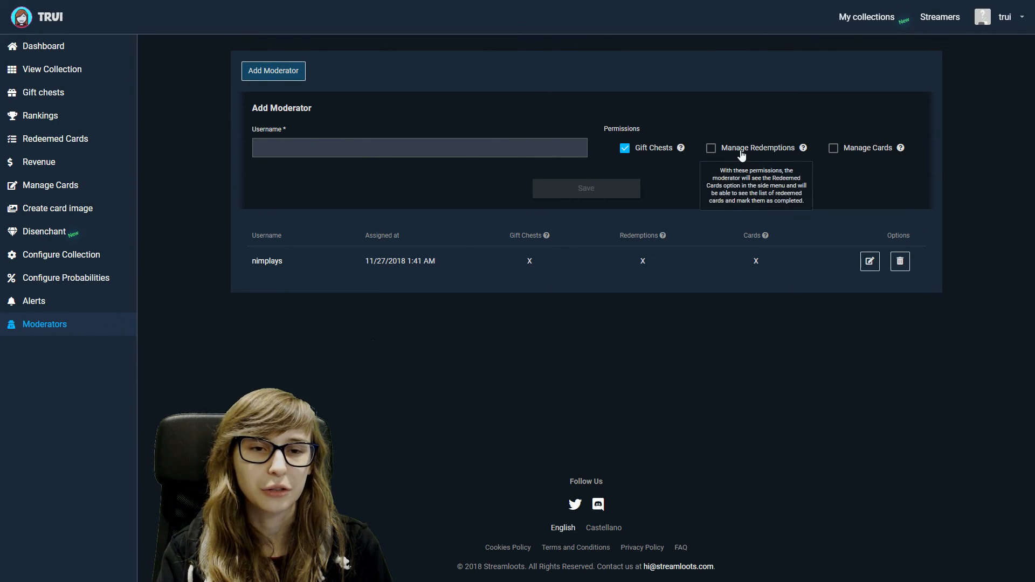
left_click(264, 79)
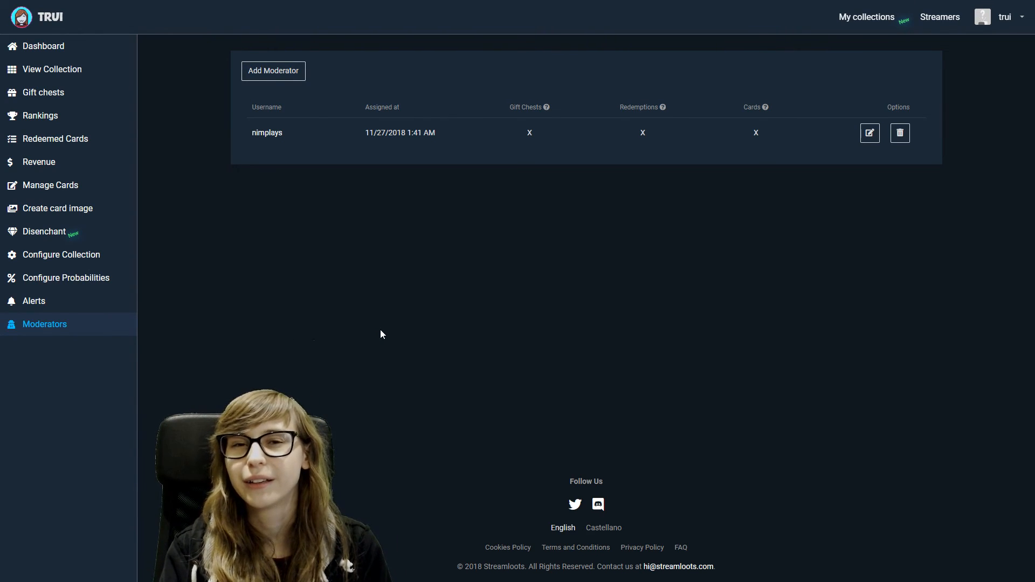
- Return to the dashboard overview with the community card statistics
left_click(64, 52)
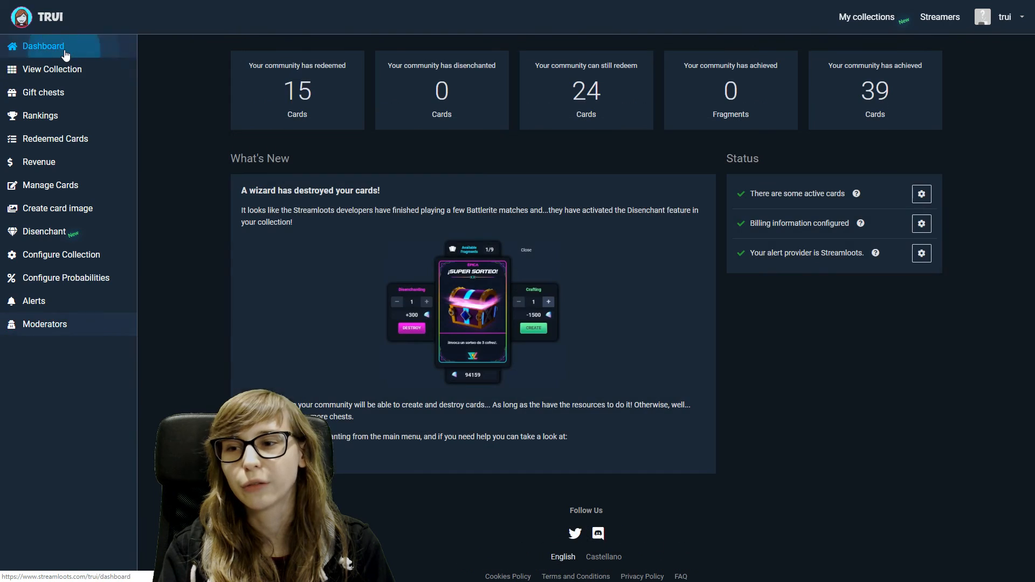